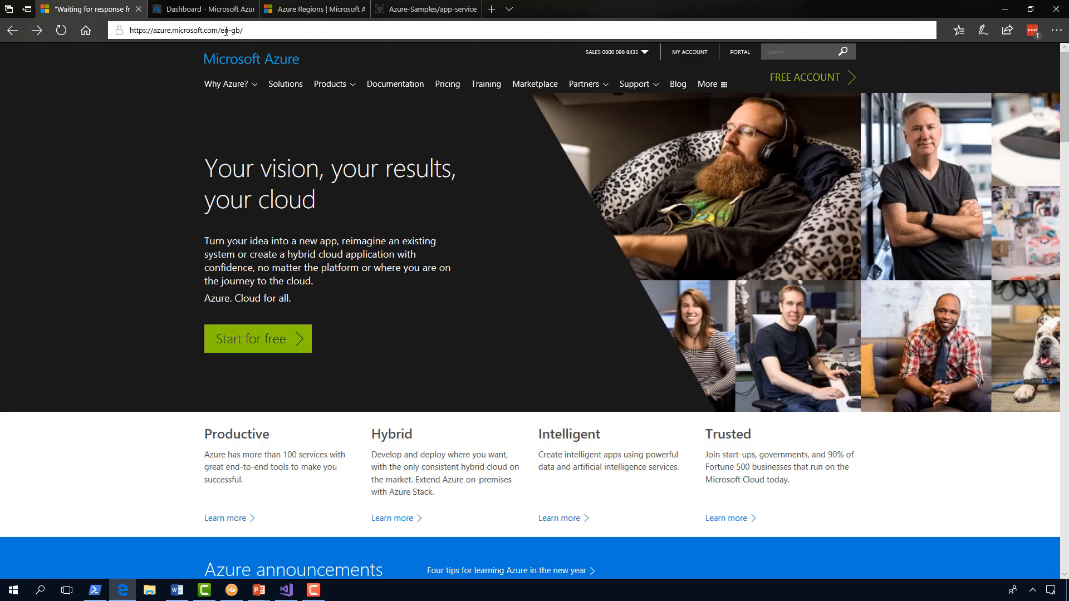
# - View the Azure free account offer page and return to the Azure portal dashboard
pyautogui.click(319, 145)
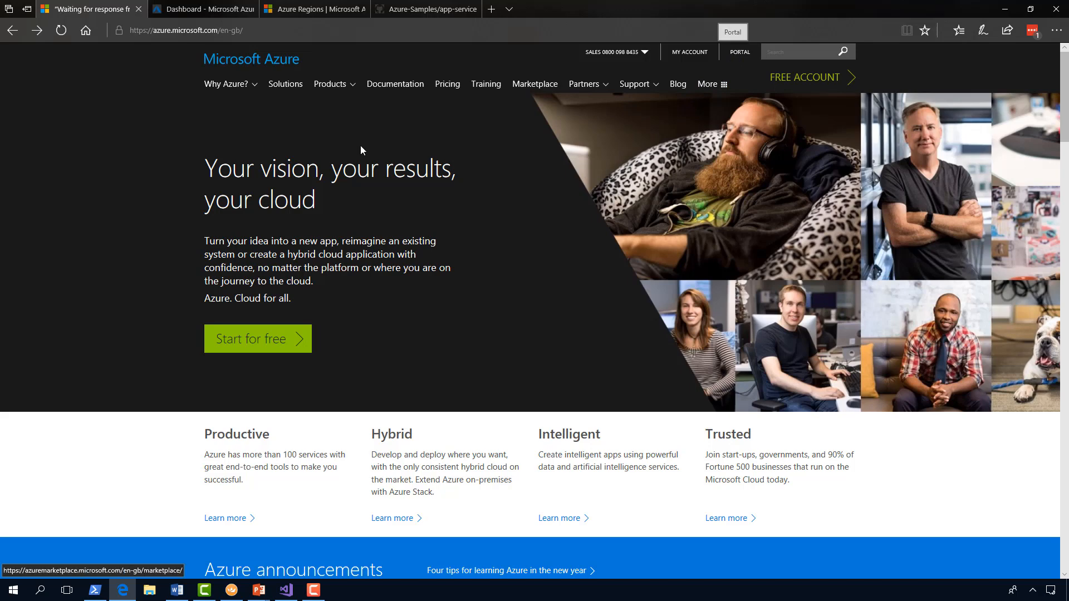
pyautogui.click(257, 345)
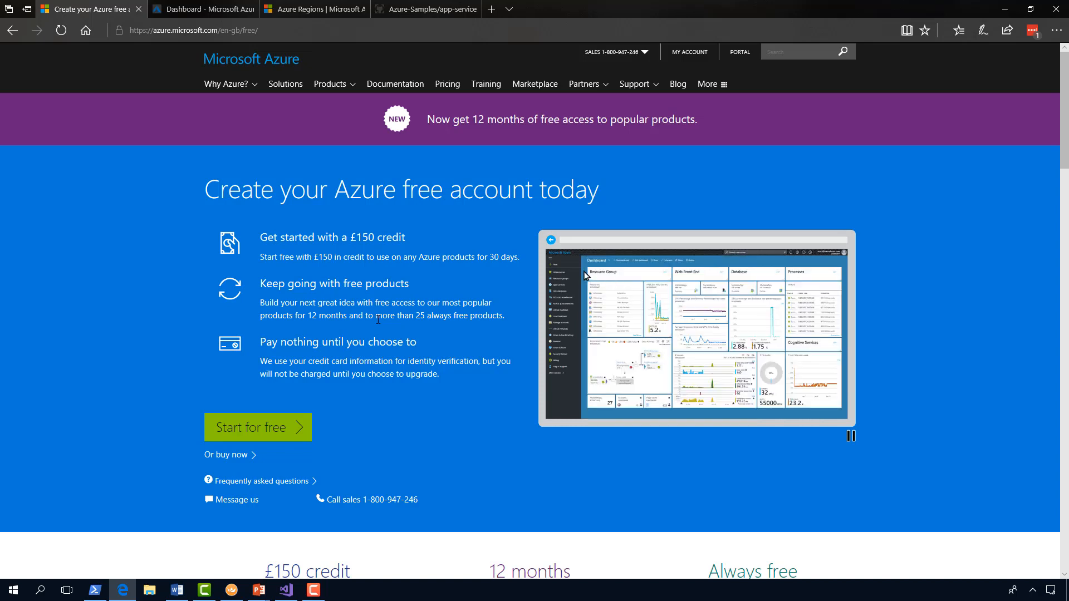
pyautogui.click(200, 11)
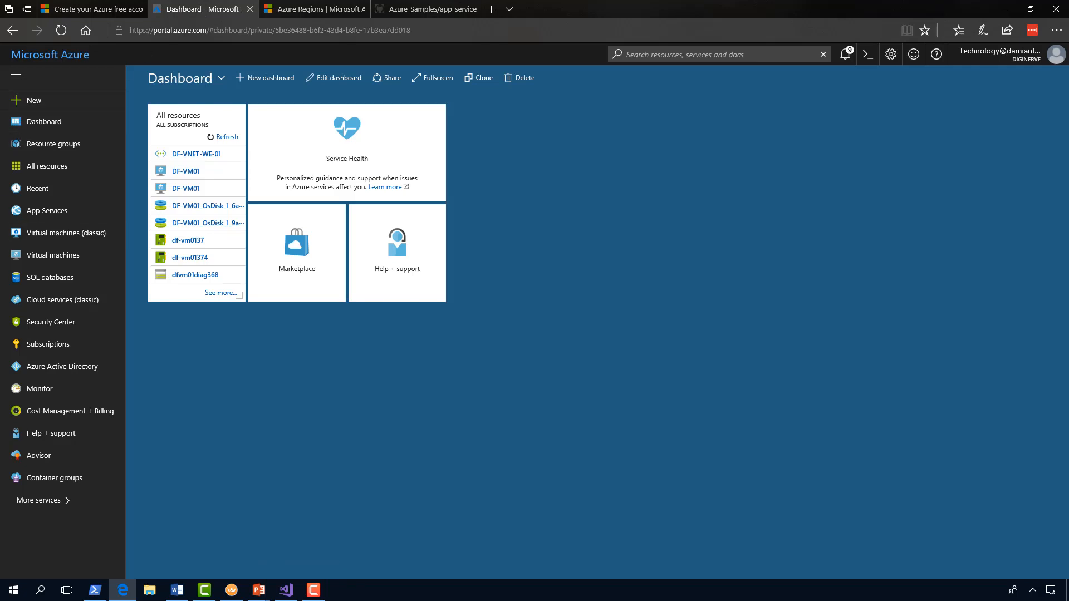
pyautogui.hotkey('alt', 'Tab')
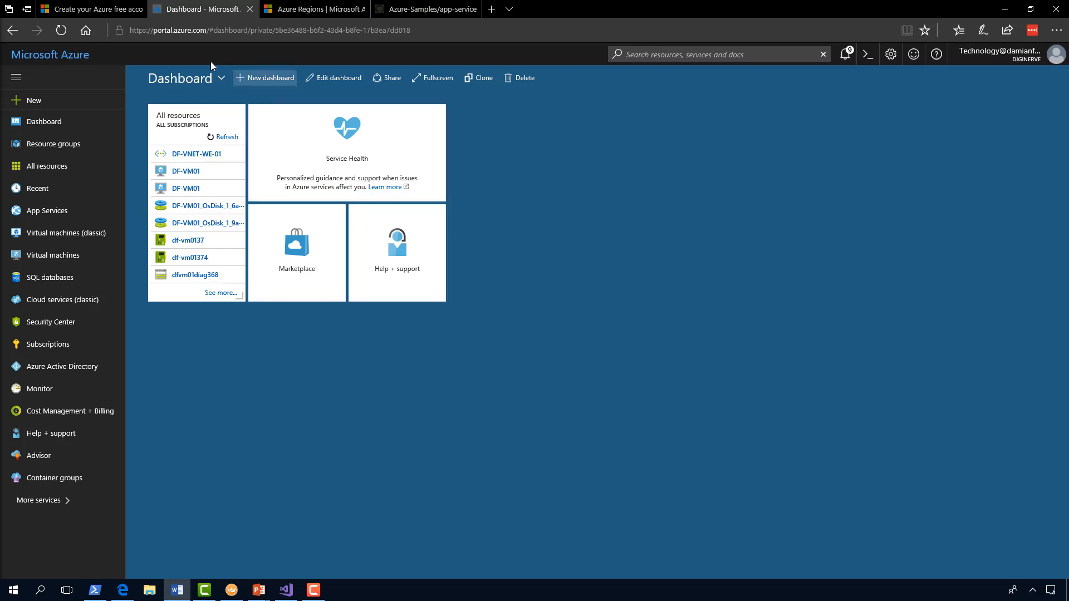
# - Browse the portal's classic virtual machines, SQL databases and All resources lists
pyautogui.click(31, 126)
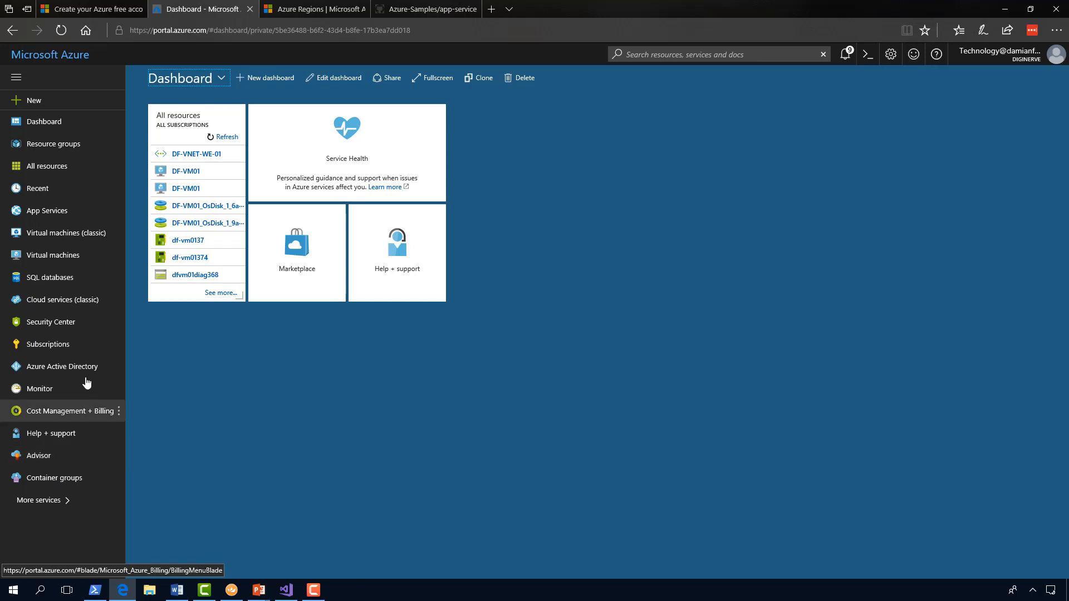
pyautogui.click(71, 239)
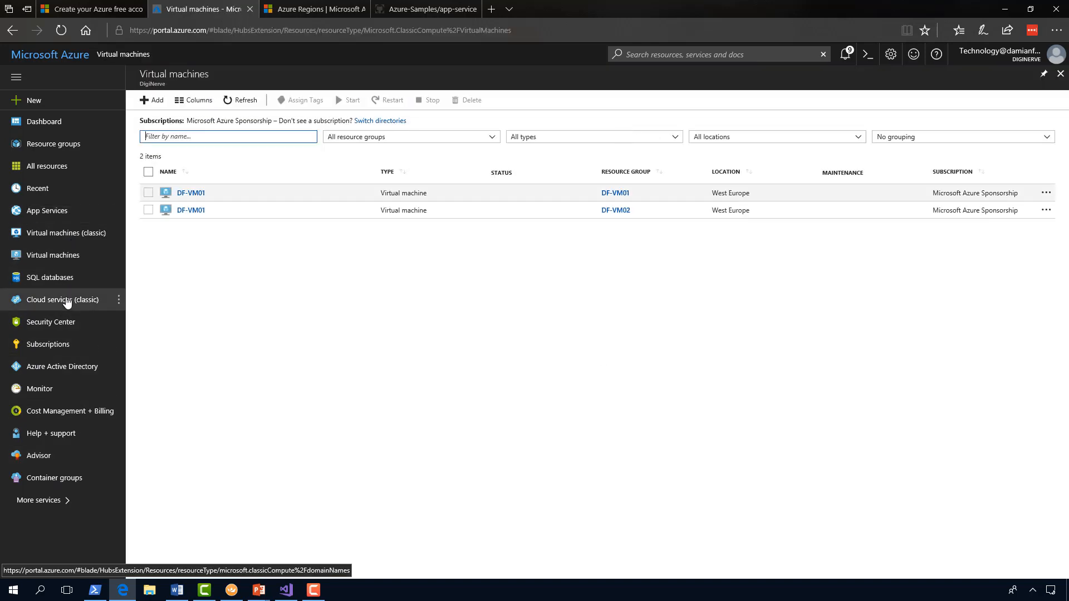
pyautogui.click(63, 286)
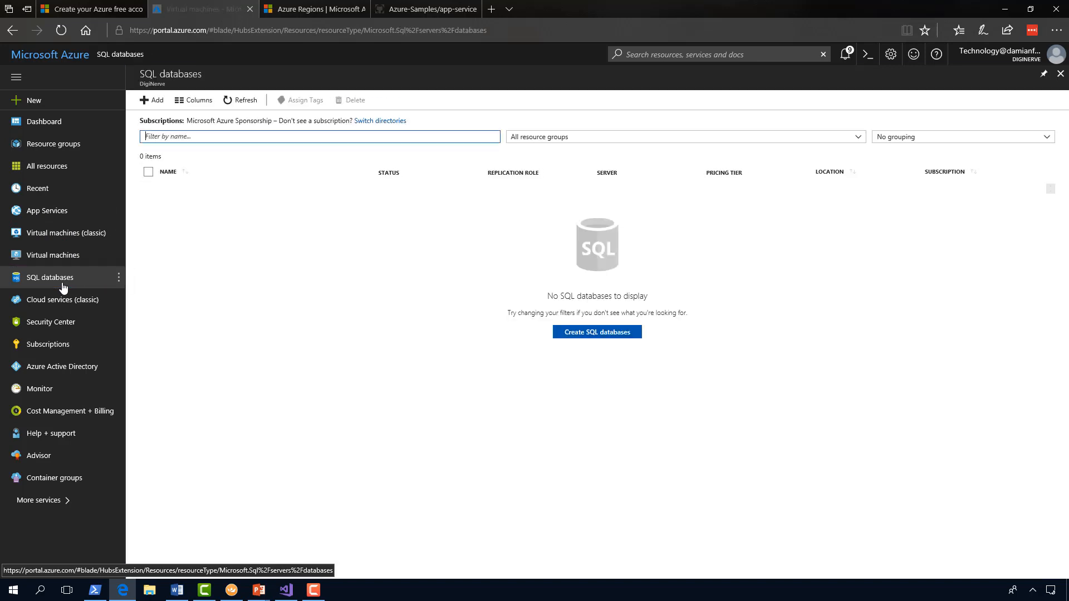
pyautogui.click(49, 167)
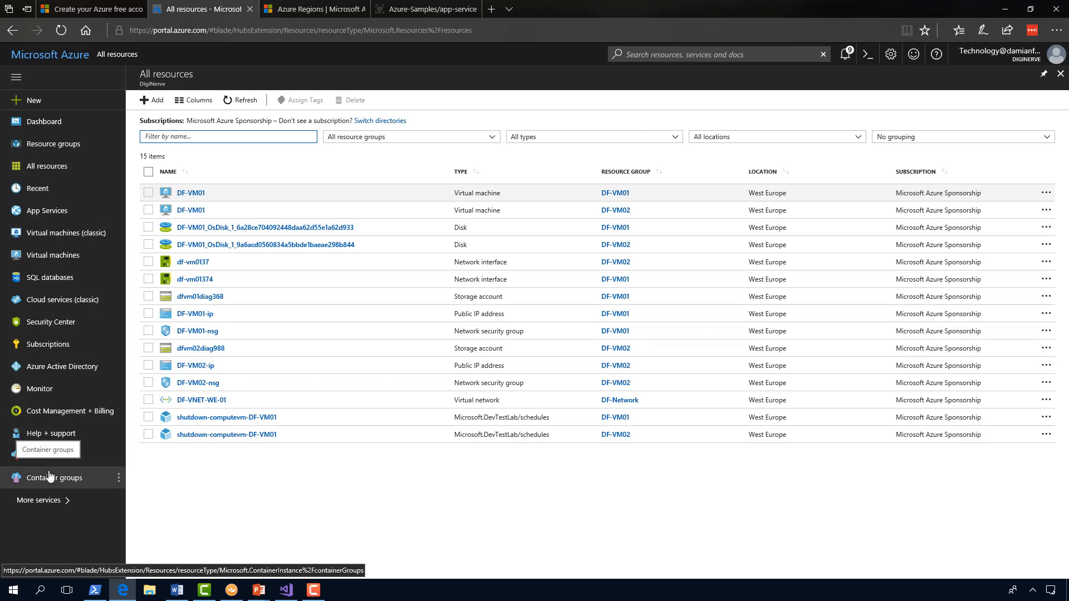
# - In the full services list, remove Container groups from the favorites and add Load balancers
pyautogui.click(48, 503)
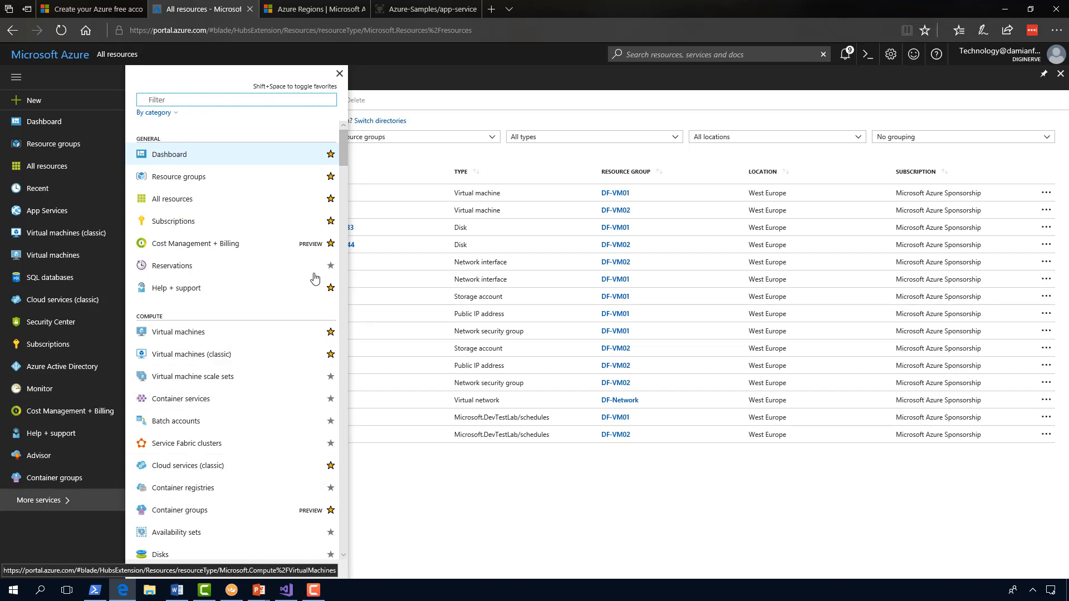
pyautogui.scroll(-1, 344, 152)
pyautogui.moveTo(343, 152)
pyautogui.mouseDown()
pyautogui.moveTo(341, 179)
pyautogui.moveTo(342, 150)
pyautogui.mouseUp()
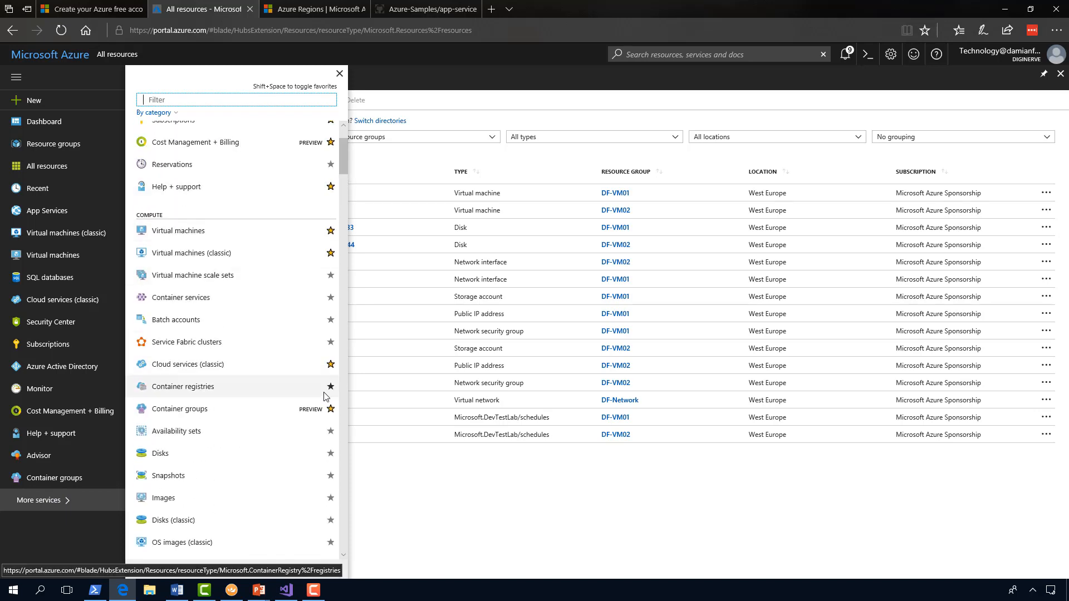
pyautogui.click(331, 410)
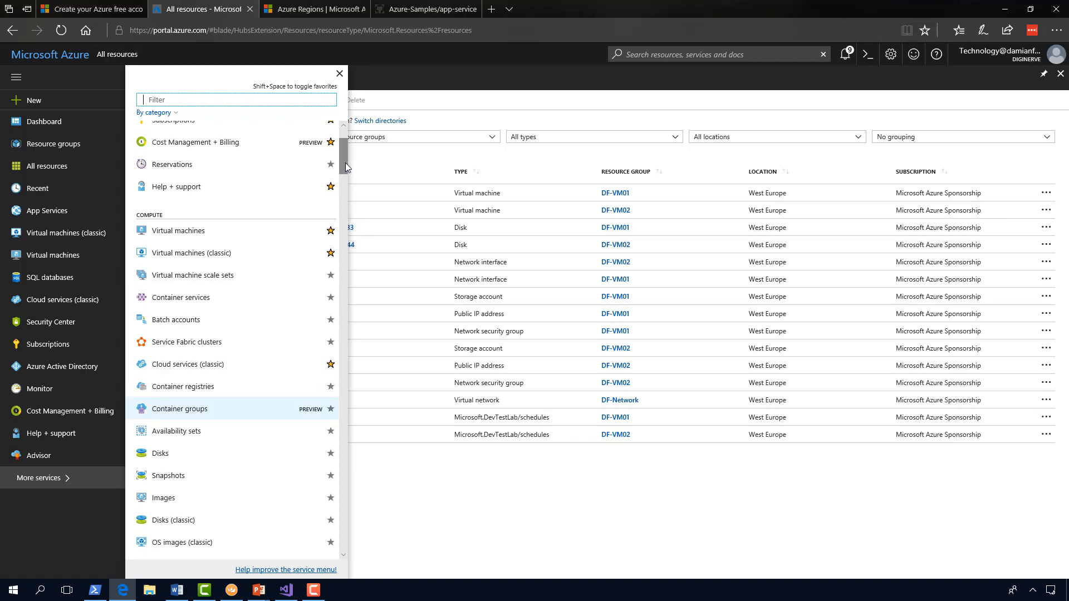
pyautogui.moveTo(345, 169); pyautogui.dragTo(342, 209)
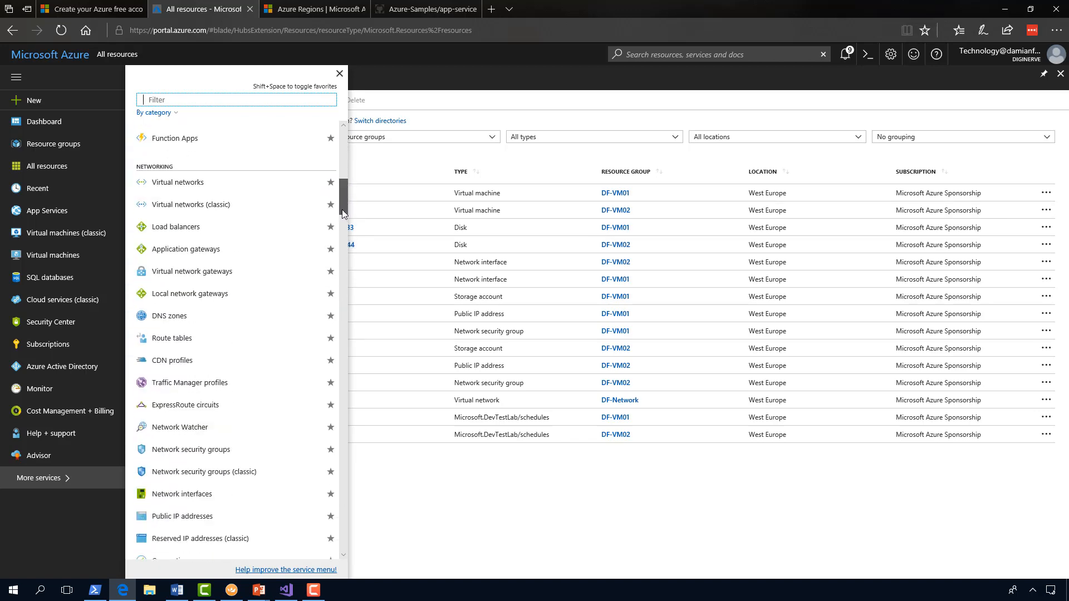
pyautogui.click(331, 226)
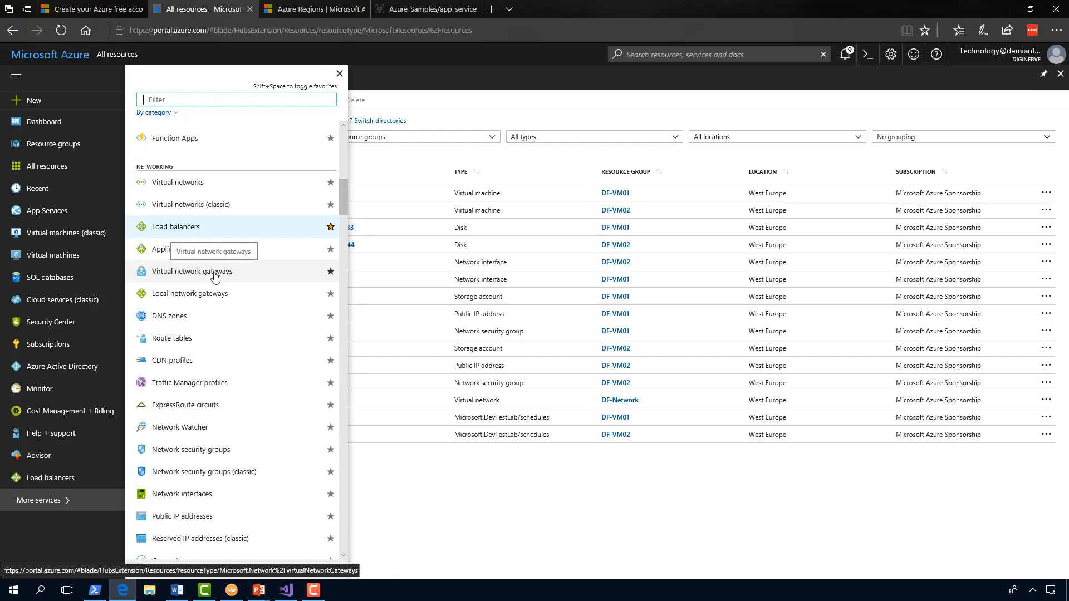
# - Filter the services list by "sql", add MySQL database Clusters to the favorites and open its page
pyautogui.click(183, 100)
pyautogui.write('sql')
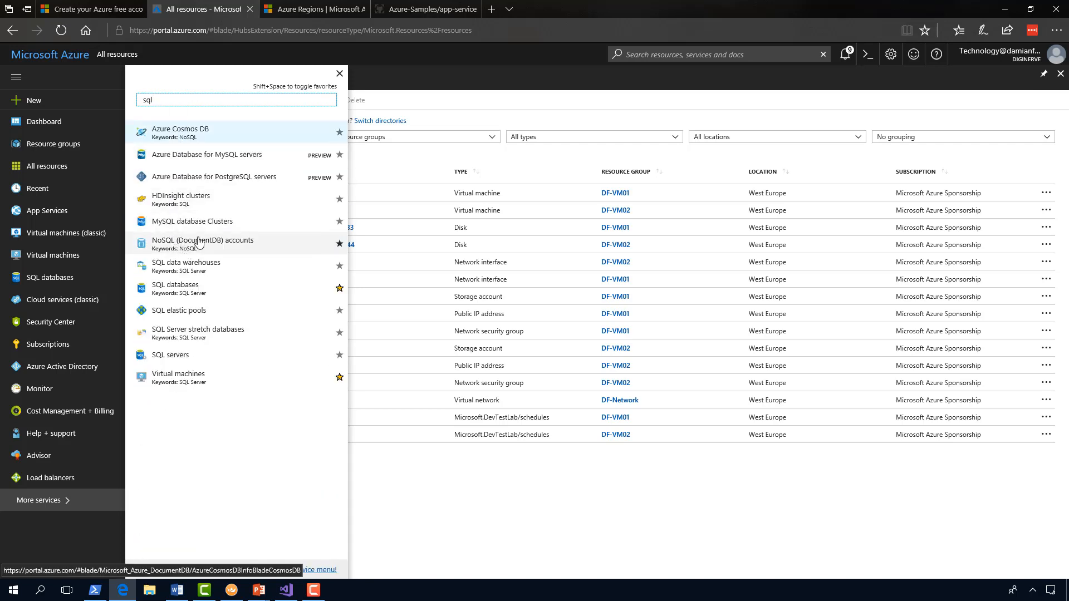
pyautogui.click(340, 223)
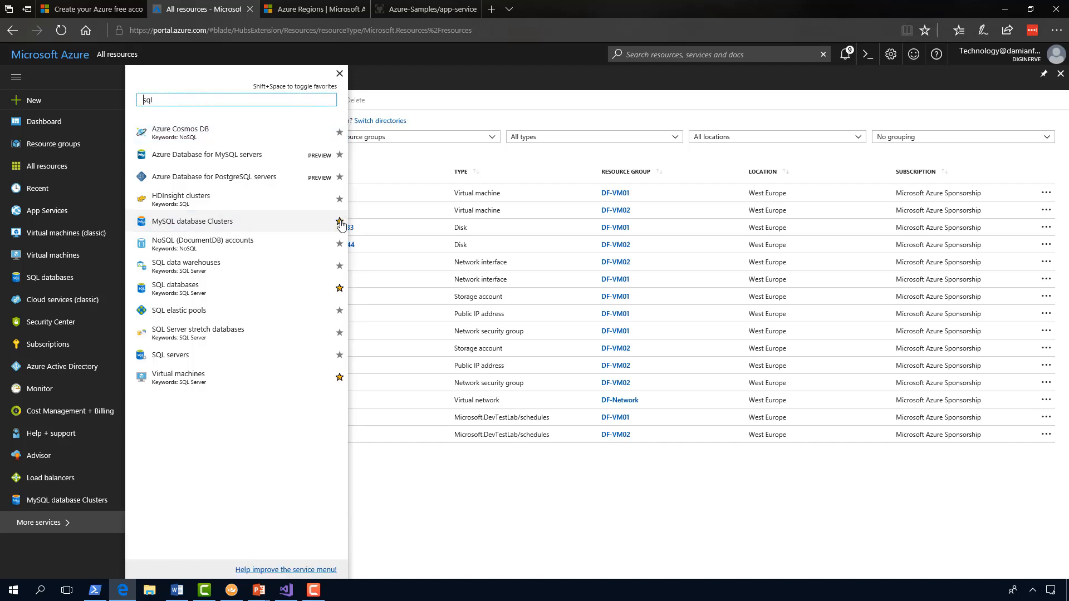
pyautogui.click(47, 504)
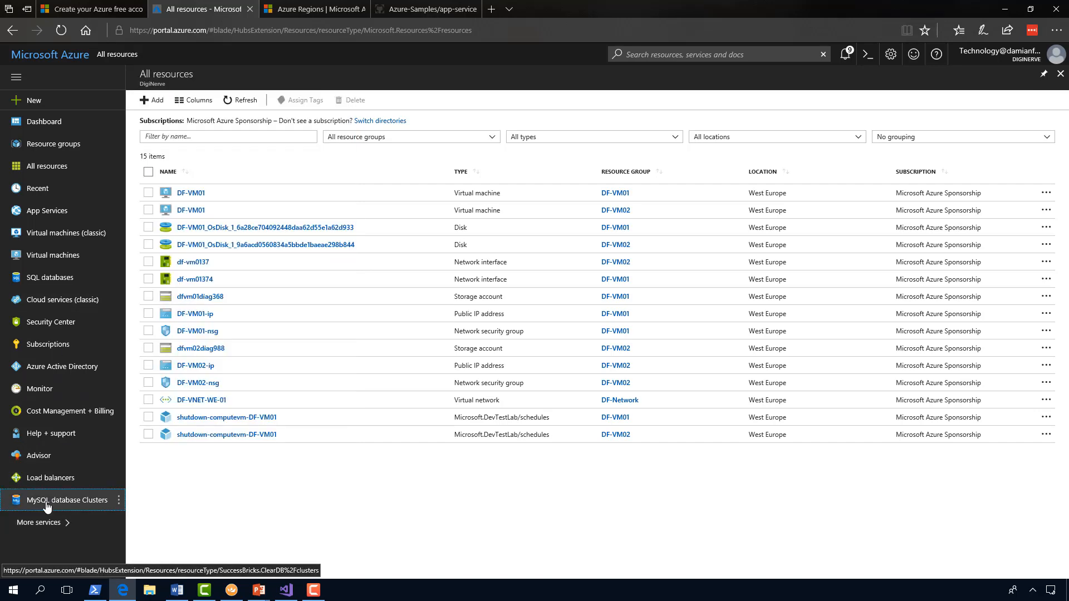
pyautogui.click(48, 504)
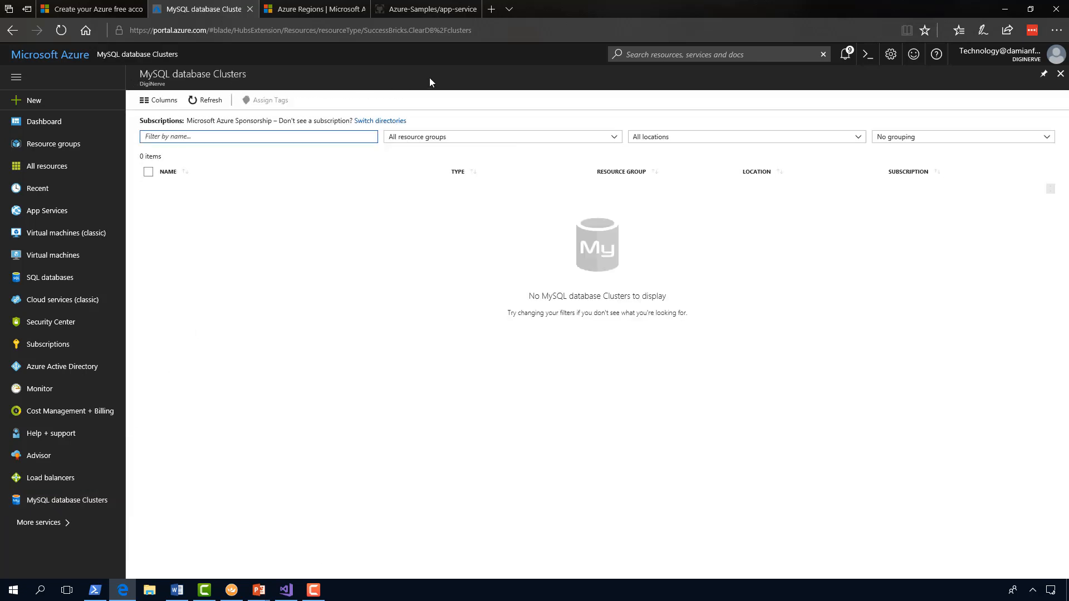
# - Preview the black theme in the portal settings and switch the portal to the bright blue theme
pyautogui.click(891, 58)
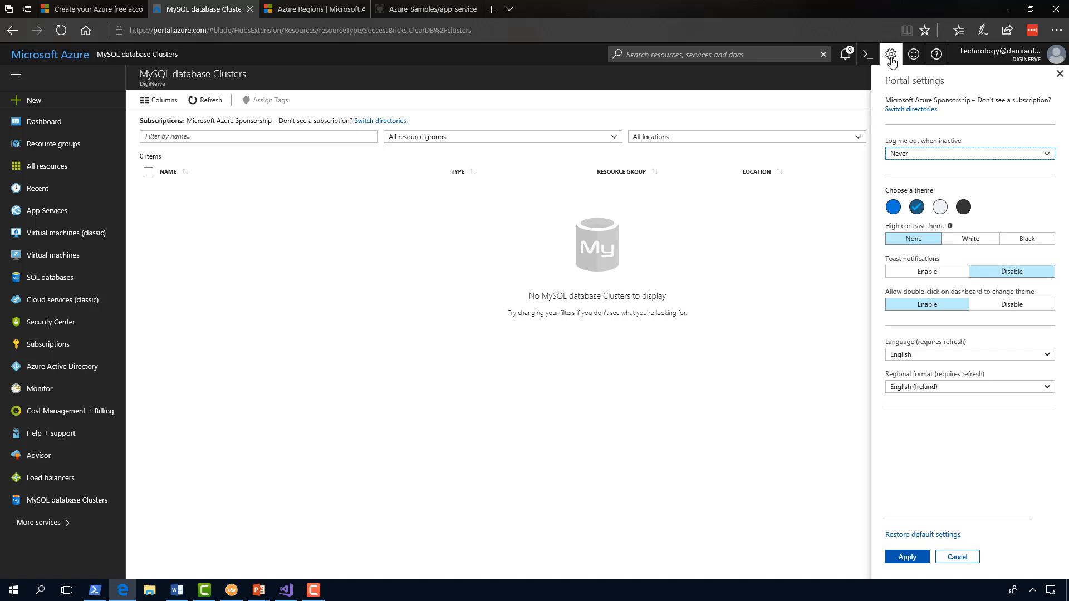
pyautogui.click(962, 211)
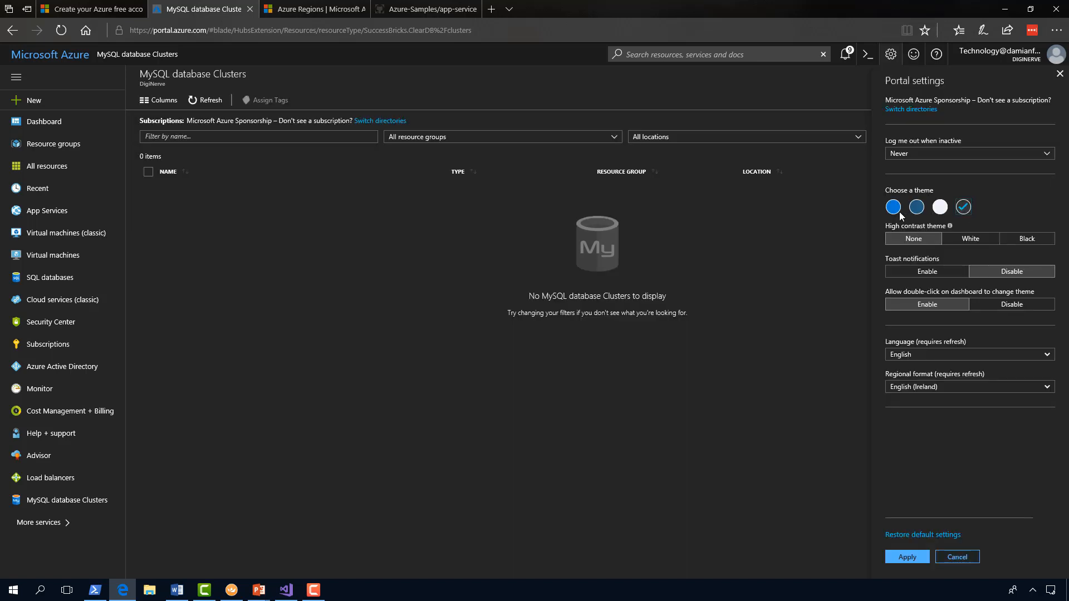
pyautogui.click(893, 213)
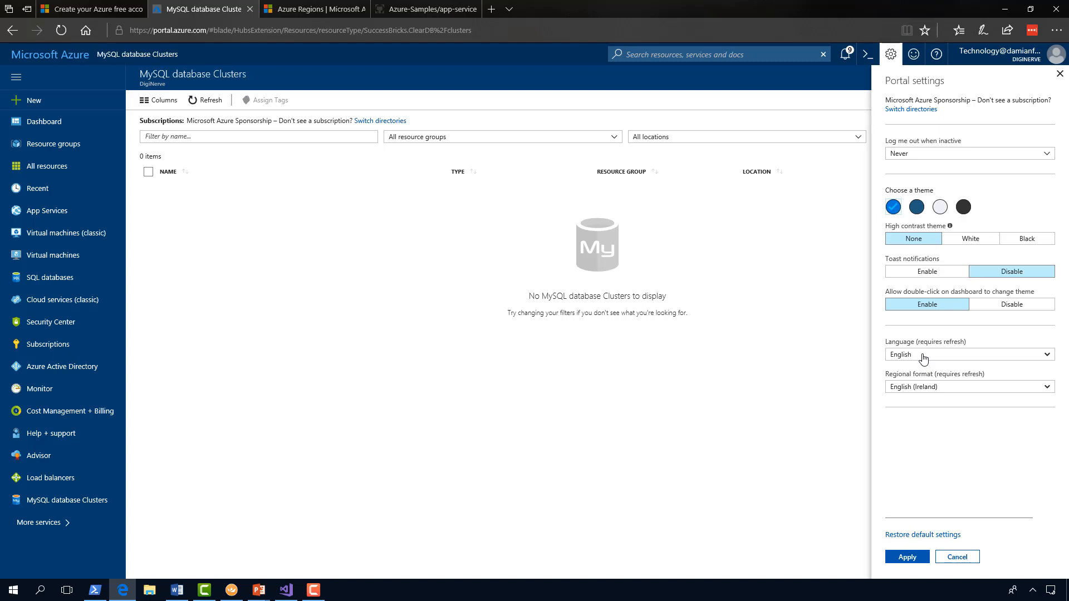
# - Look through the portal's help options, recent resource search and feedback form, and close the feedback form
pyautogui.click(936, 54)
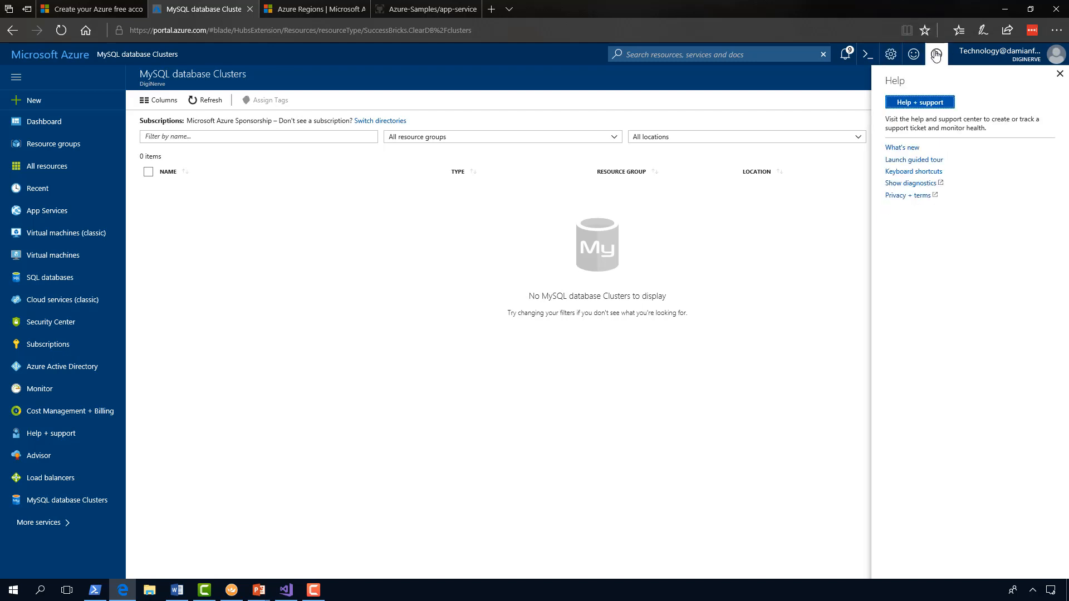
pyautogui.click(692, 56)
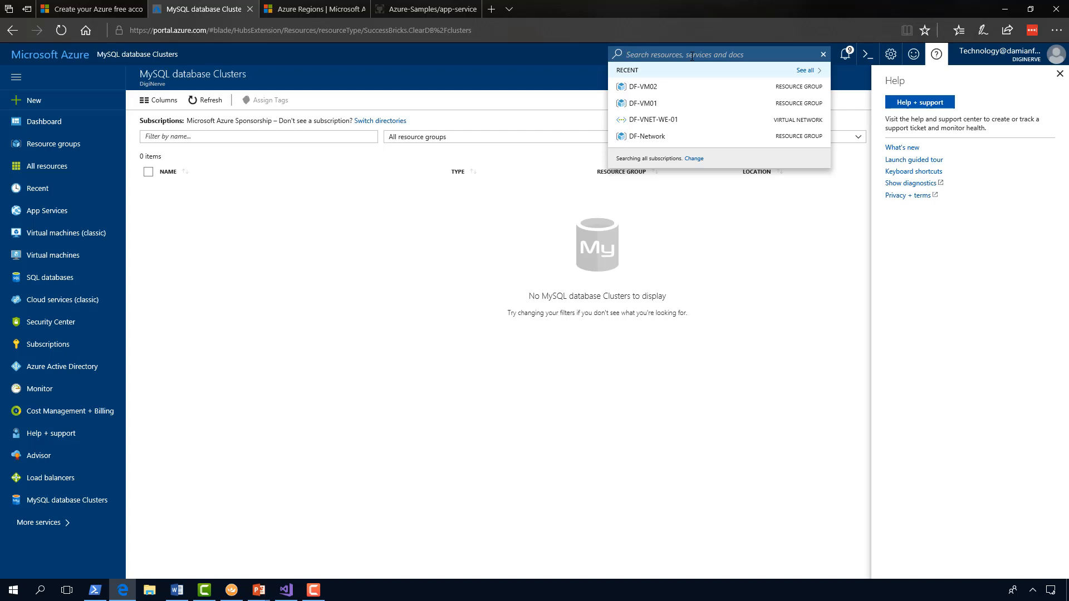
pyautogui.click(912, 55)
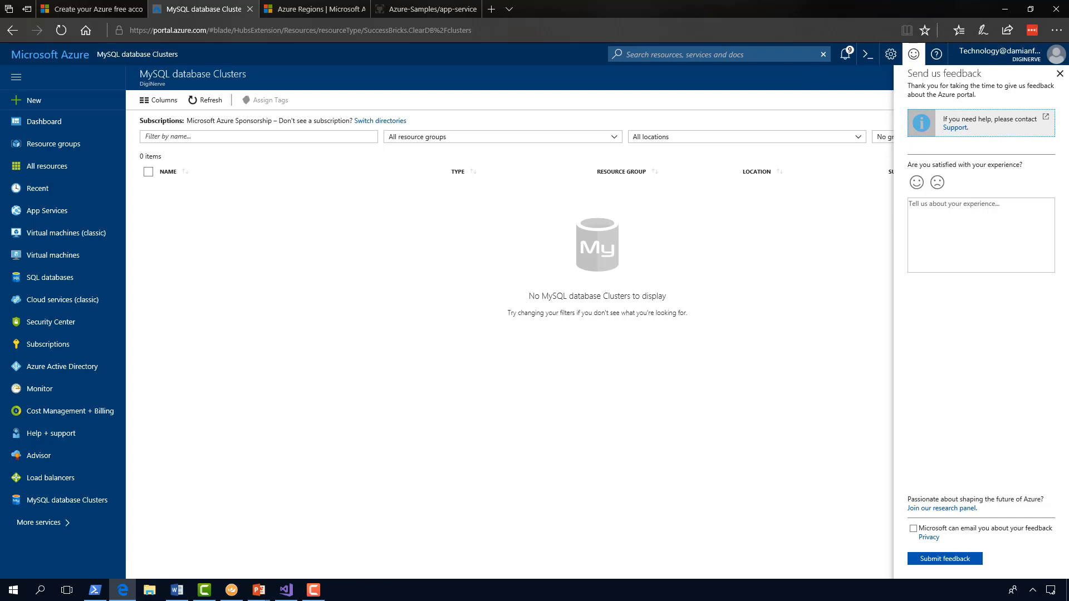
pyautogui.hotkey('alt', 'Tab')
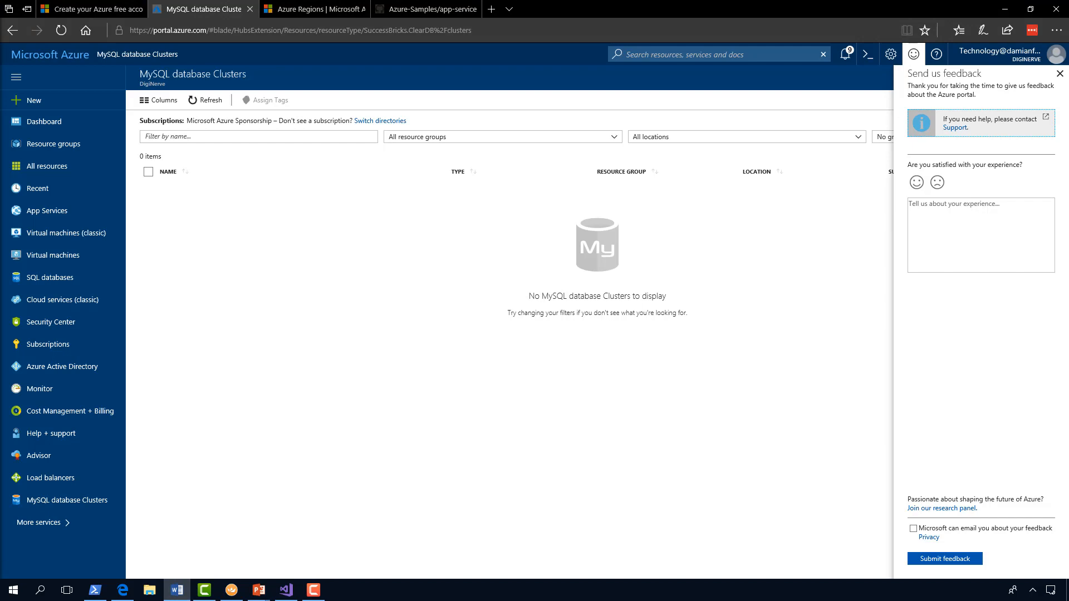
pyautogui.click(1060, 73)
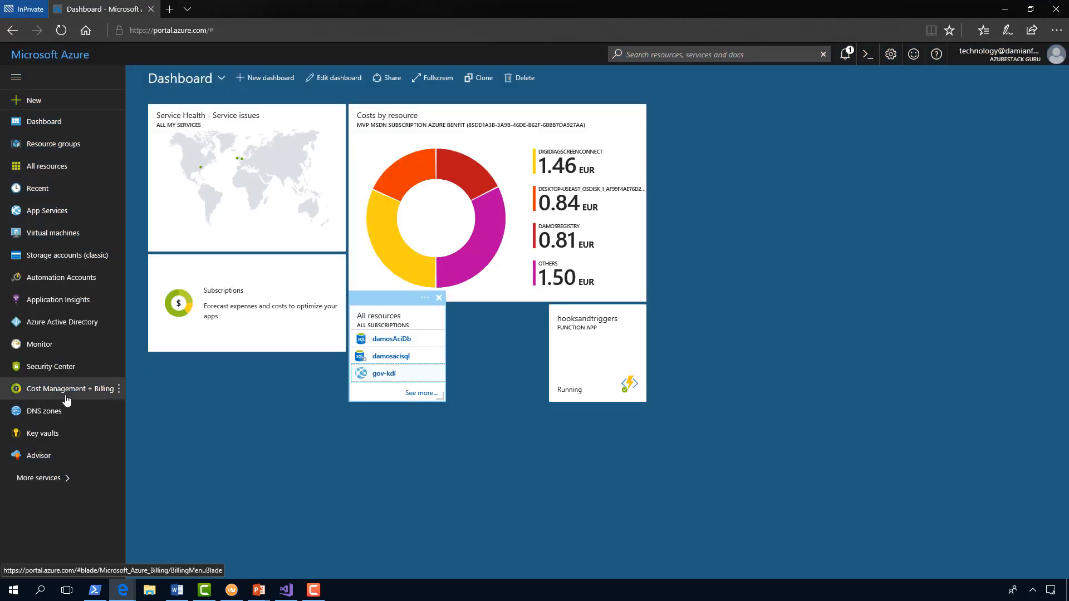
# - Open the MVP MSDN subscription's costs by resource from Cost Management + Billing and sort the resources by cost
pyautogui.click(66, 389)
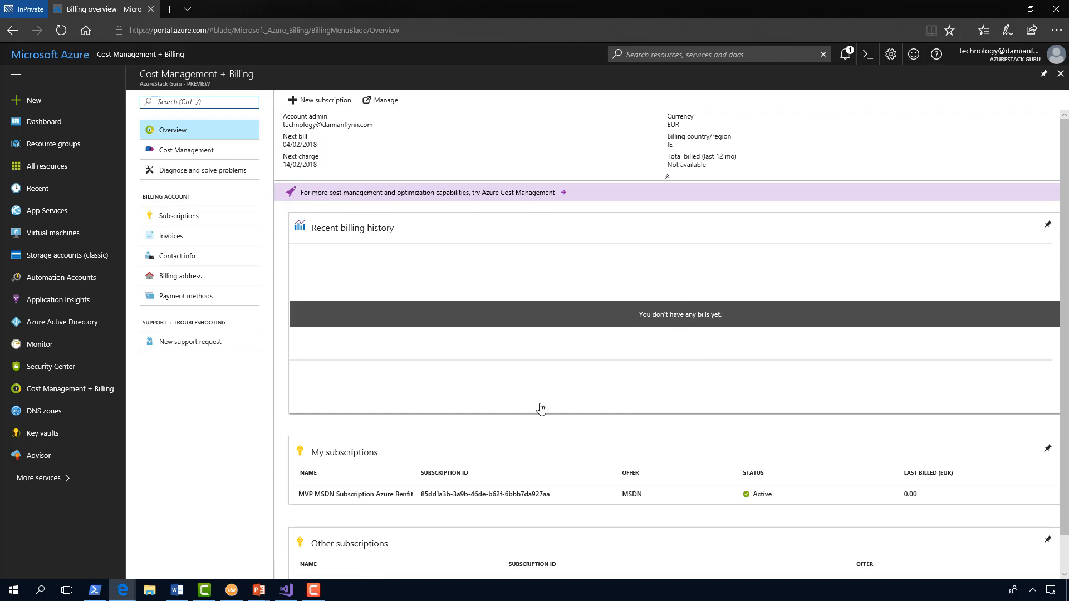
pyautogui.click(342, 496)
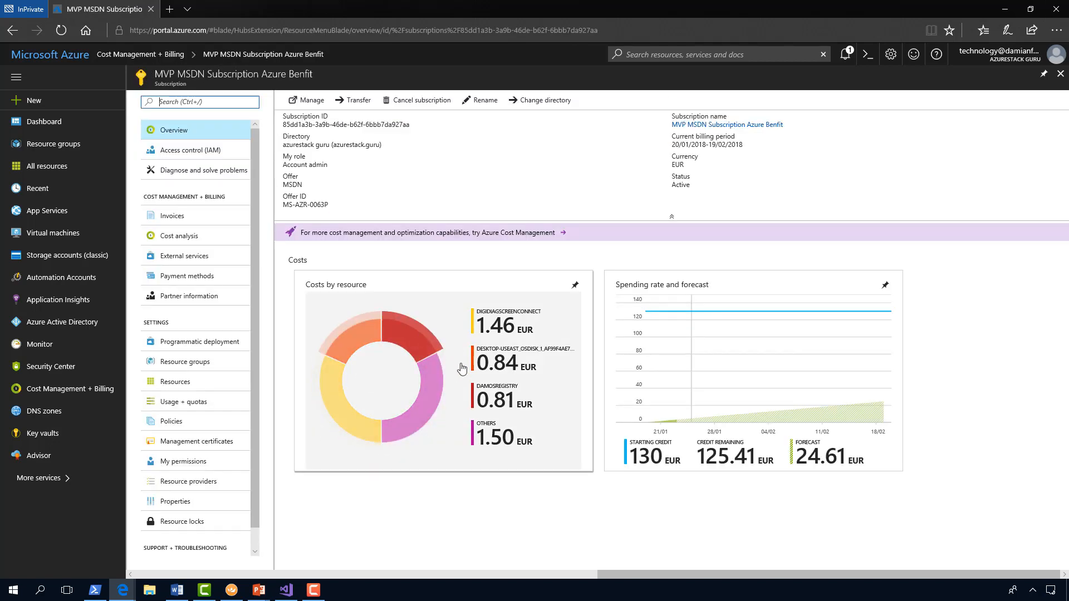
pyautogui.moveTo(354, 450)
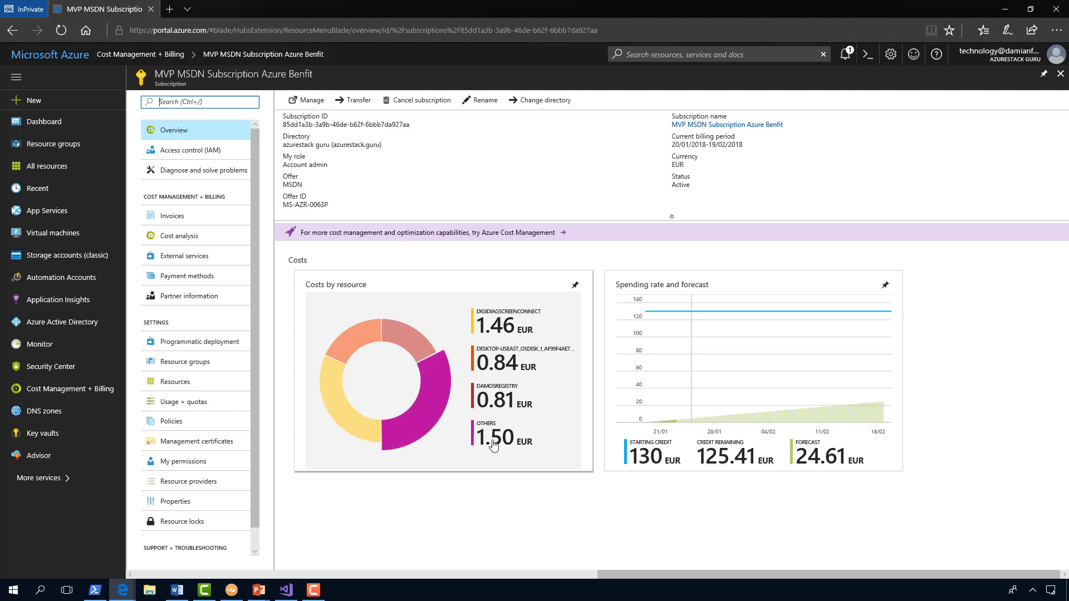
pyautogui.click(382, 394)
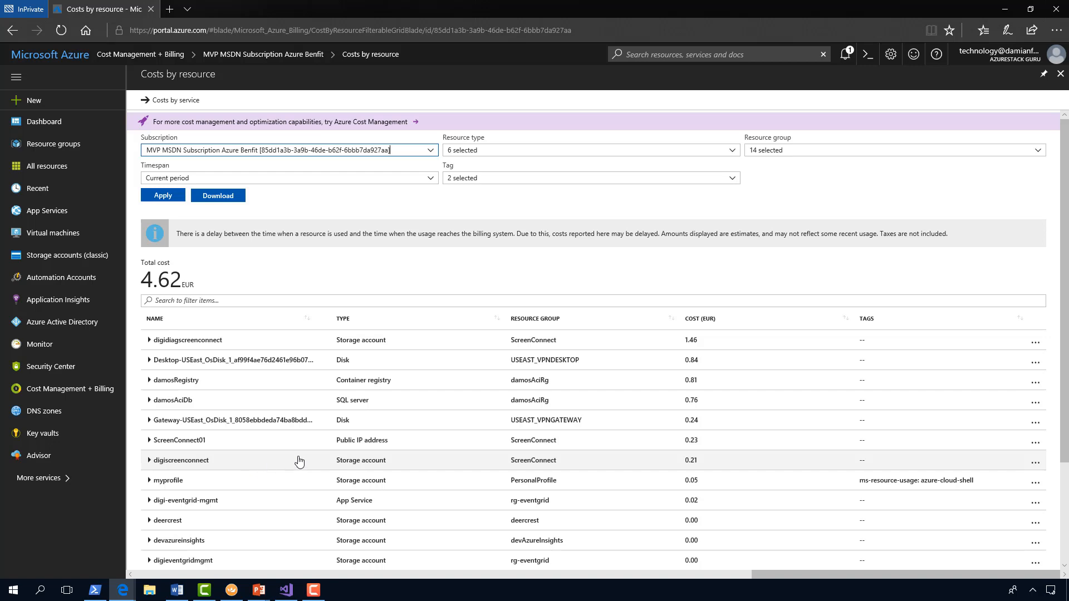
pyautogui.click(704, 323)
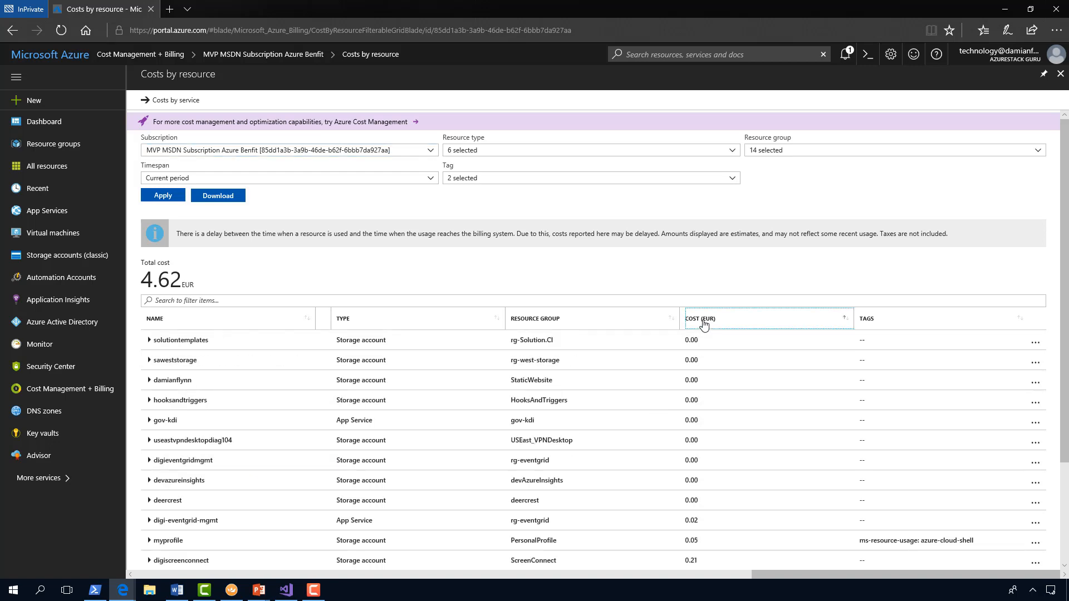
pyautogui.click(704, 325)
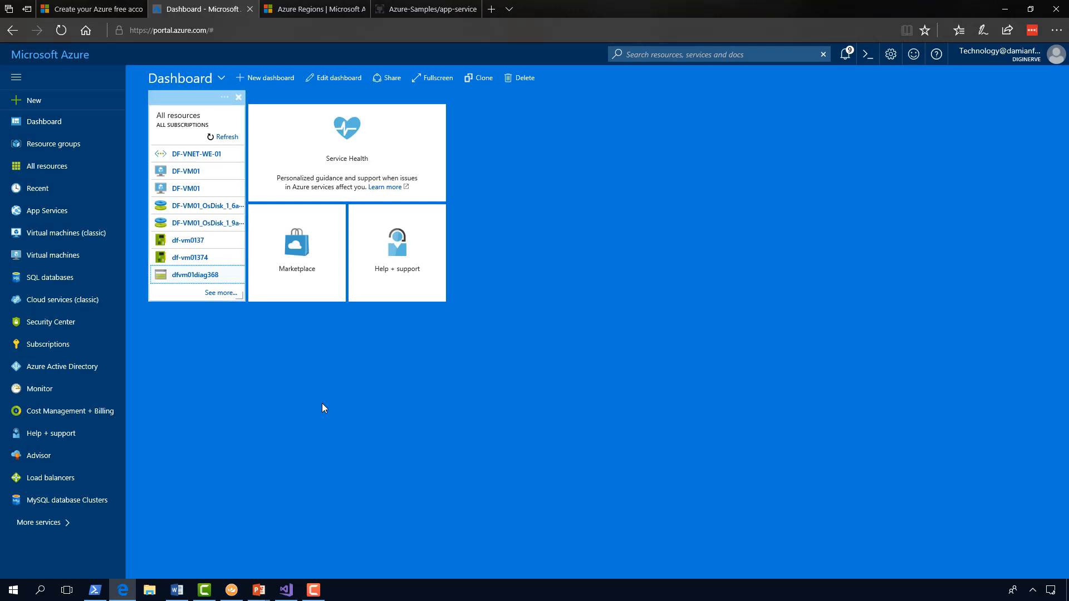
# - Browse the Compute, Web + Mobile and Databases categories of the Azure Marketplace for new resources
pyautogui.click(48, 101)
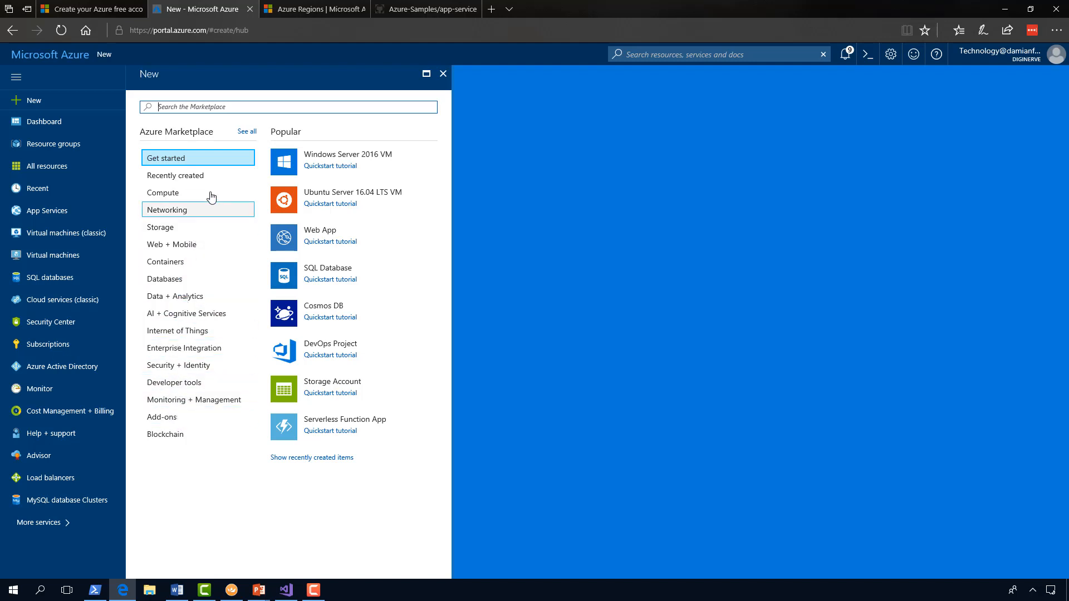
pyautogui.click(161, 198)
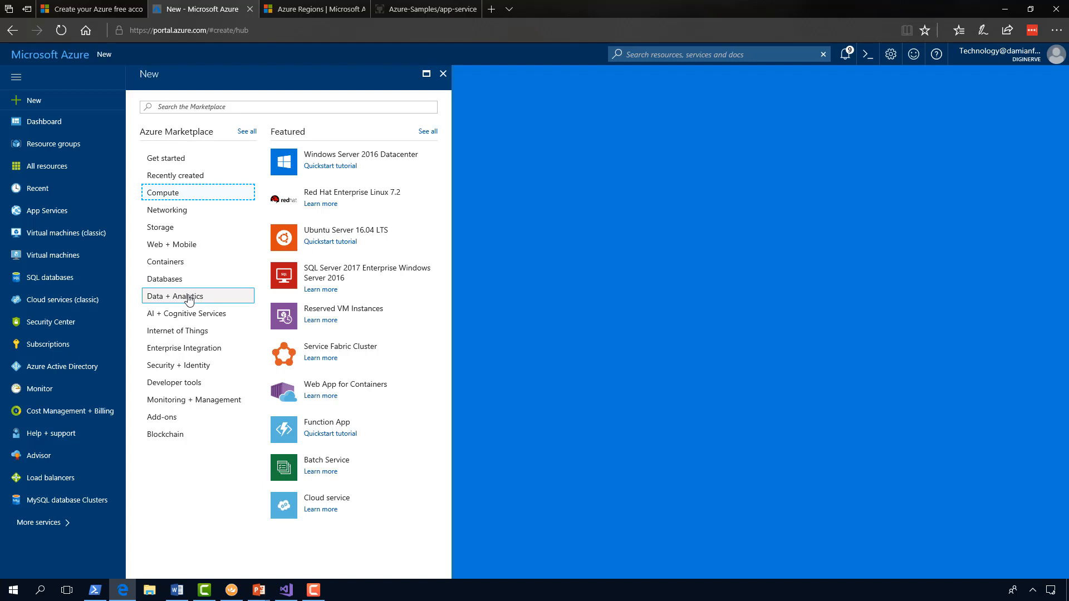
pyautogui.click(173, 245)
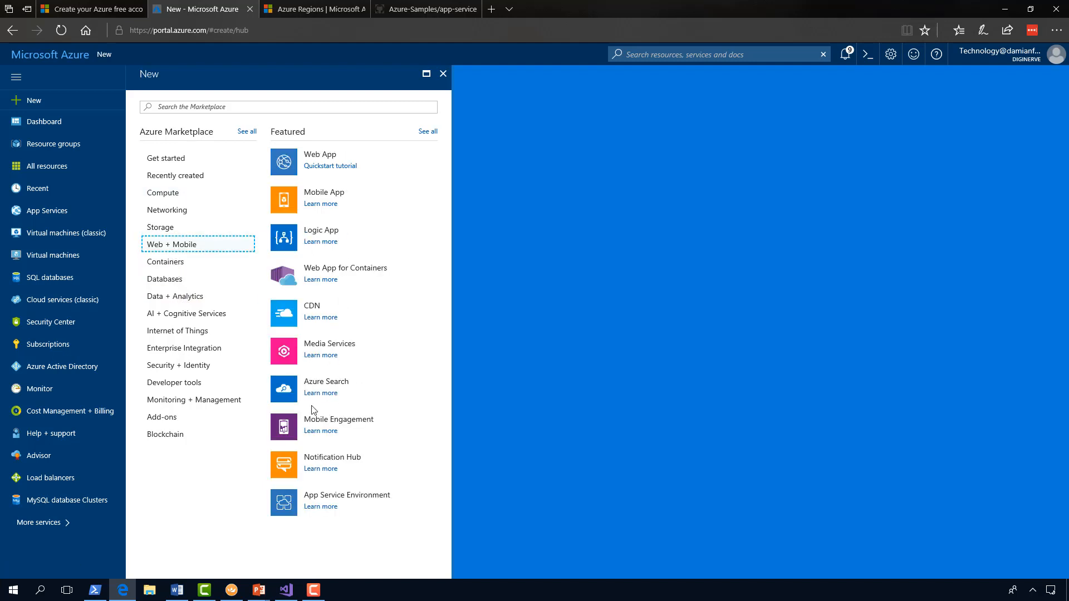
pyautogui.click(172, 280)
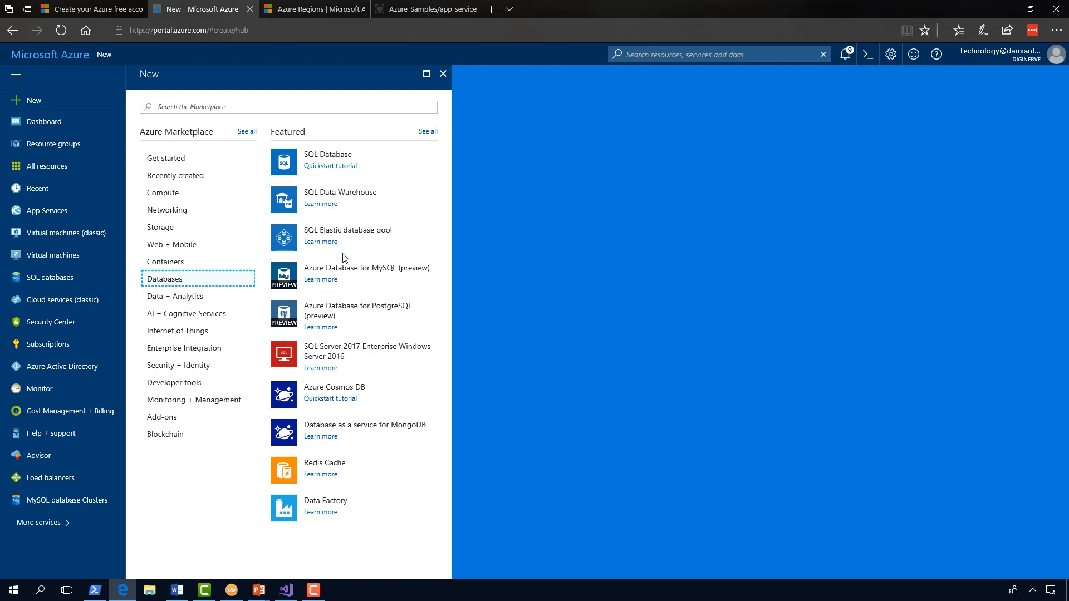
# - Search the full Marketplace for hadoop and look through the Internet of Things, Security + Identity, Monitoring + Management and Containers categories
pyautogui.click(244, 135)
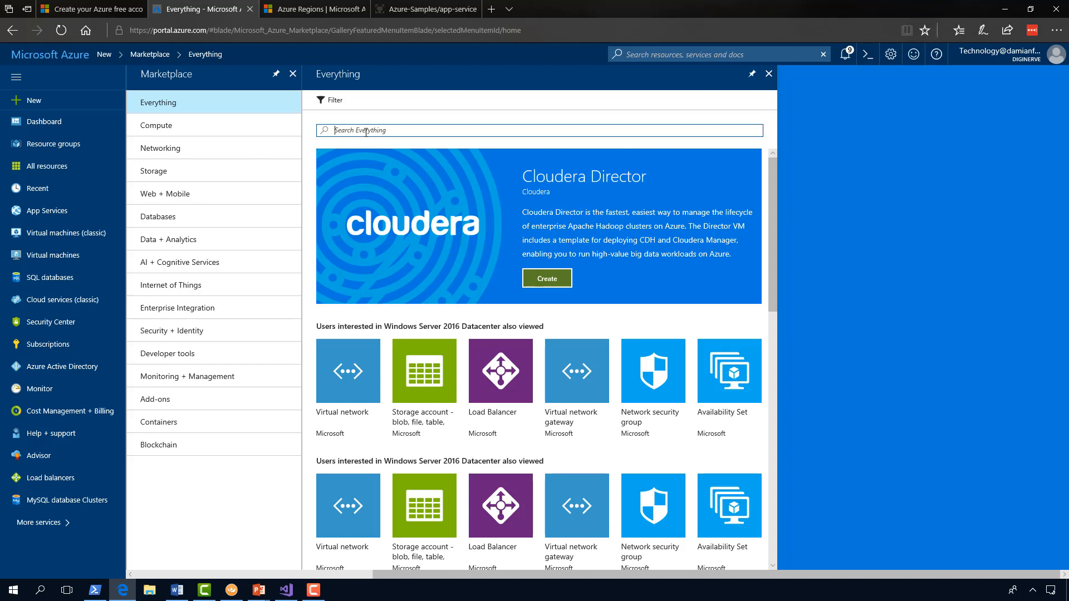
pyautogui.write('hadoop')
pyautogui.press('Return')
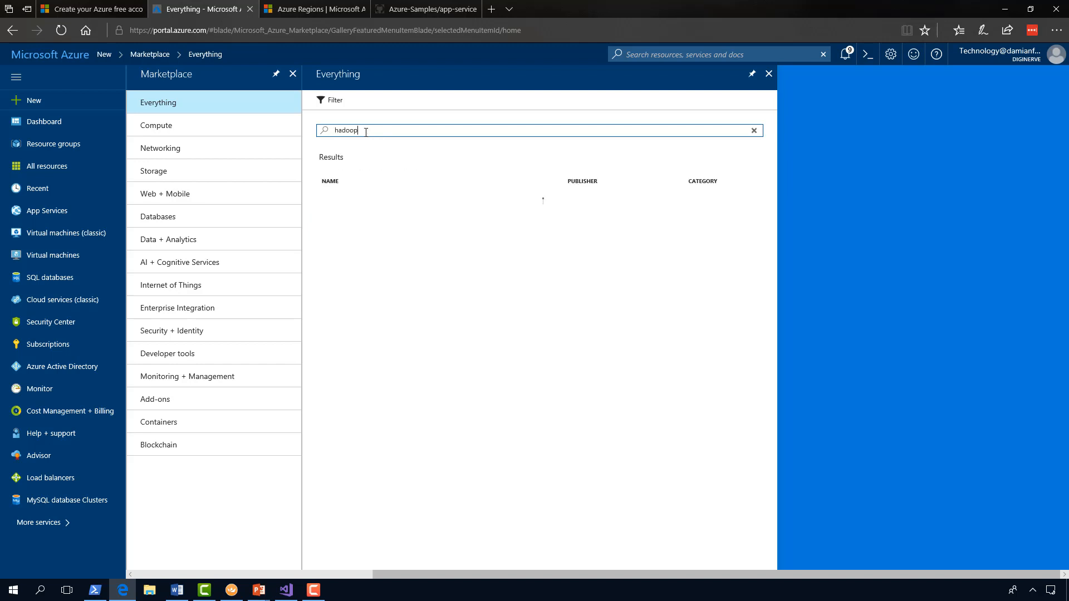
pyautogui.click(189, 285)
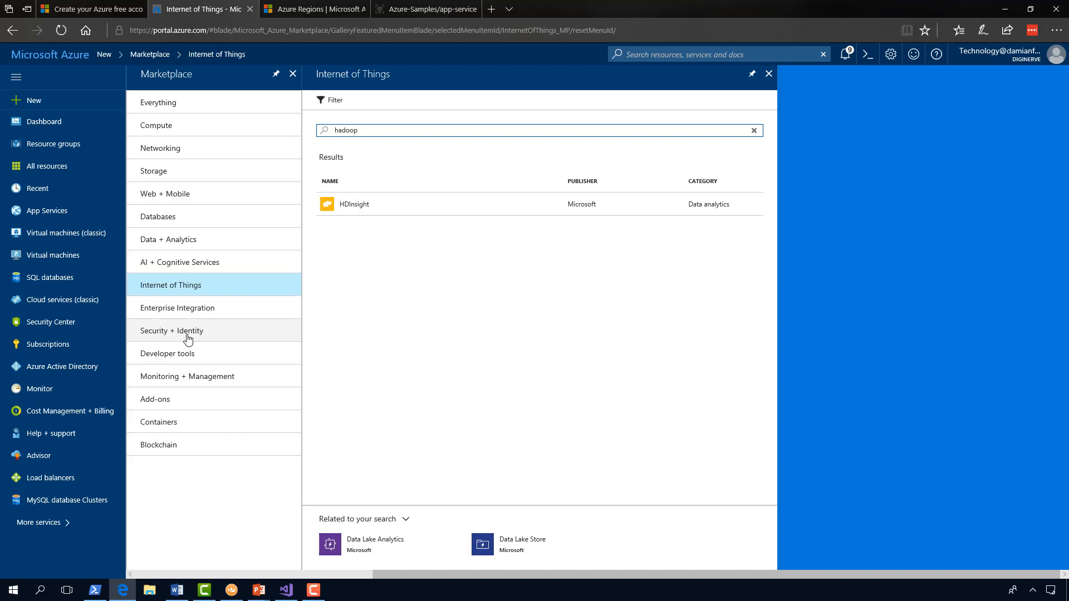
pyautogui.click(187, 337)
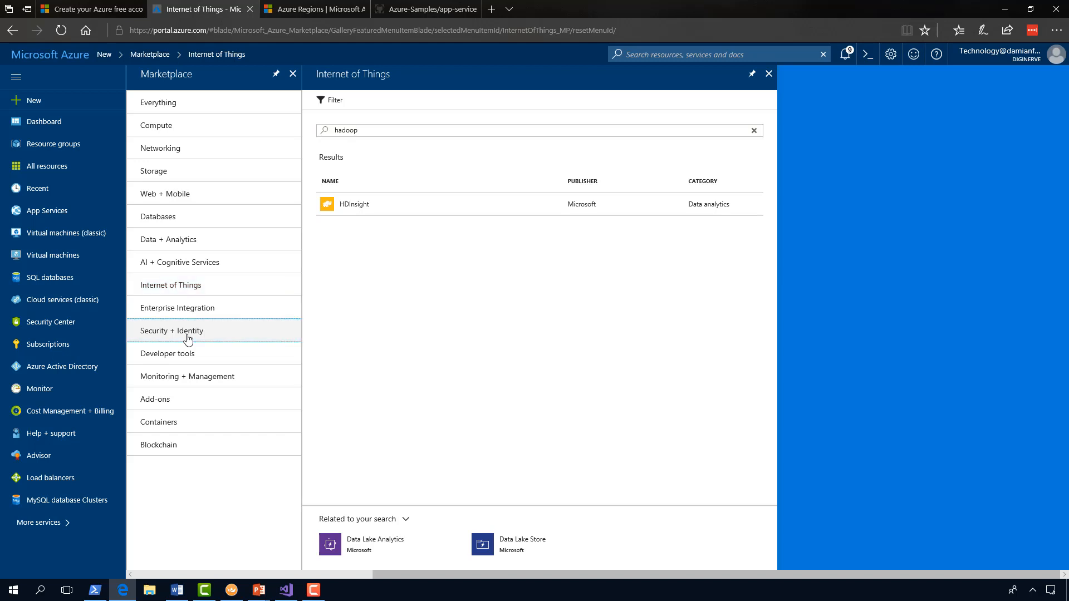
pyautogui.click(185, 379)
pyautogui.click(167, 422)
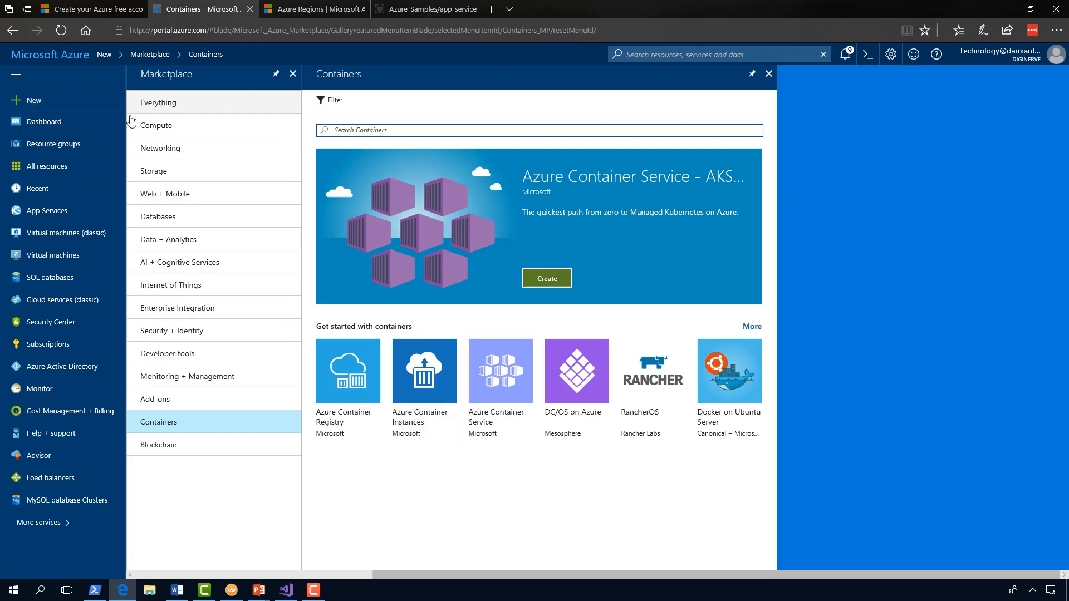
# - Browse the Security + Identity offerings for new resources and search the Marketplace's Compute category for ubunt
pyautogui.click(39, 105)
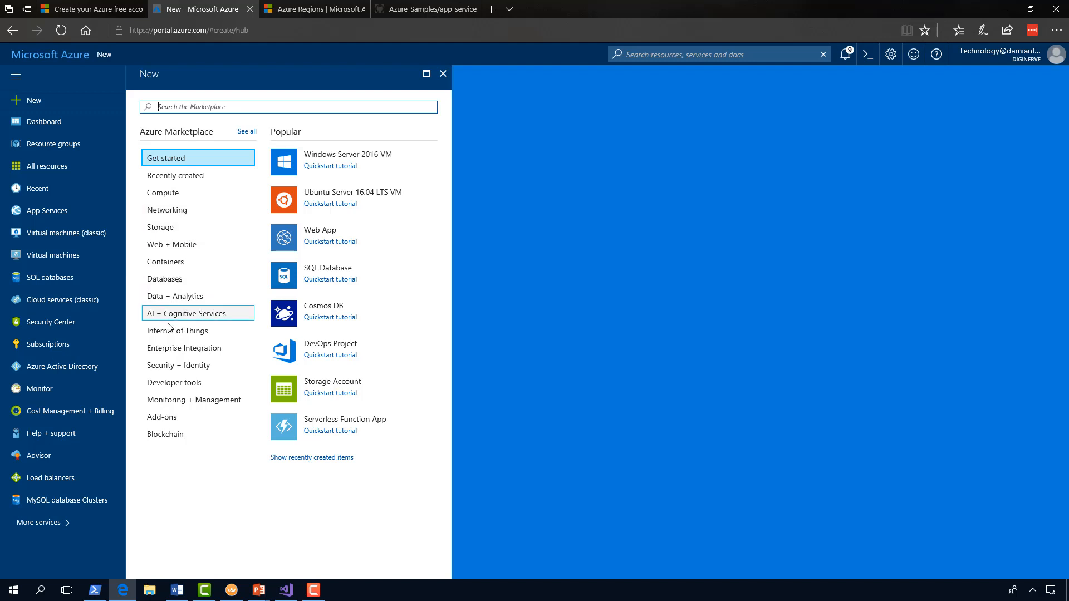
pyautogui.click(162, 366)
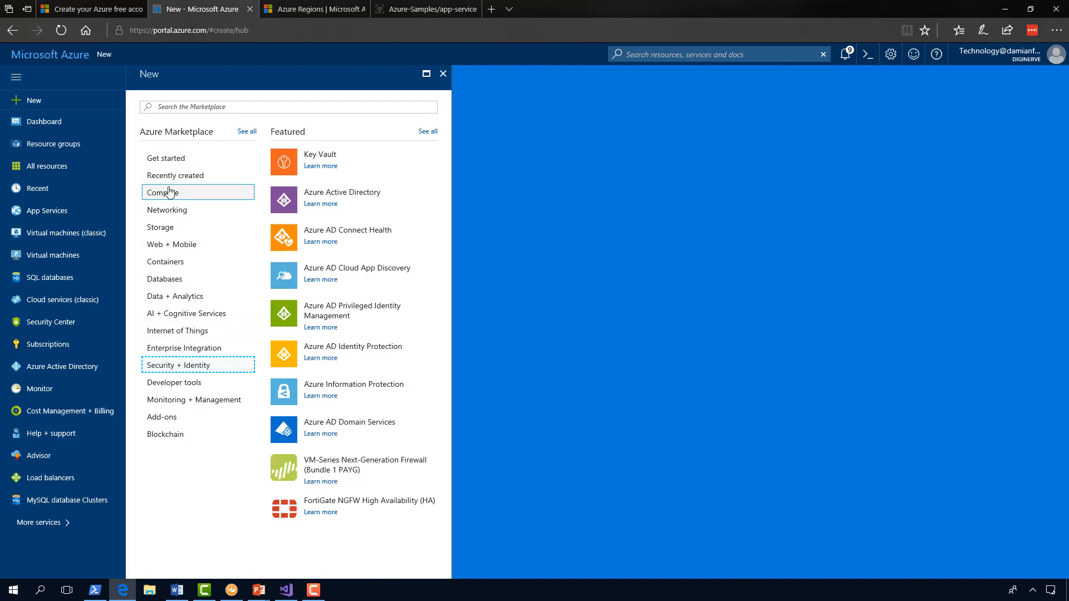
pyautogui.click(181, 106)
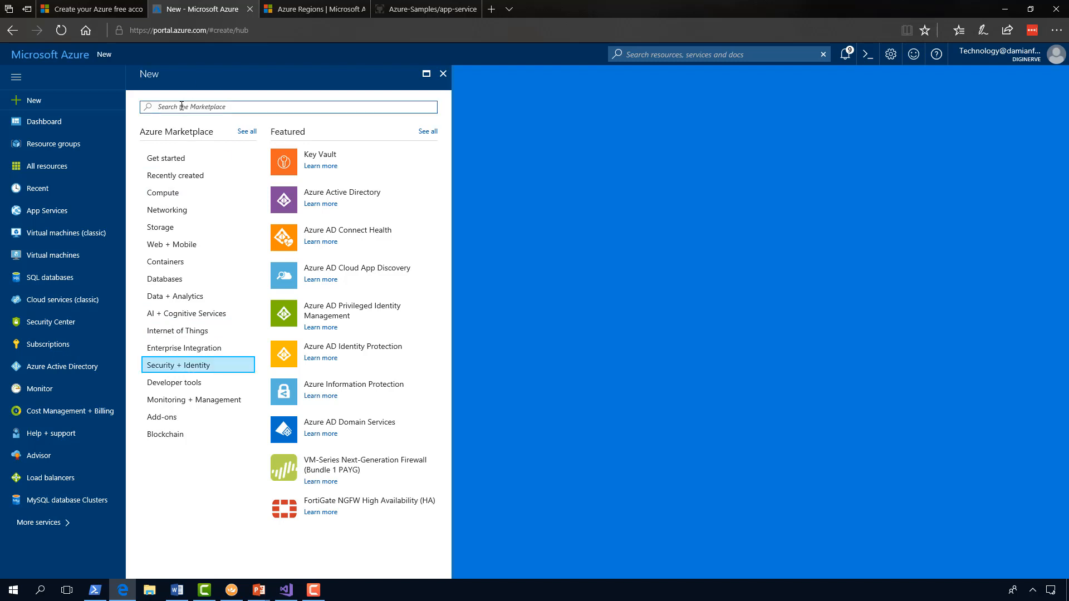
pyautogui.write('ub')
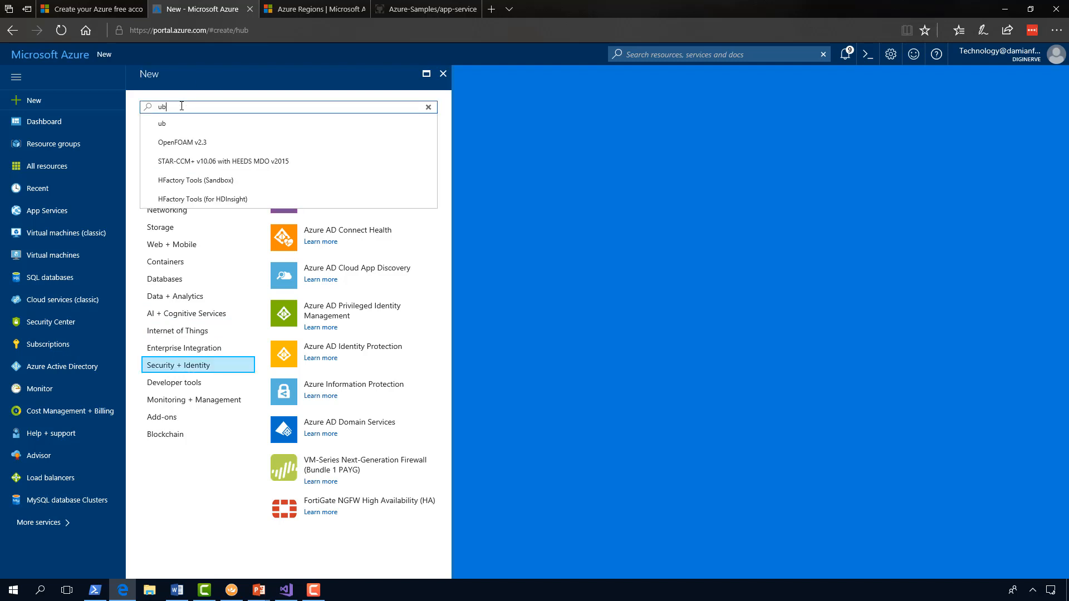
pyautogui.write('unt')
pyautogui.press('Return')
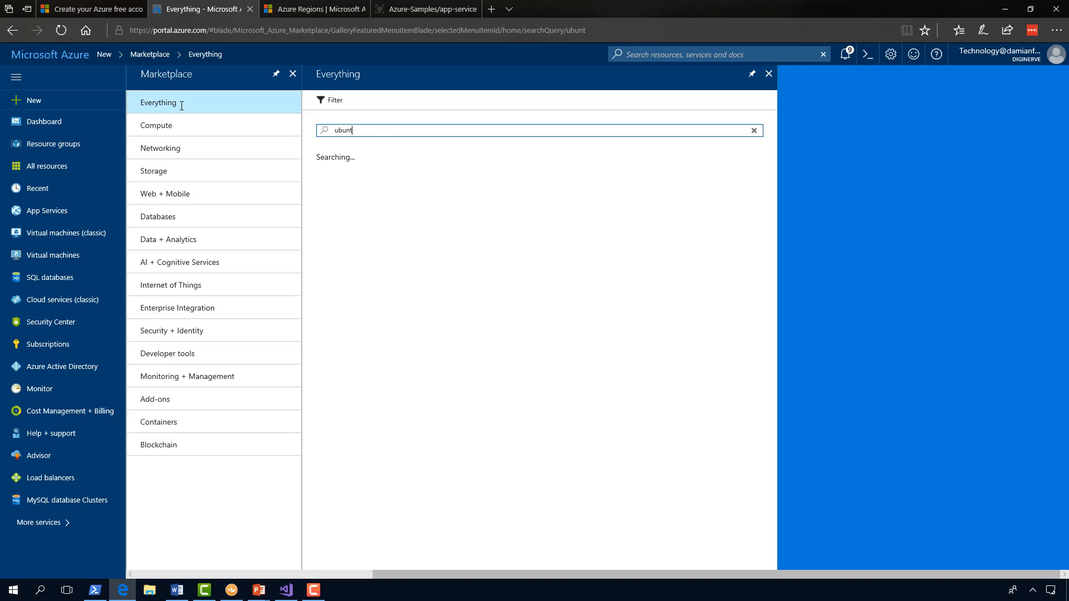
pyautogui.click(161, 133)
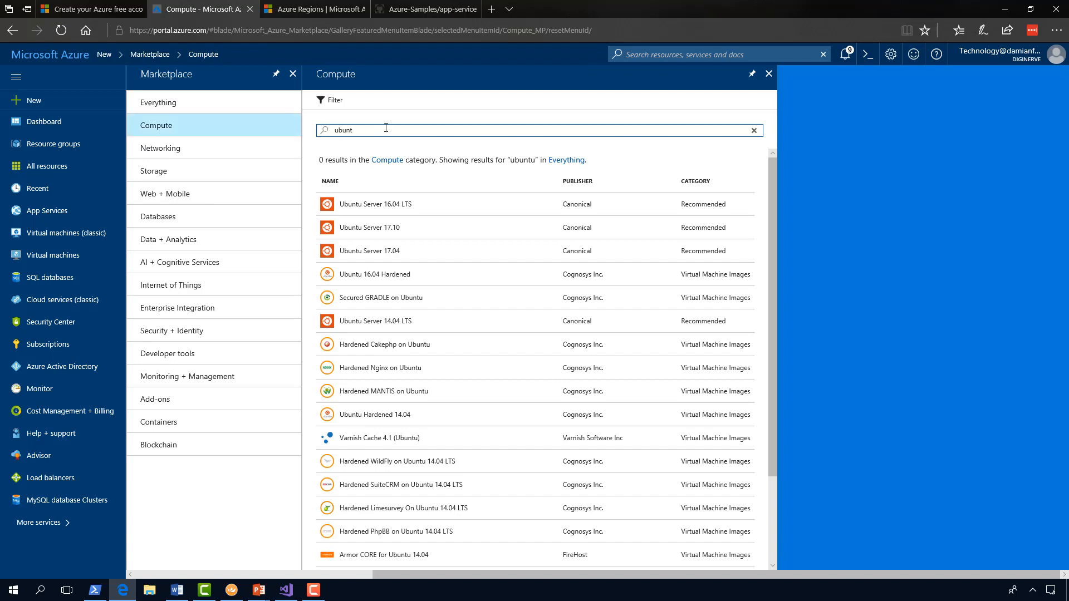
# - Search the Compute category for windows and start creating a virtual machine from Windows Server 2016 Datacenter
pyautogui.moveTo(384, 130); pyautogui.dragTo(297, 132)
pyautogui.write('windows')
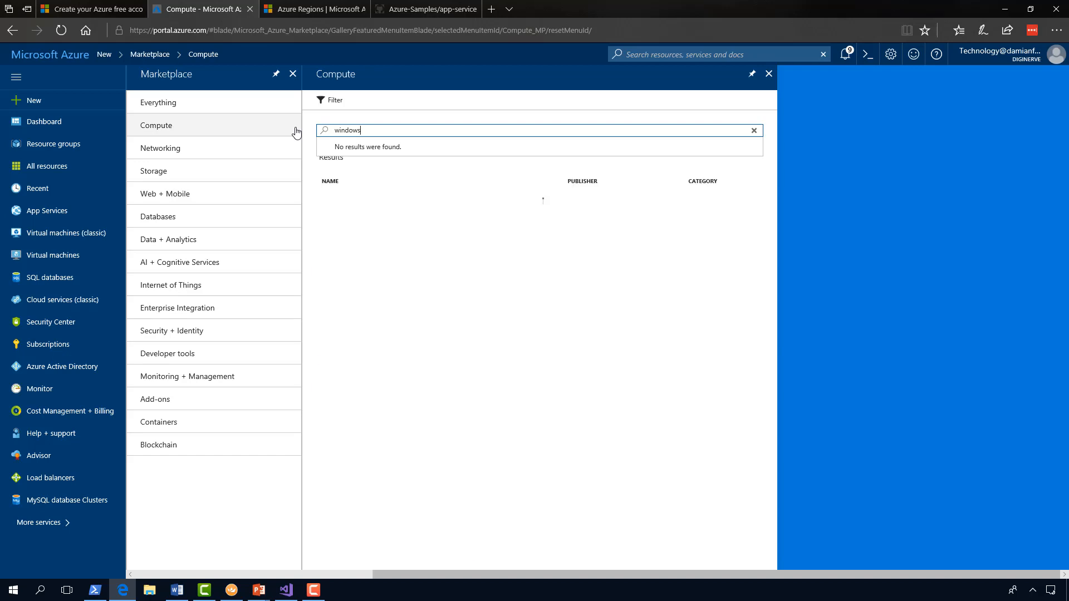
pyautogui.click(438, 232)
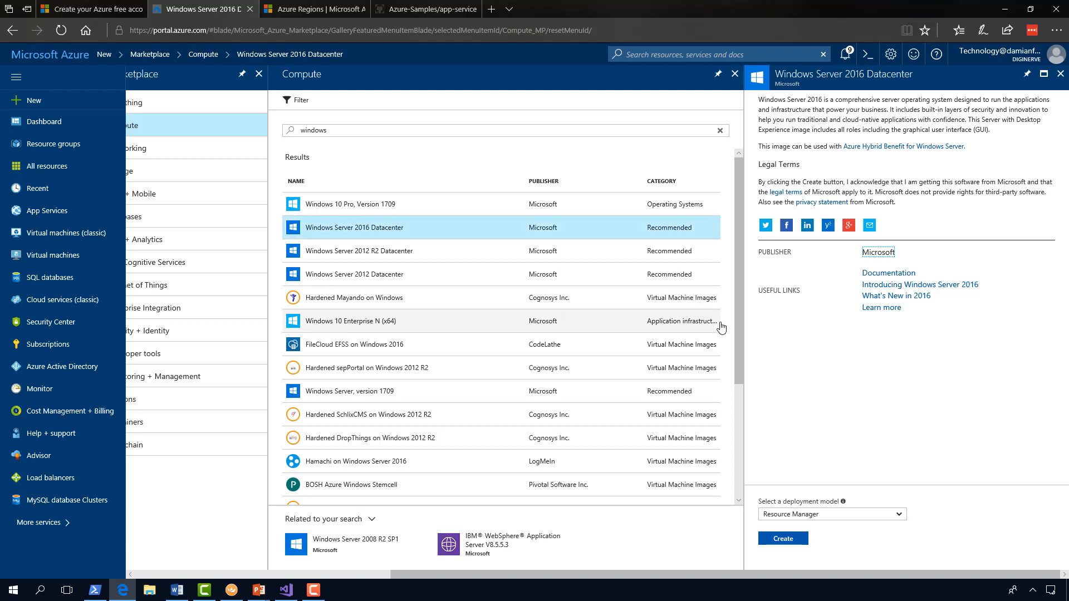
pyautogui.click(771, 539)
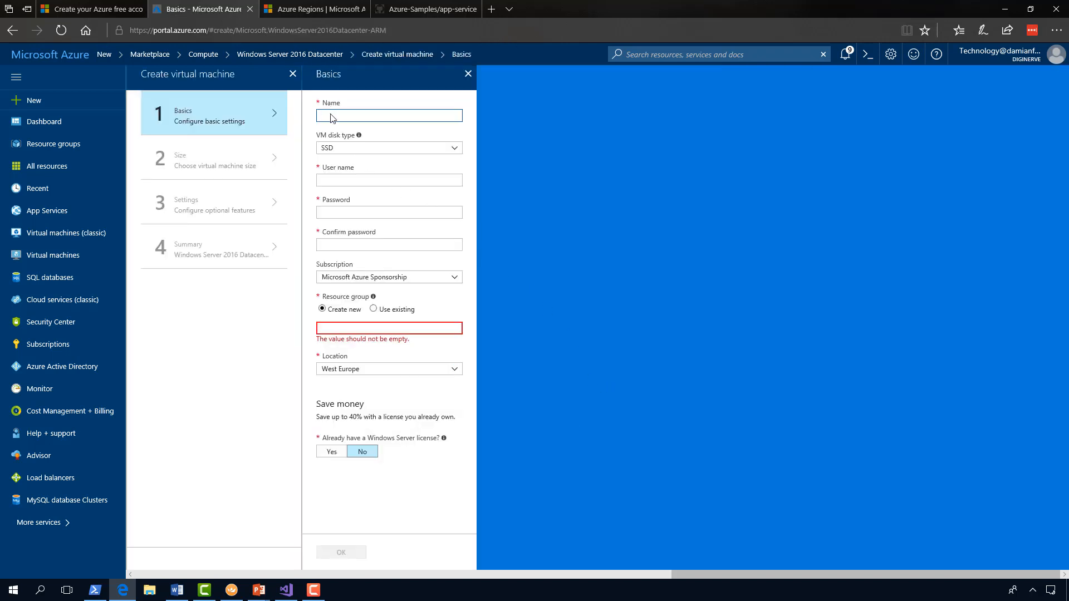
# - Fill in the virtual machine basics: name df-vm03, HDD disk, user name sysadmin, the account password with confirmation, and new resource group df-vm03
pyautogui.write('df-vm03')
pyautogui.click(357, 147)
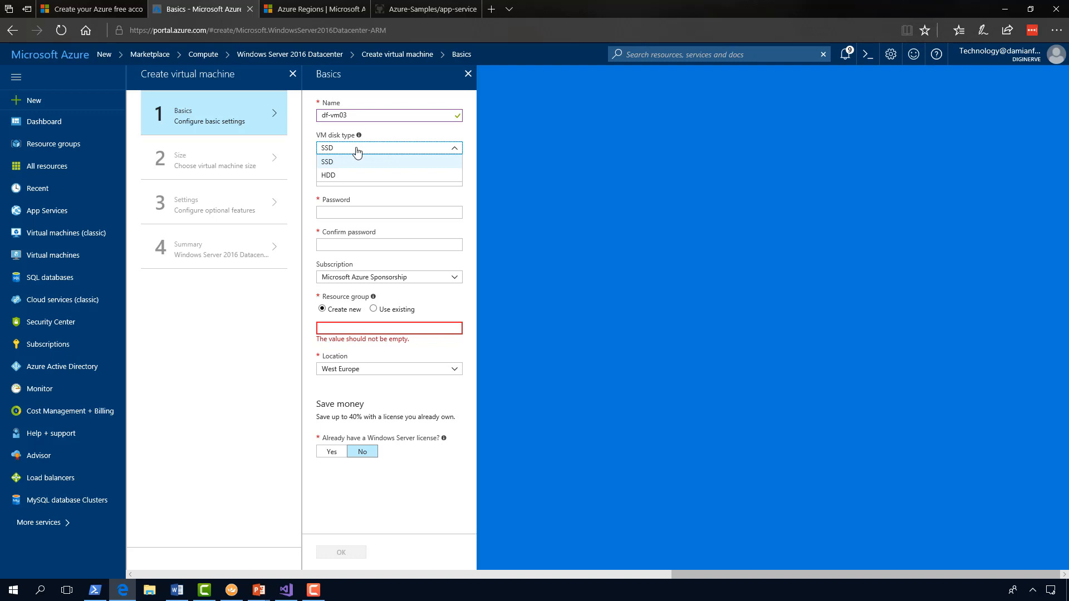
pyautogui.click(337, 176)
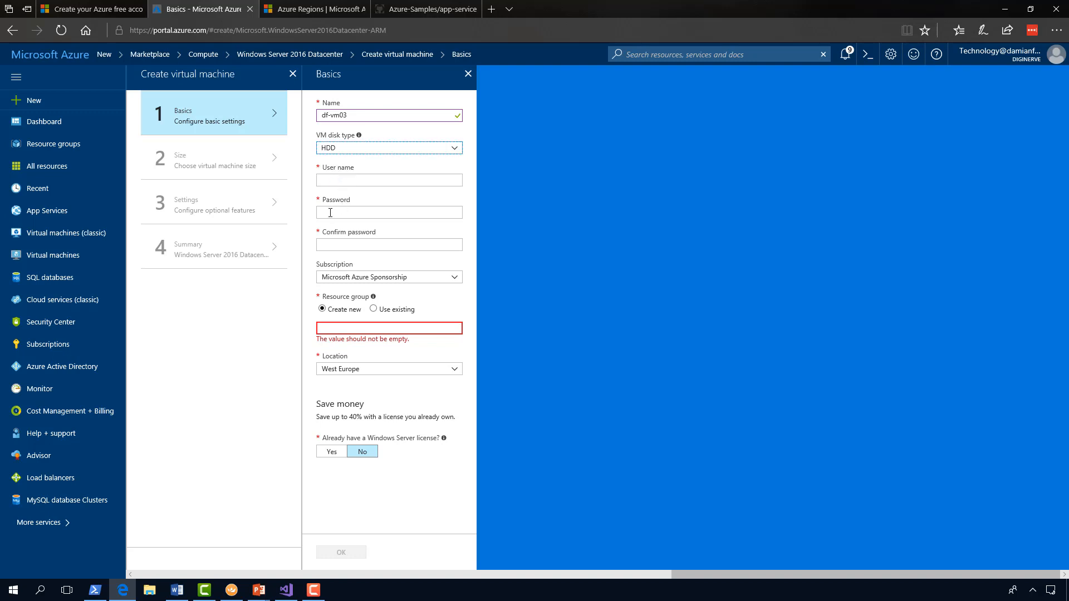
pyautogui.click(343, 182)
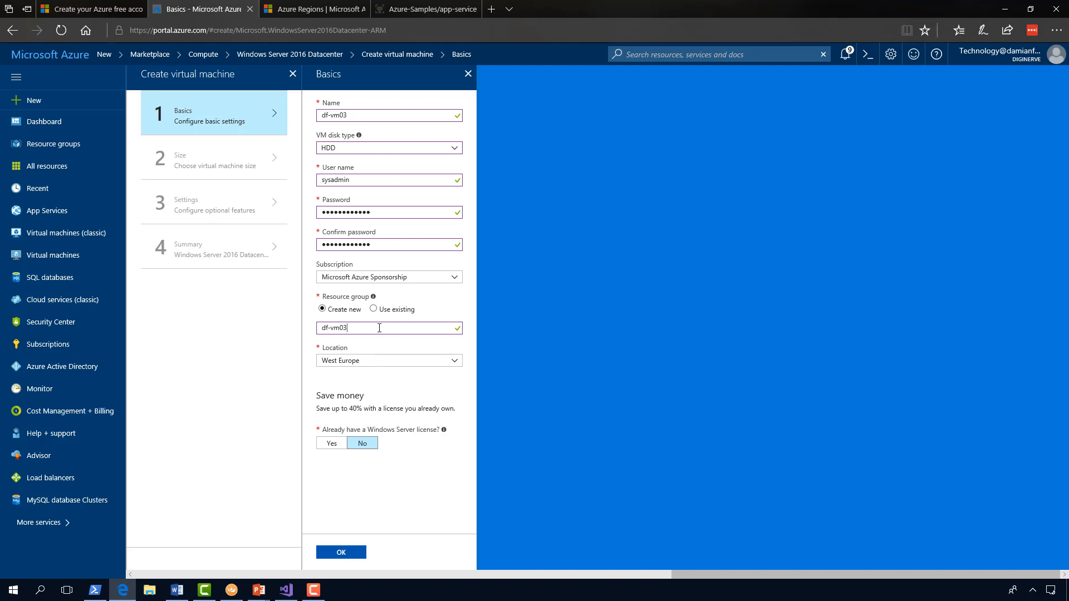
# - Check the Azure regions map, keep West Europe as the virtual machine's location and accept the basic settings
pyautogui.hotkey('ctrl', 'Tab')
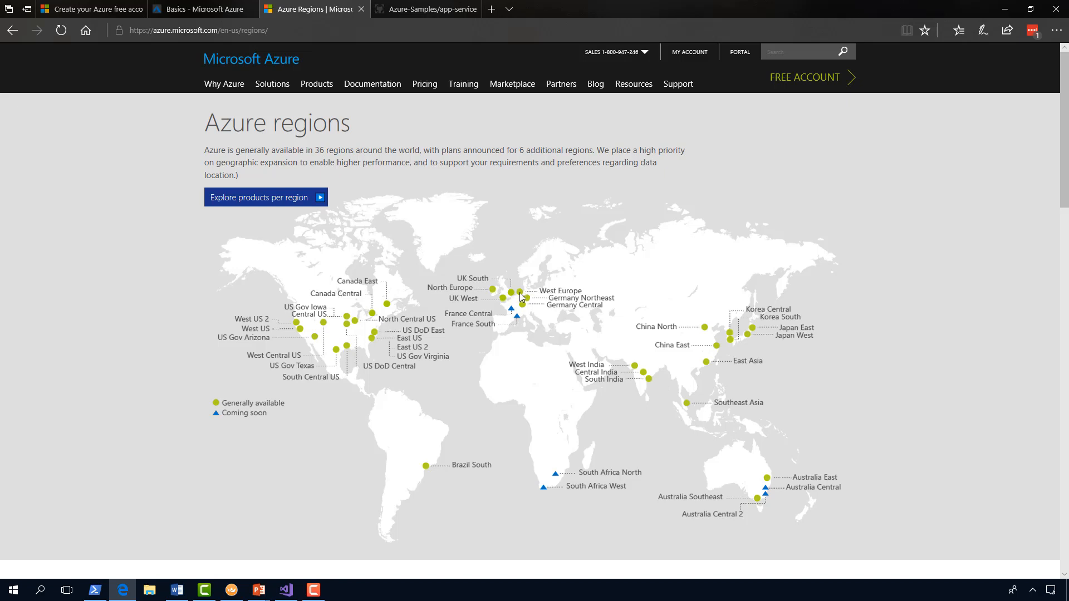
pyautogui.click(201, 10)
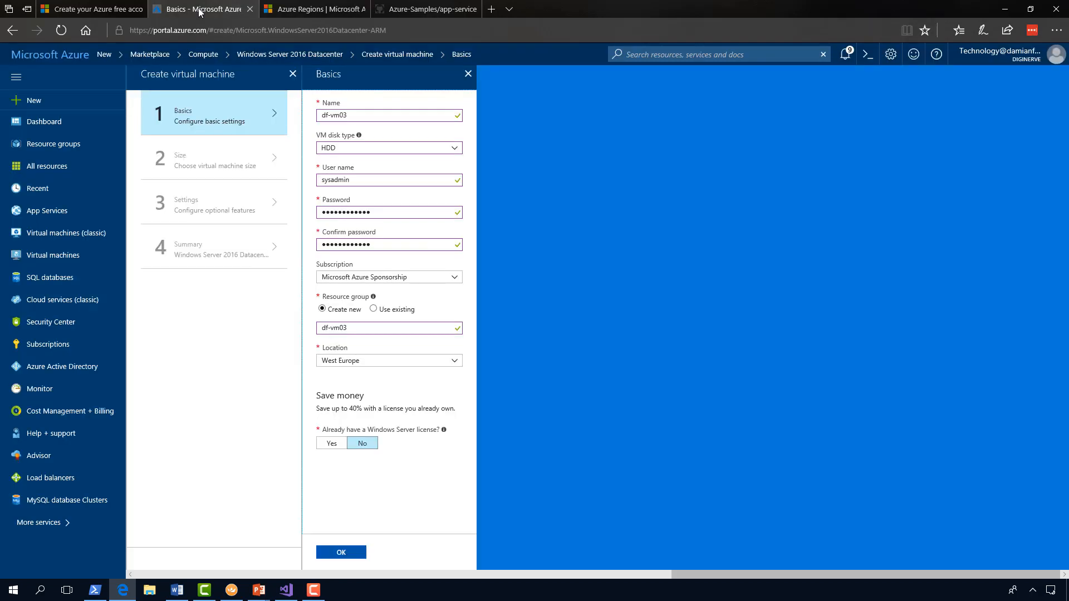
pyautogui.click(454, 361)
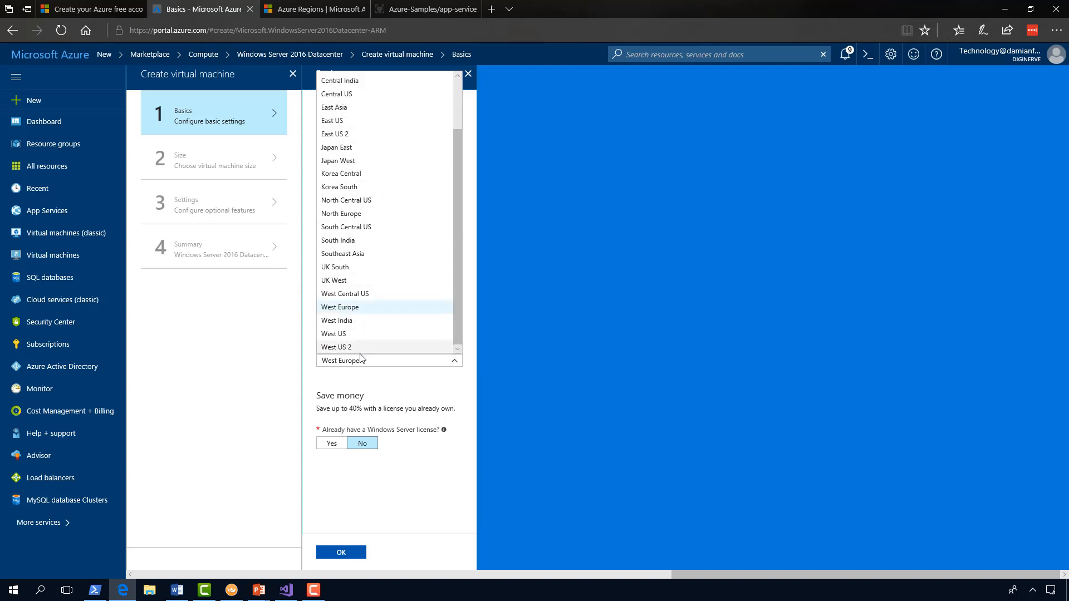
pyautogui.click(341, 310)
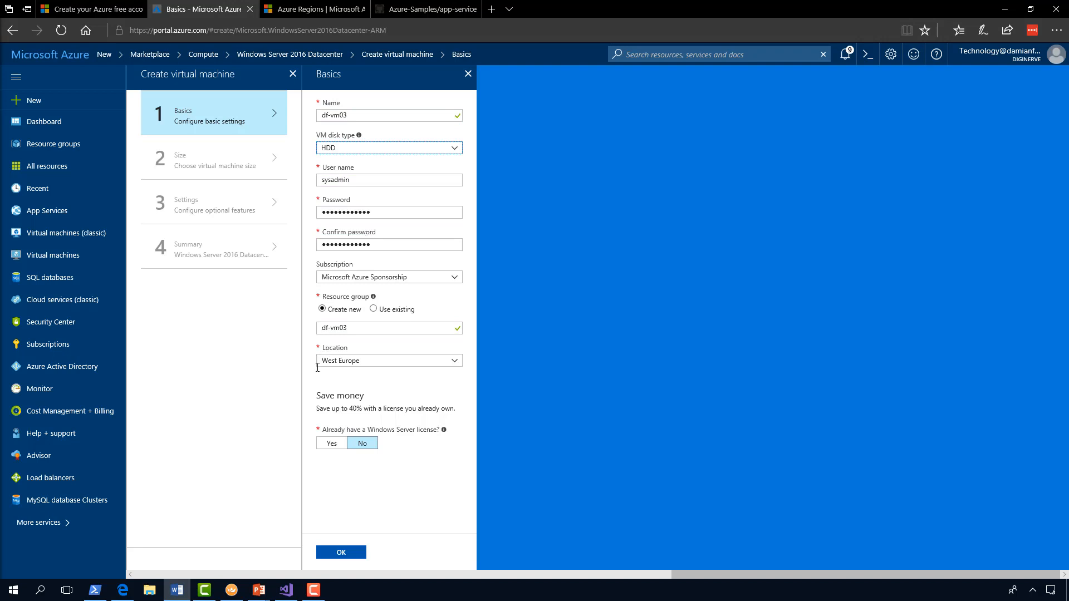
pyautogui.click(334, 553)
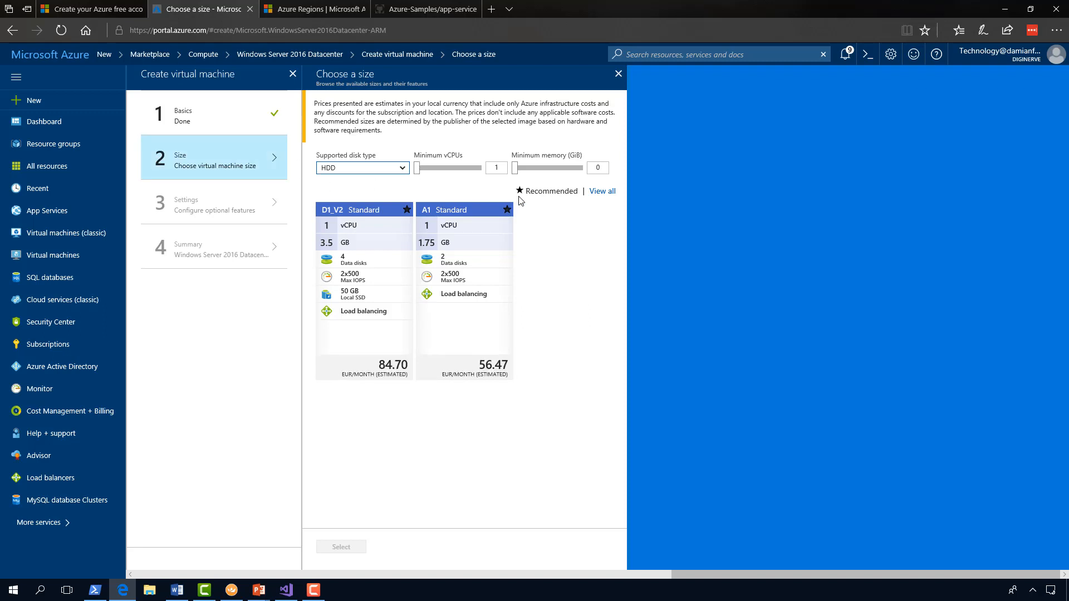
# - Compare all available virtual machine sizes with the recommended ones and choose the D1_V2 Standard size
pyautogui.click(602, 192)
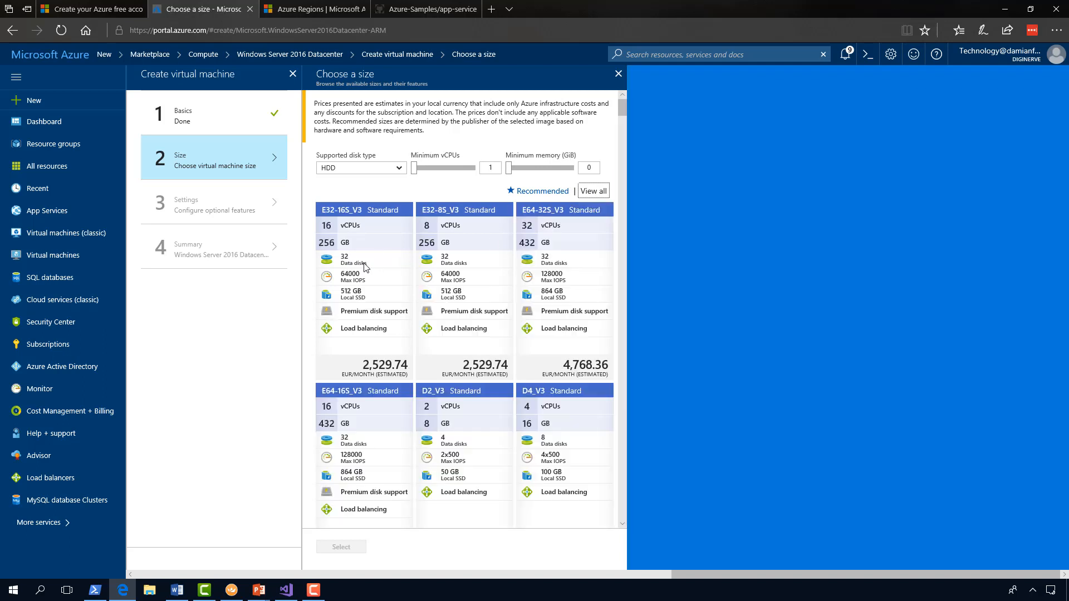
pyautogui.click(544, 192)
pyautogui.click(358, 286)
pyautogui.click(335, 549)
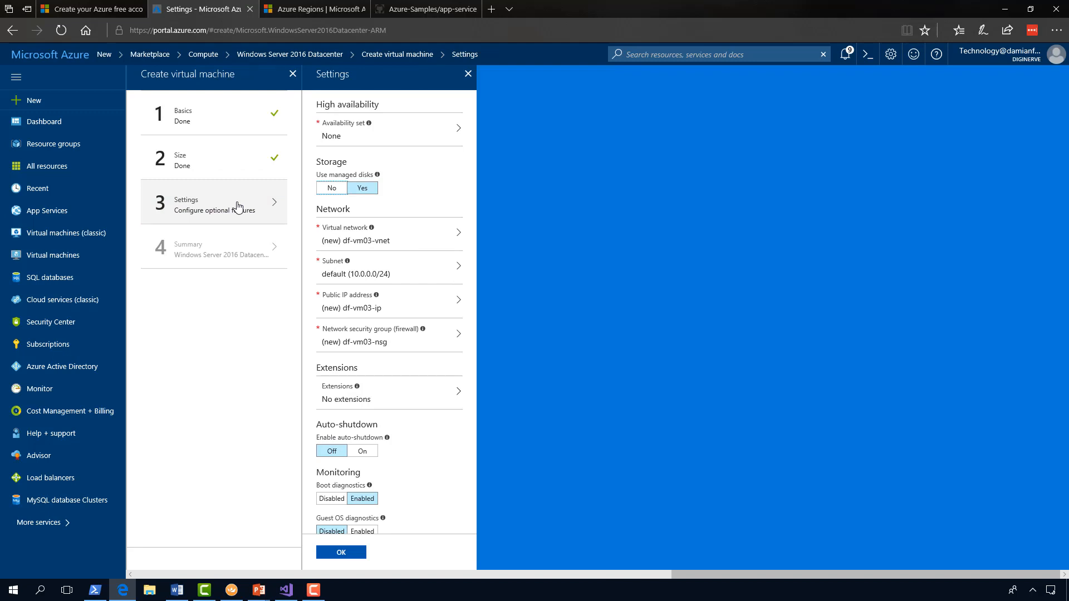
# - Assign the existing virtual network DF-VNET-WE-01 to the virtual machine, review the remaining optional settings and accept them
pyautogui.click(376, 245)
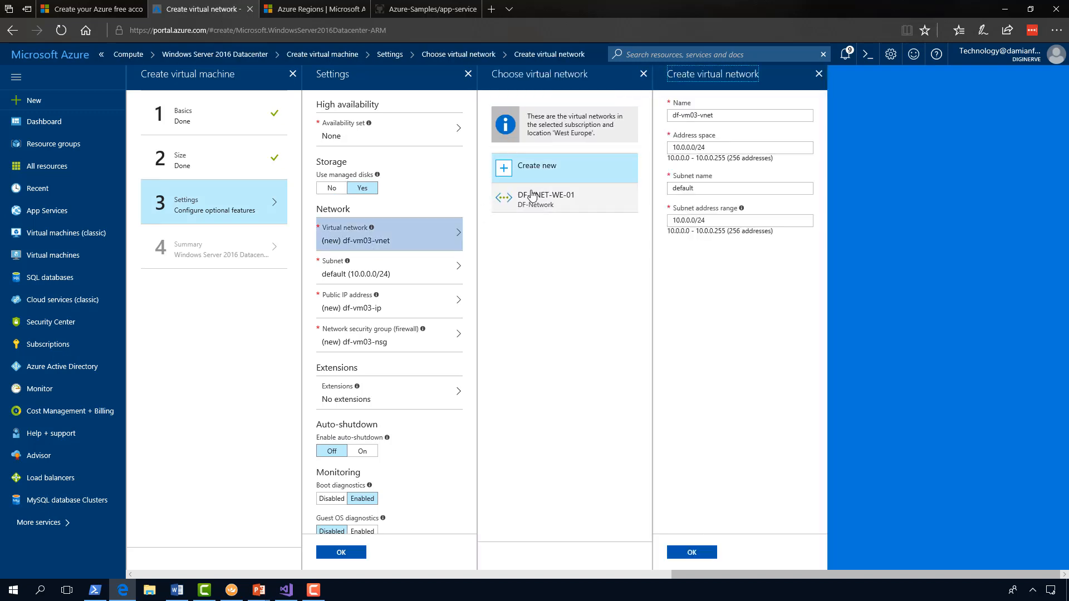
pyautogui.click(531, 192)
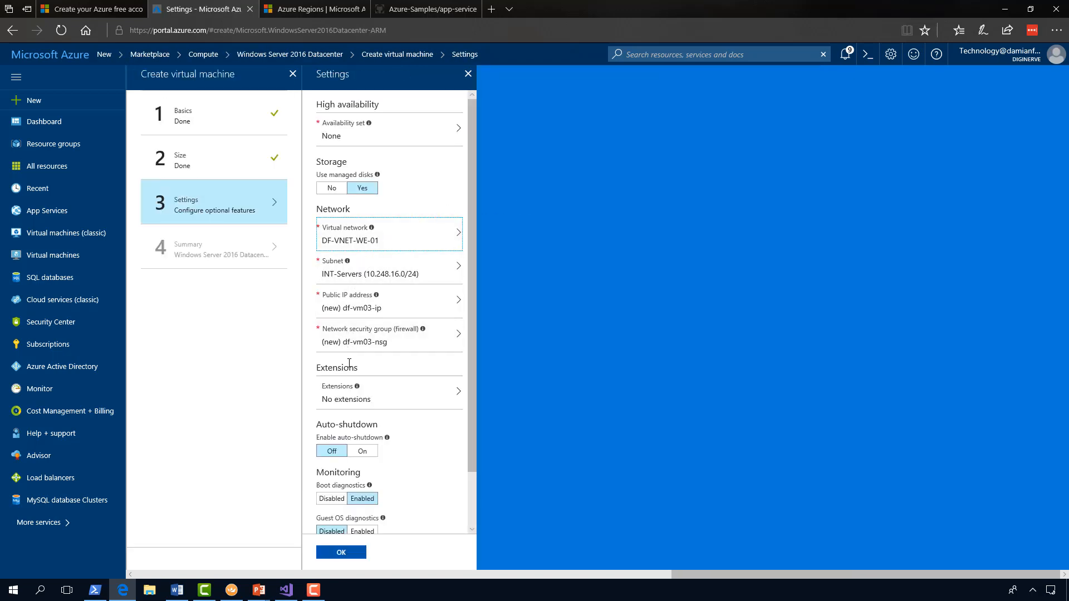
pyautogui.moveTo(469, 420); pyautogui.dragTo(470, 478)
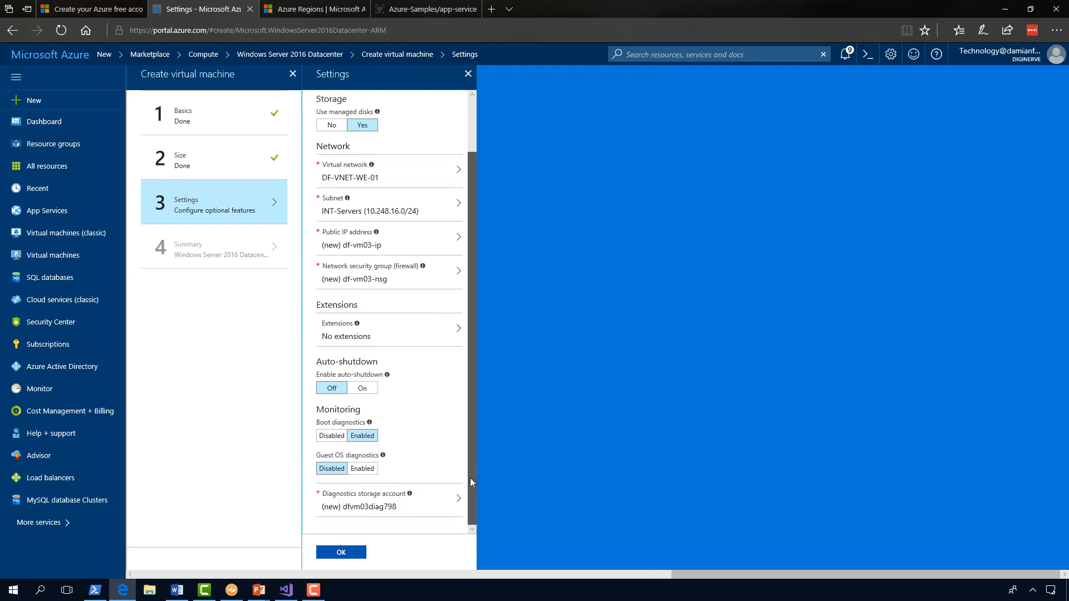
pyautogui.click(338, 554)
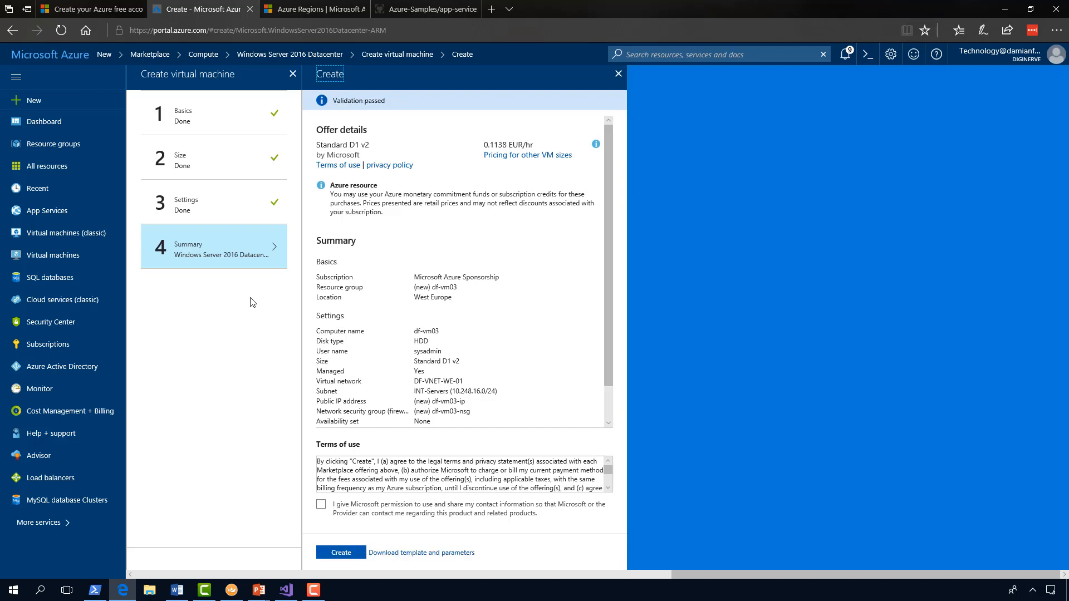
# - Permit Microsoft to use and share the contact information, review the offer summary and create the virtual machine
pyautogui.click(322, 504)
pyautogui.moveTo(609, 374); pyautogui.dragTo(610, 416)
pyautogui.click(341, 553)
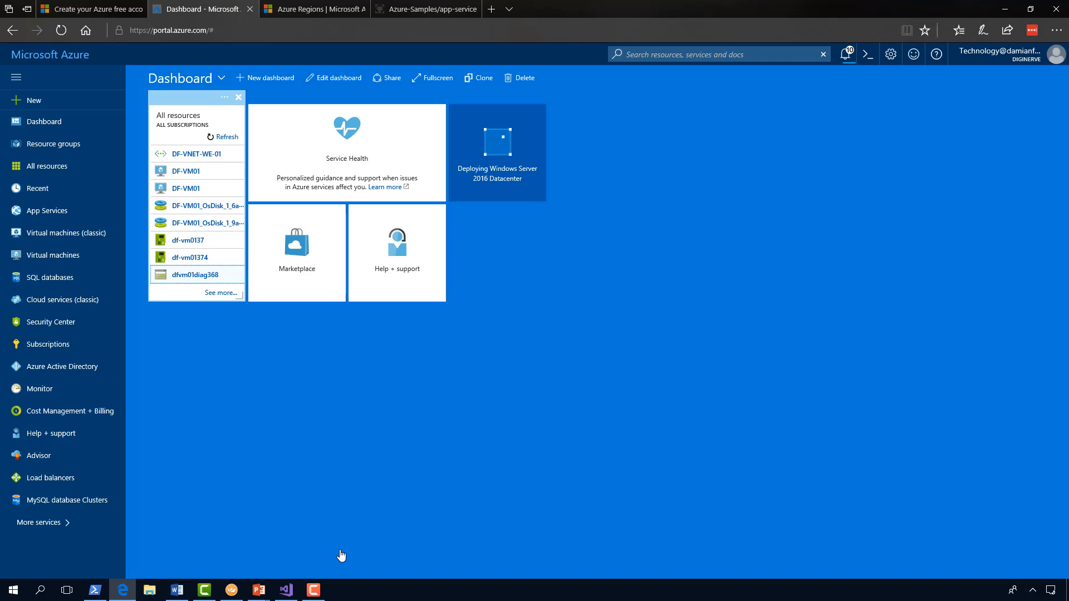
# - Open the DF-VM01 virtual machine in resource group DF-VM01 and view its CPU metrics and overview
pyautogui.click(52, 235)
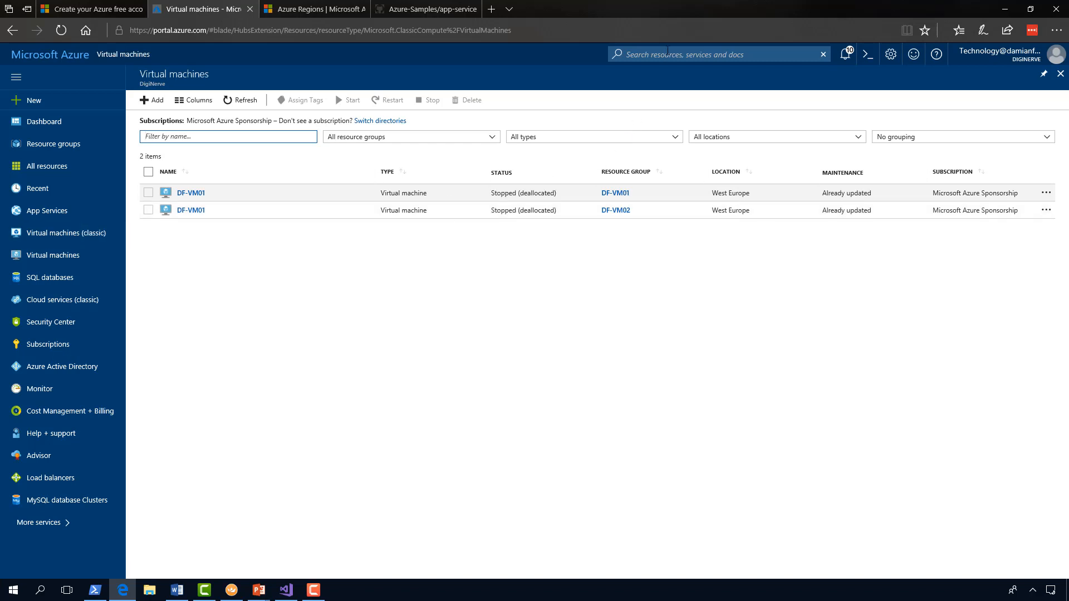
pyautogui.click(196, 193)
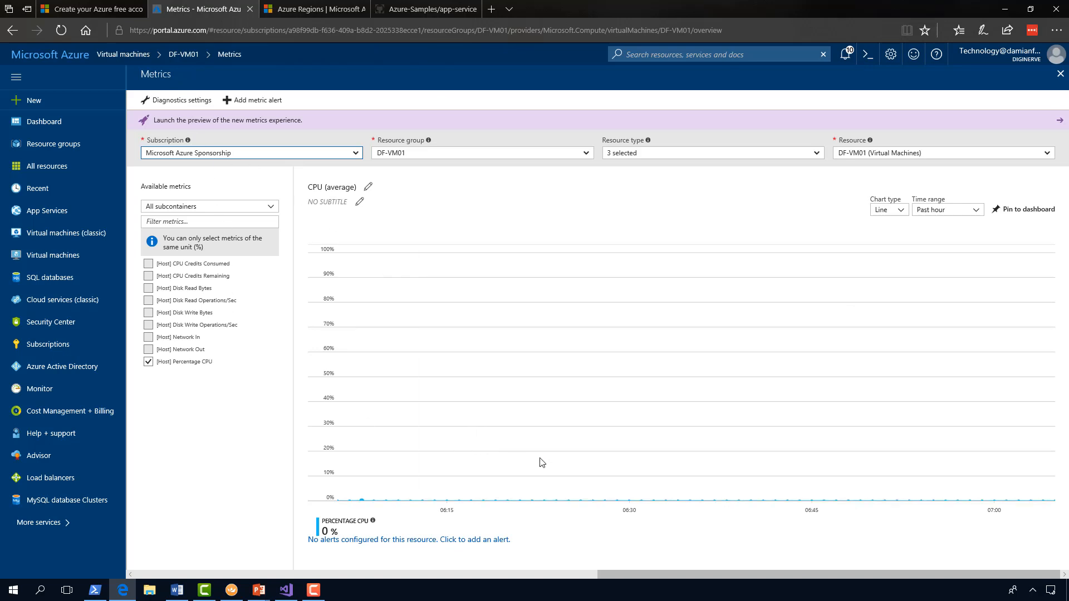
pyautogui.moveTo(620, 570); pyautogui.dragTo(212, 576)
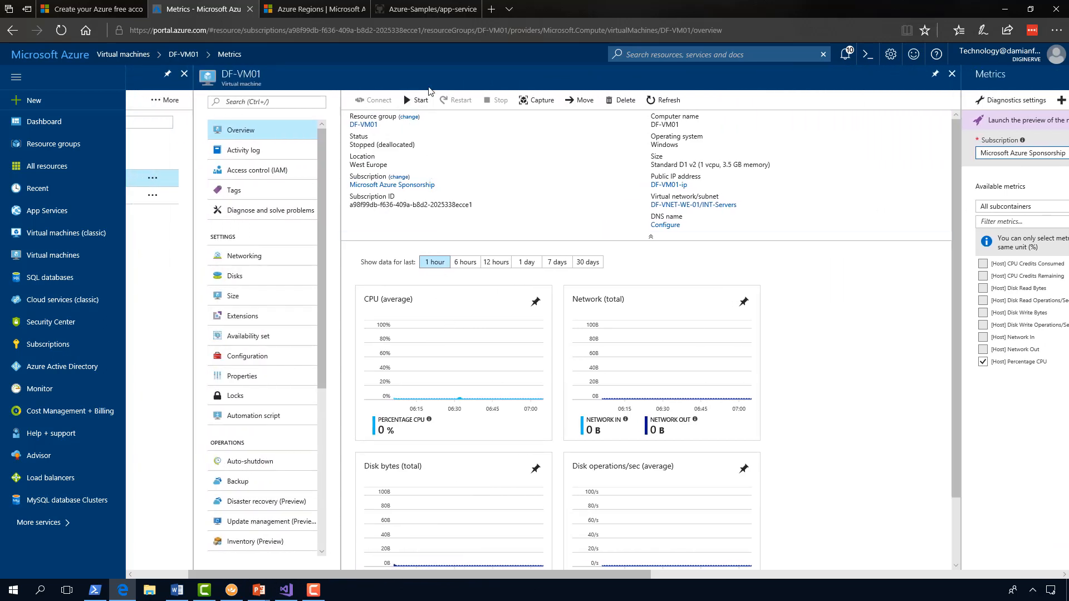
# - Start the DF-VM01 virtual machine and save its remote desktop connection file
pyautogui.click(424, 102)
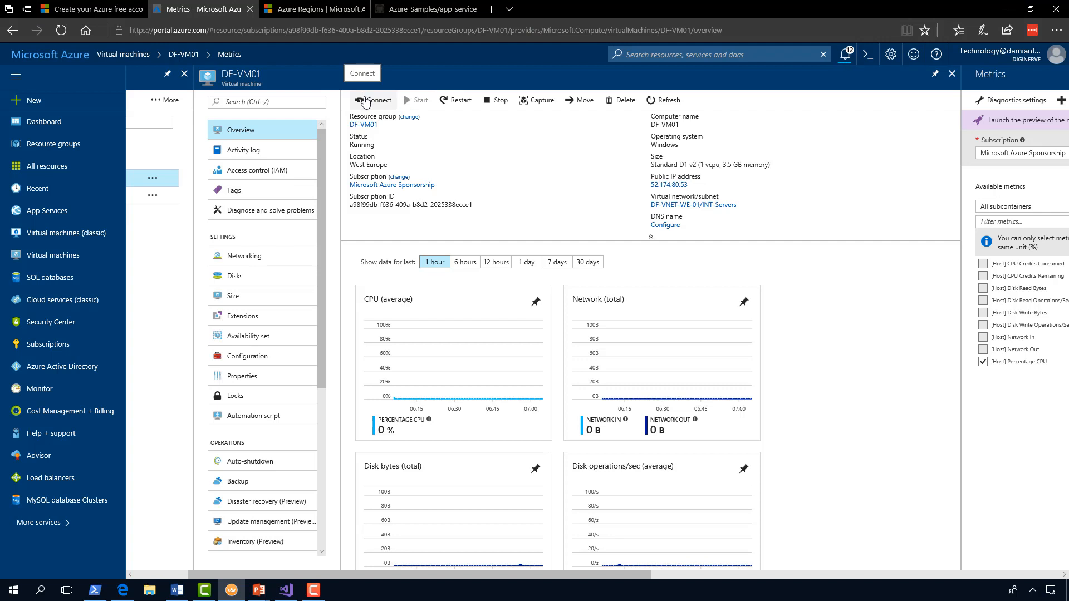
pyautogui.click(364, 102)
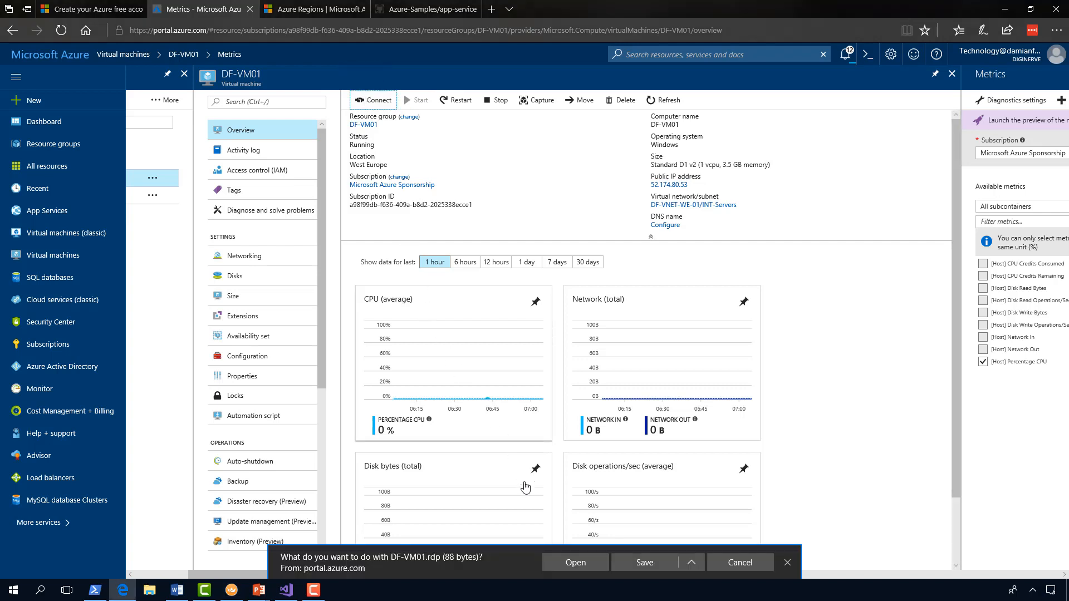
pyautogui.click(642, 570)
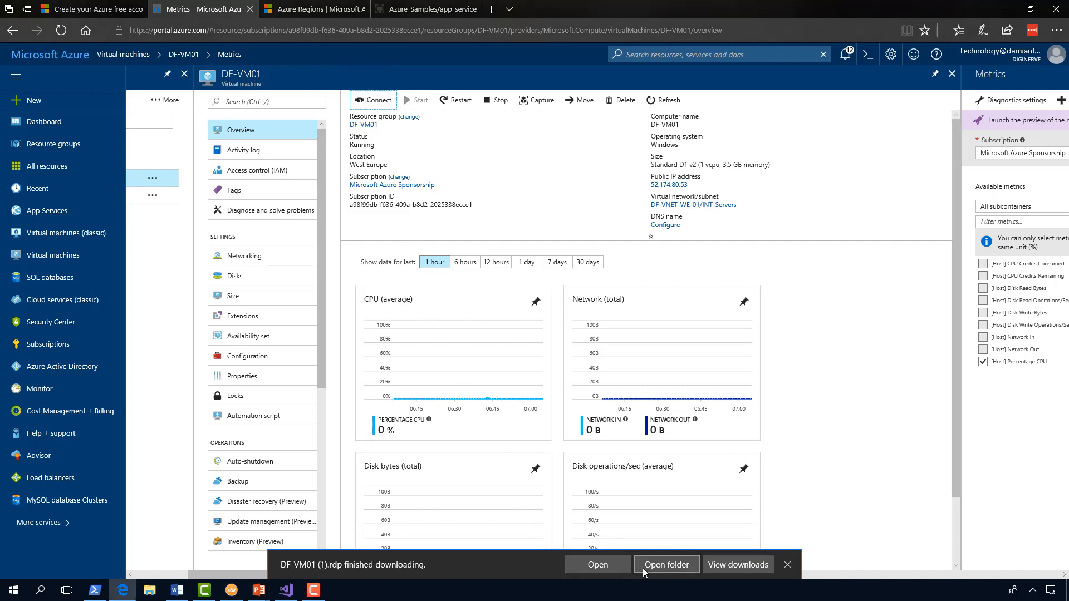
# - Open the downloaded DF-VM01 connection file, sign in as sysadmin with the account password, and view the Local Server properties in Server Manager
pyautogui.click(598, 566)
pyautogui.click(520, 389)
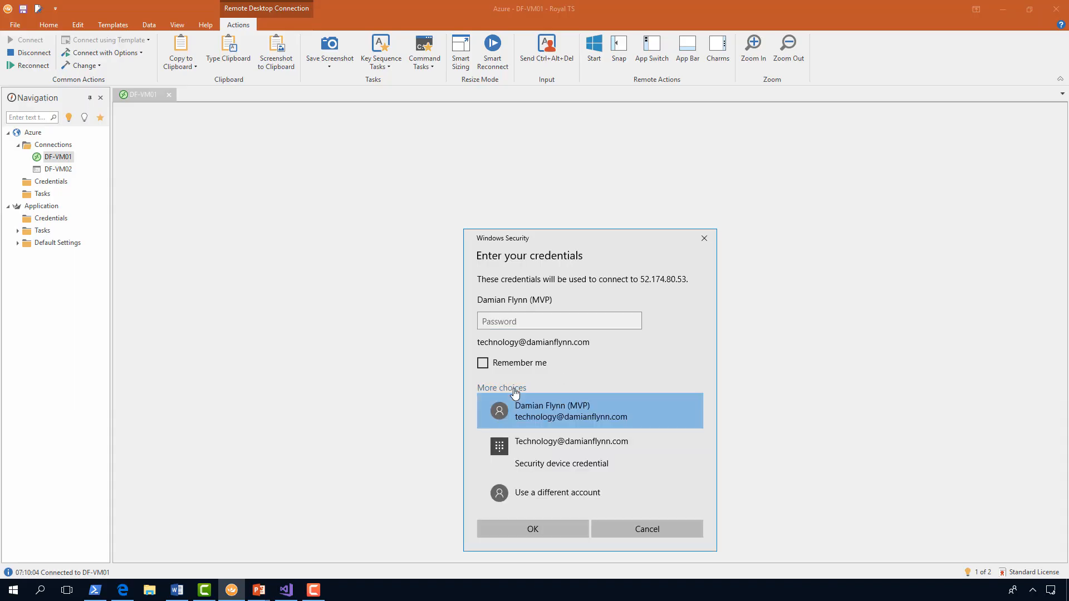
pyautogui.click(529, 482)
pyautogui.write('sysadmin')
pyautogui.press('Tab')
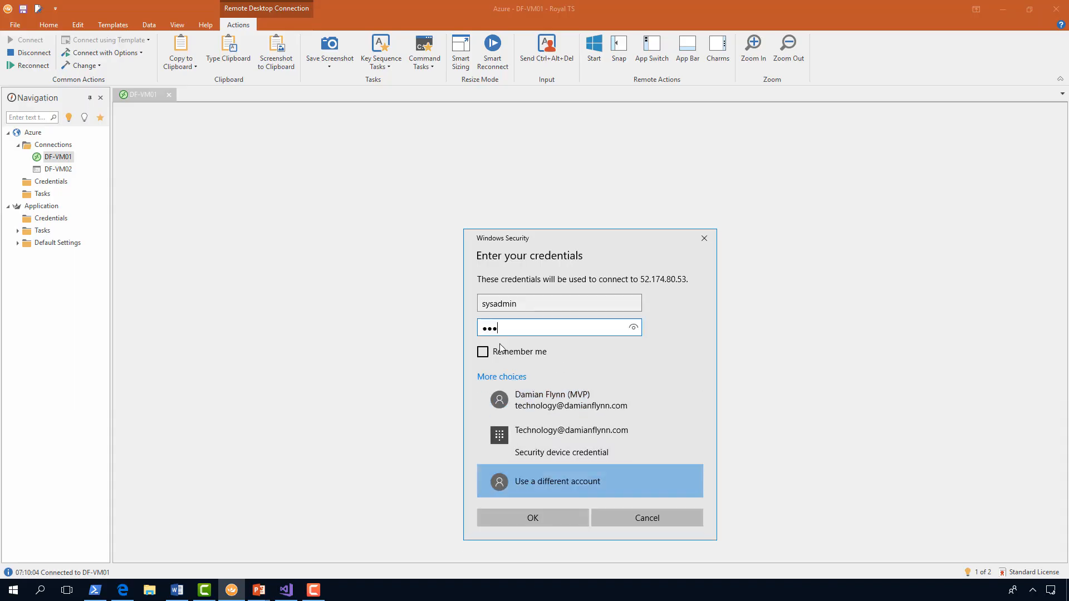
pyautogui.write('•••••')
pyautogui.press('Return')
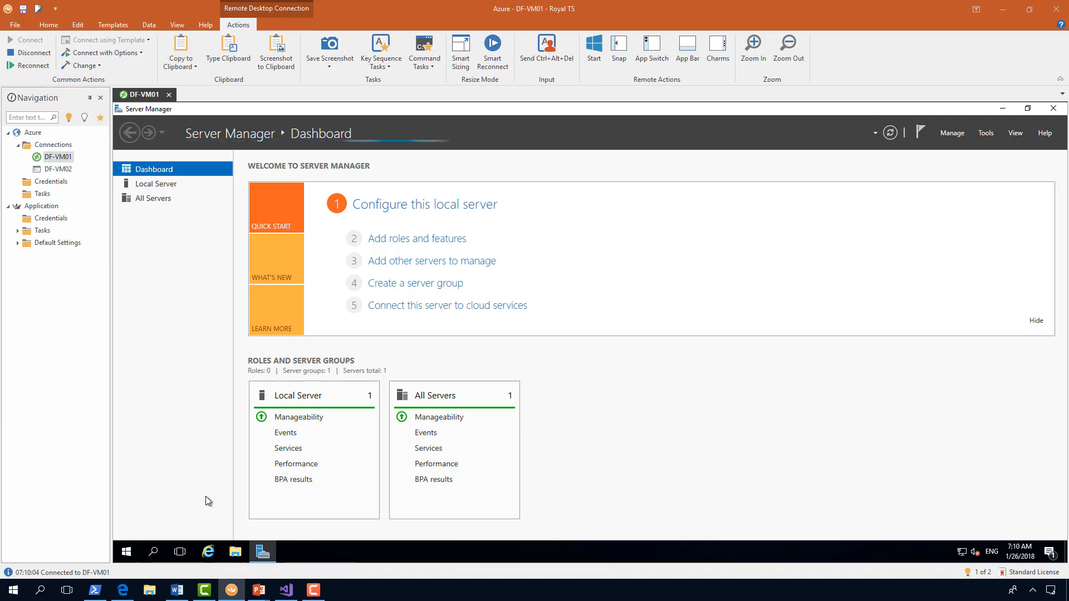
pyautogui.click(149, 184)
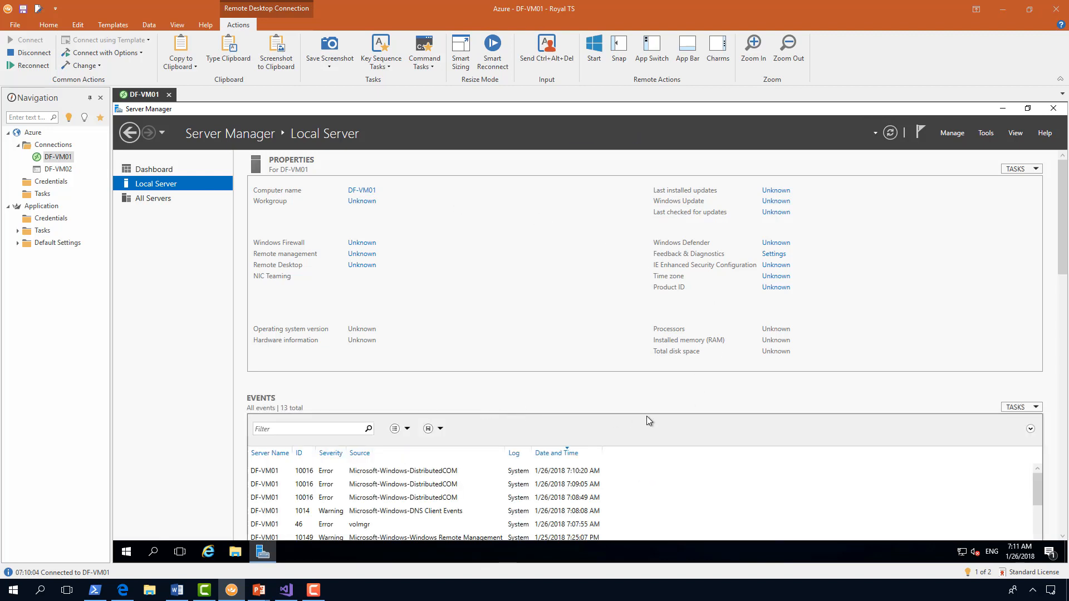
# - Switch back to the Azure portal, open the Linux virtual machine in resource group DF-VM02 and copy its SSH connection command
pyautogui.hotkey('alt', 'Tab')
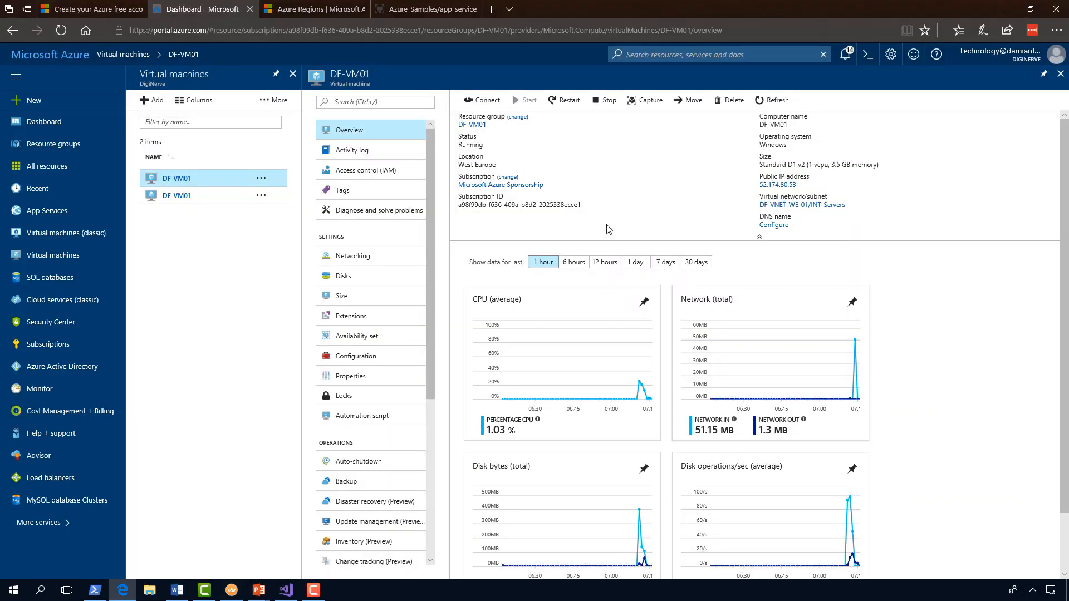
pyautogui.click(168, 201)
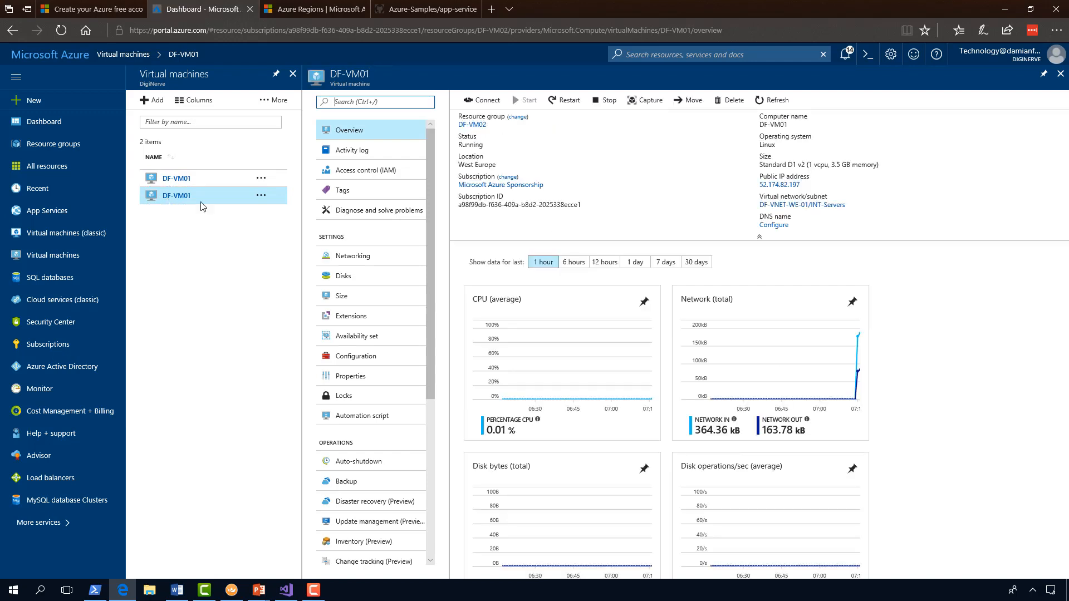
pyautogui.click(482, 103)
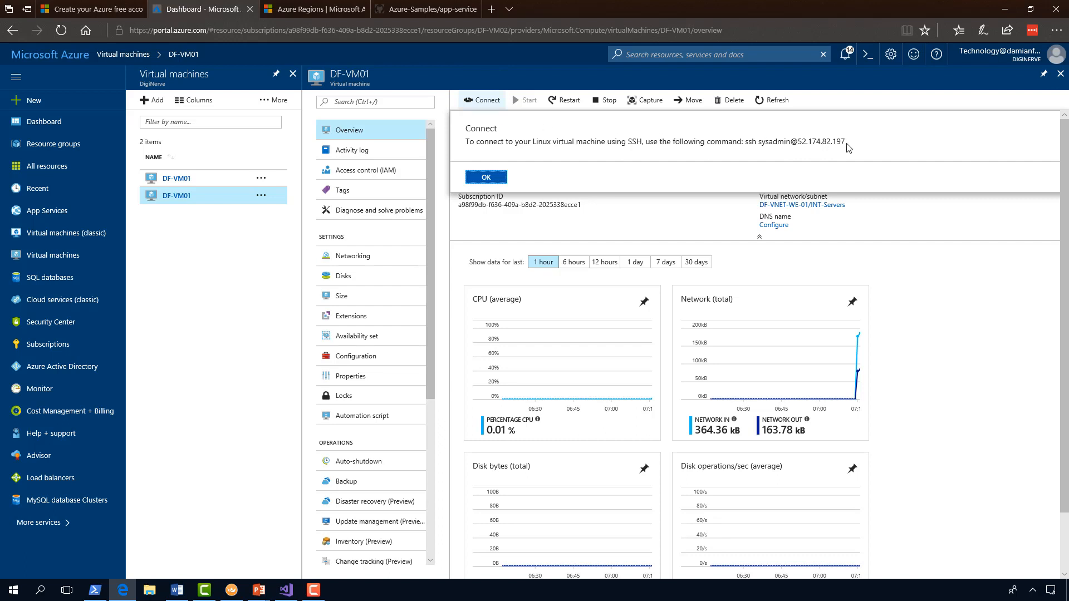
pyautogui.moveTo(845, 146); pyautogui.dragTo(746, 146)
pyautogui.hotkey('ctrl', 'c')
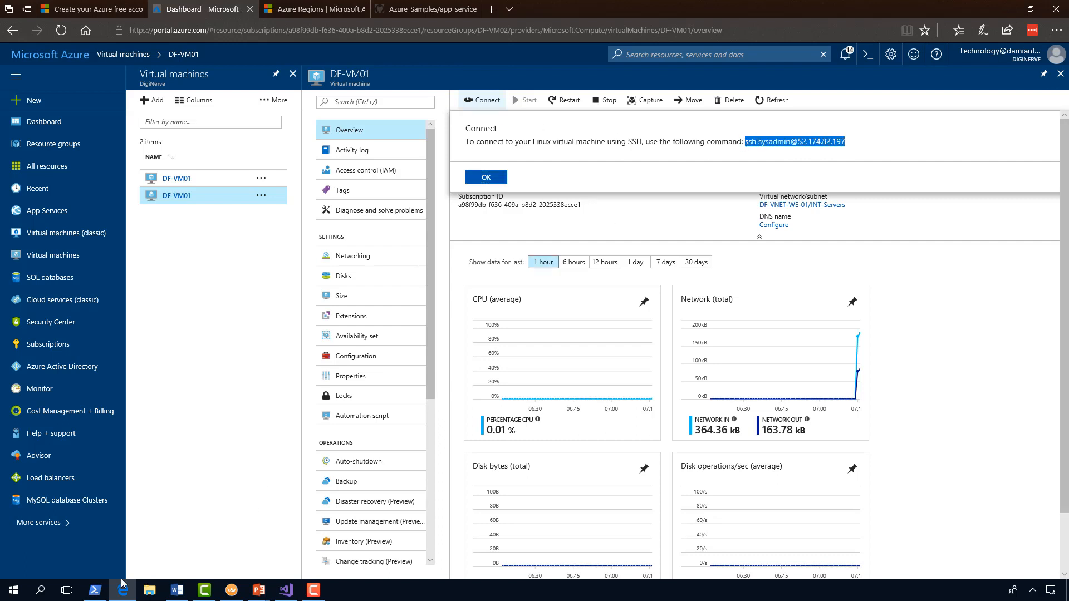
# - Switch to Windows PowerShell, run the copied SSH command, accept the host with yes and enter the sysadmin account password
pyautogui.click(94, 590)
pyautogui.rightClick(264, 450)
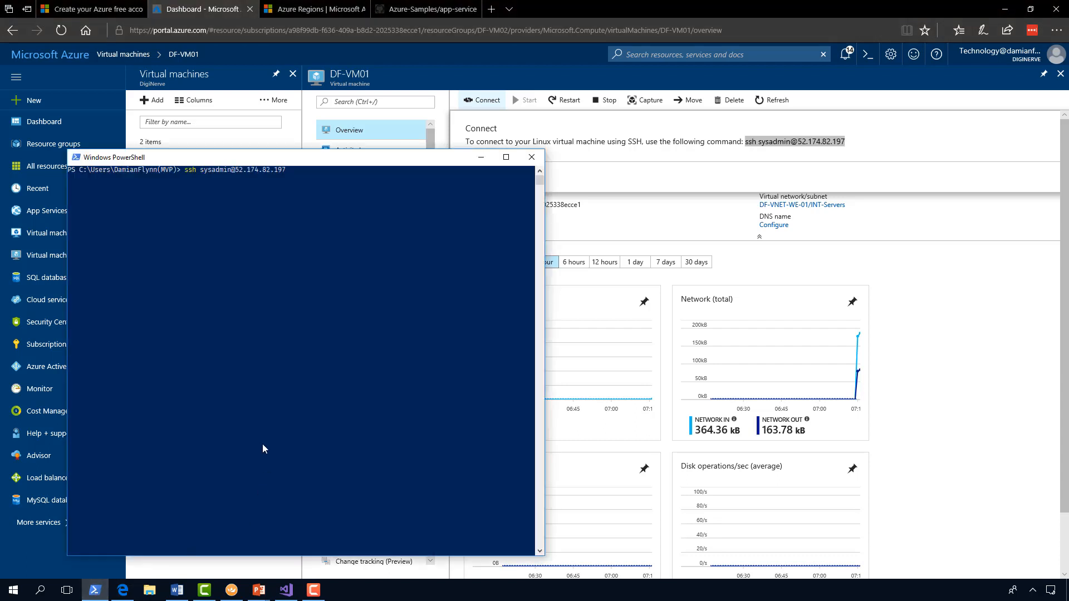
pyautogui.write('y')
pyautogui.press('Return')
pyautogui.write("yes' or 'no': yes")
pyautogui.press('Return')
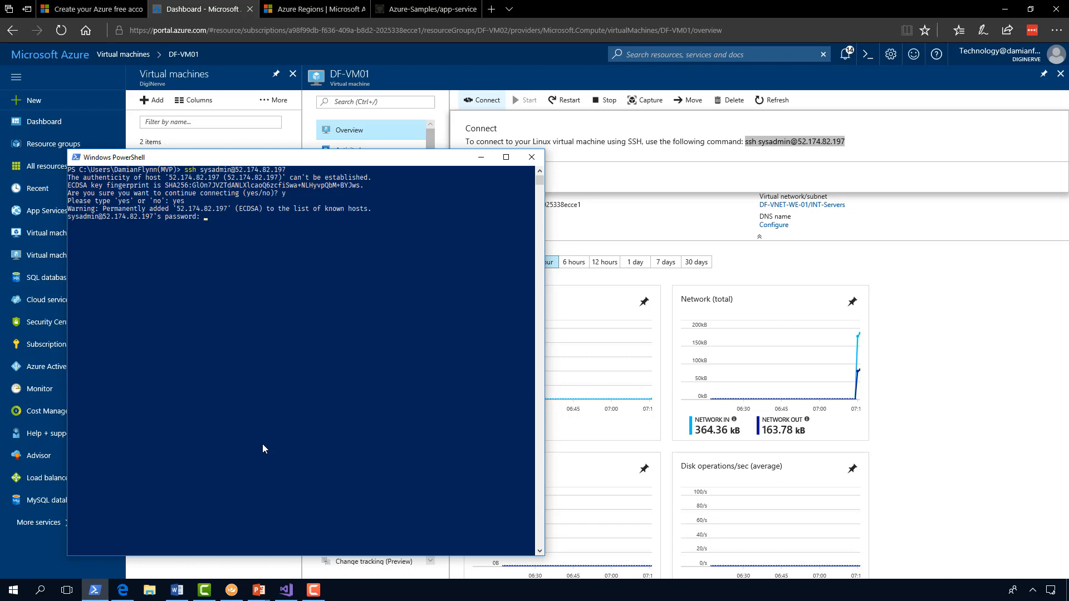
pyautogui.press('Return')
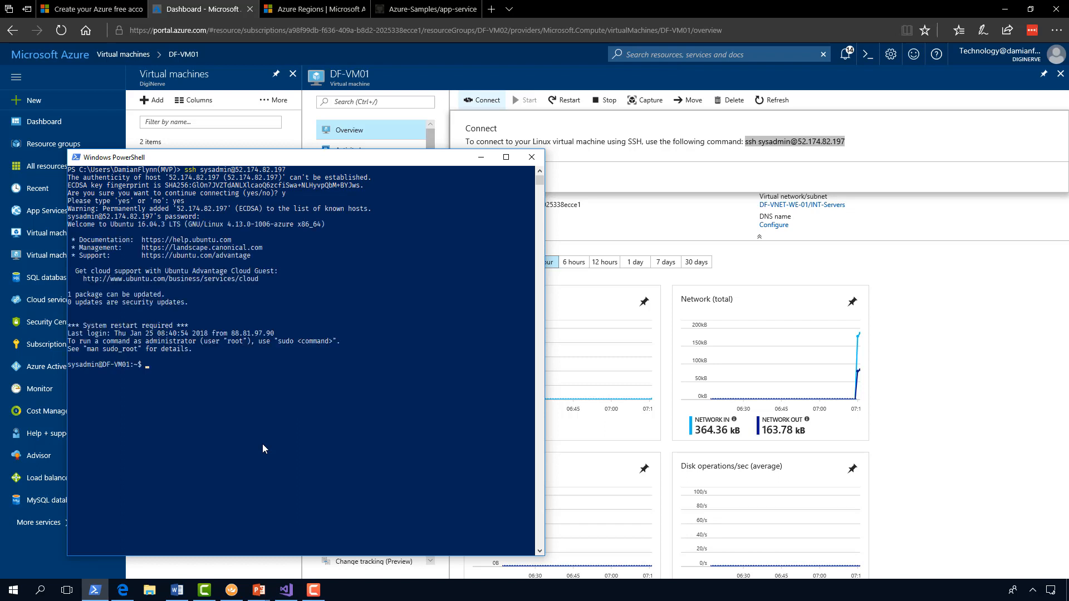
# - Examine the Linux machine's running processes with ps, ps -awux and top, and minimize the PowerShell window
pyautogui.write('ps')
pyautogui.press('Return')
pyautogui.write('ps -awux')
pyautogui.press('Return')
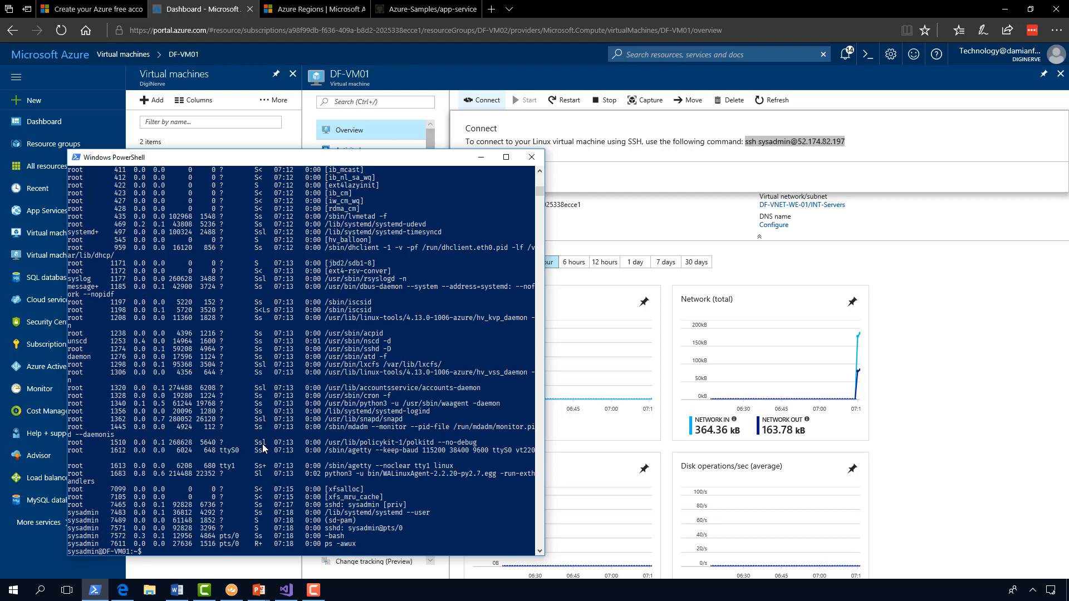
pyautogui.write('top')
pyautogui.press('Return')
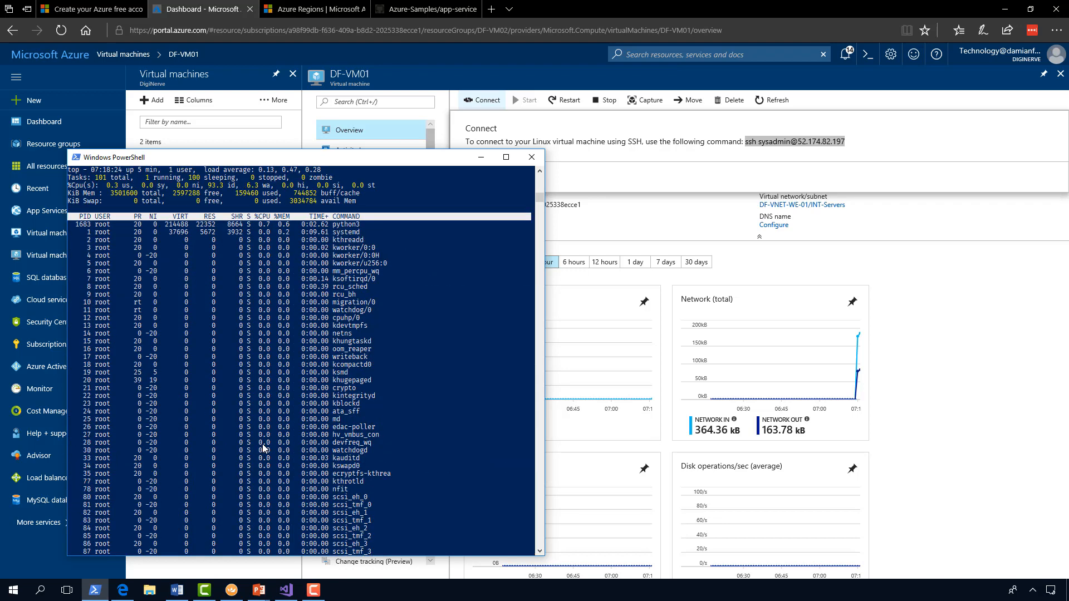
pyautogui.press('q')
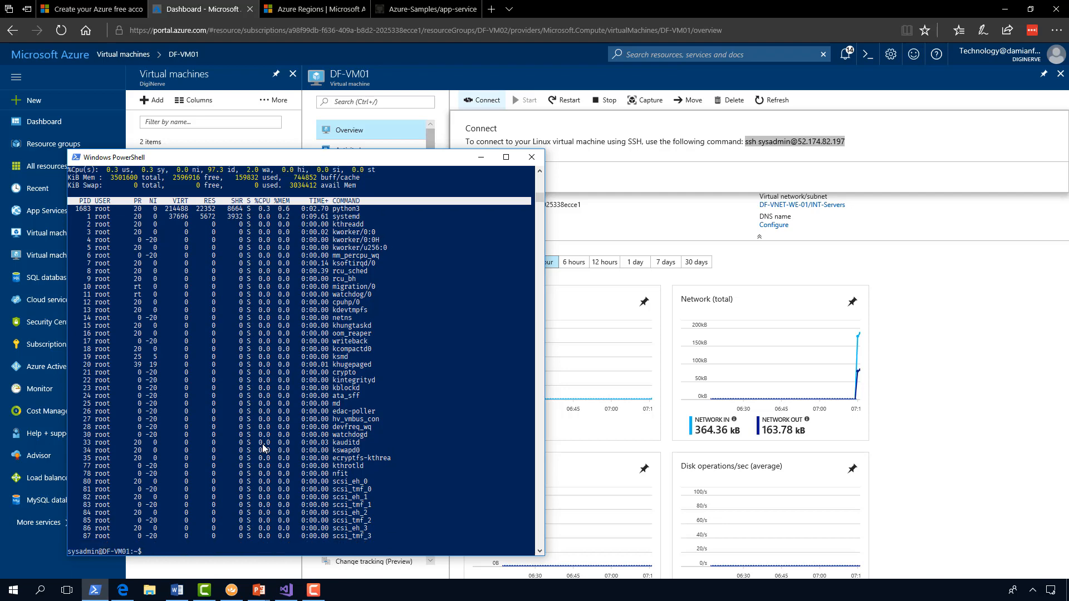
pyautogui.click(480, 158)
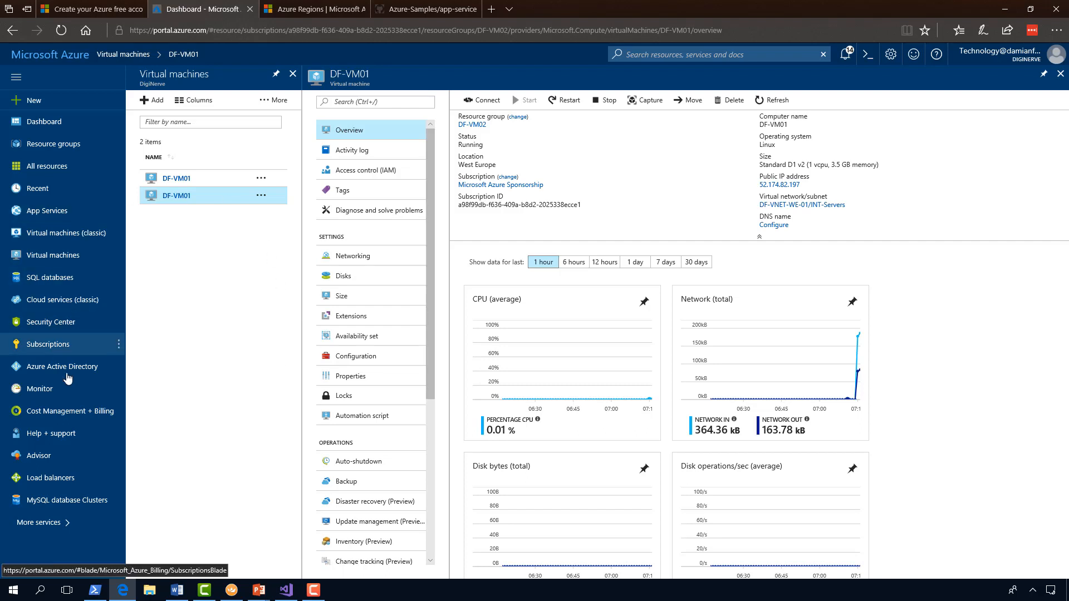
# - Browse the full list of Azure services and open resource group DF-VM01 from its Windows virtual machine in the virtual machines list
pyautogui.click(52, 525)
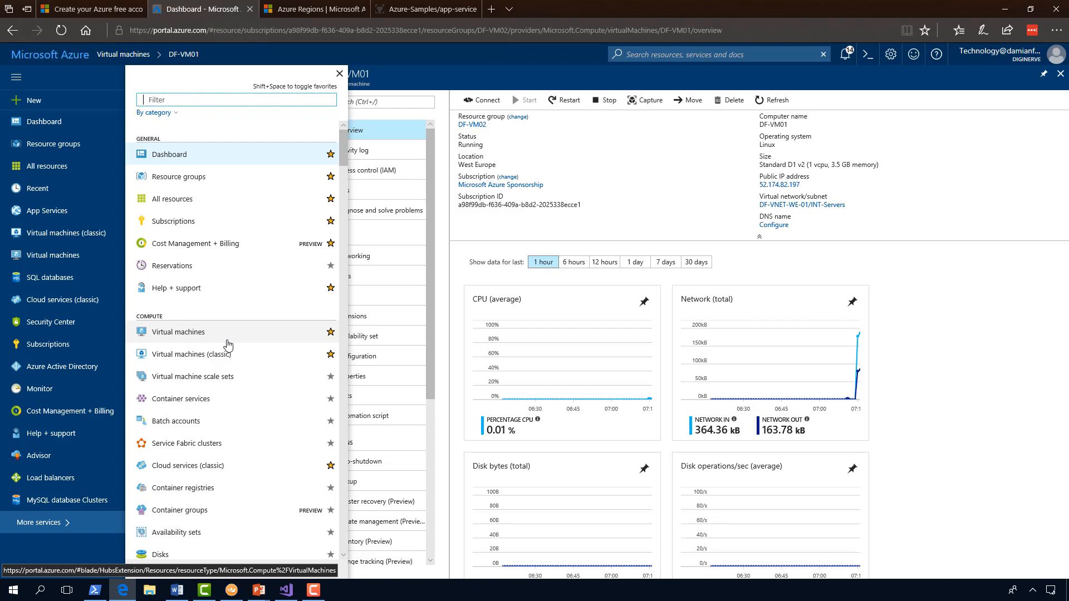
pyautogui.click(227, 336)
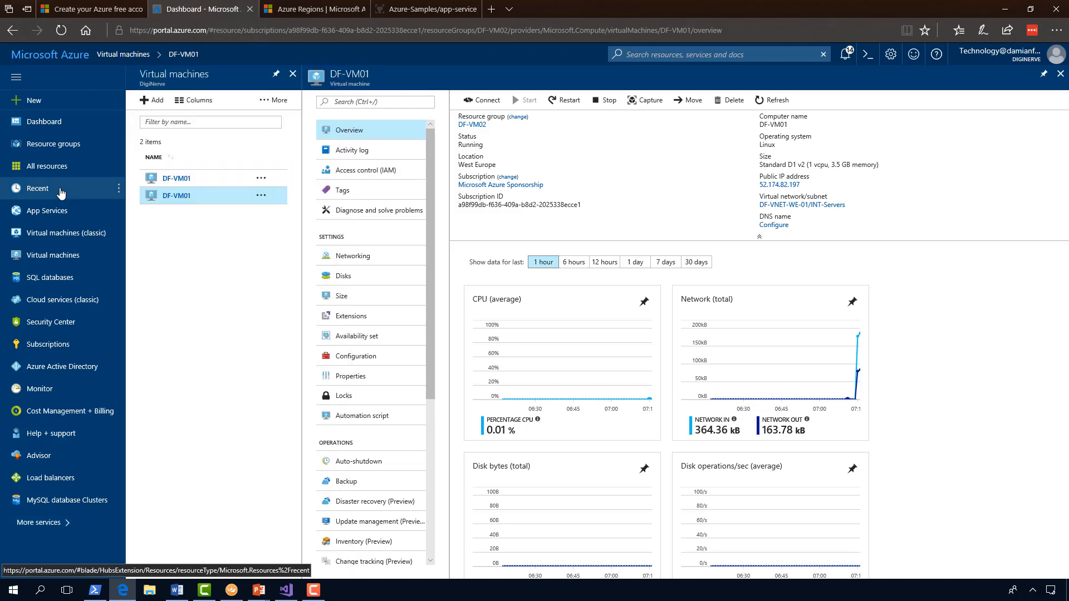
pyautogui.click(46, 256)
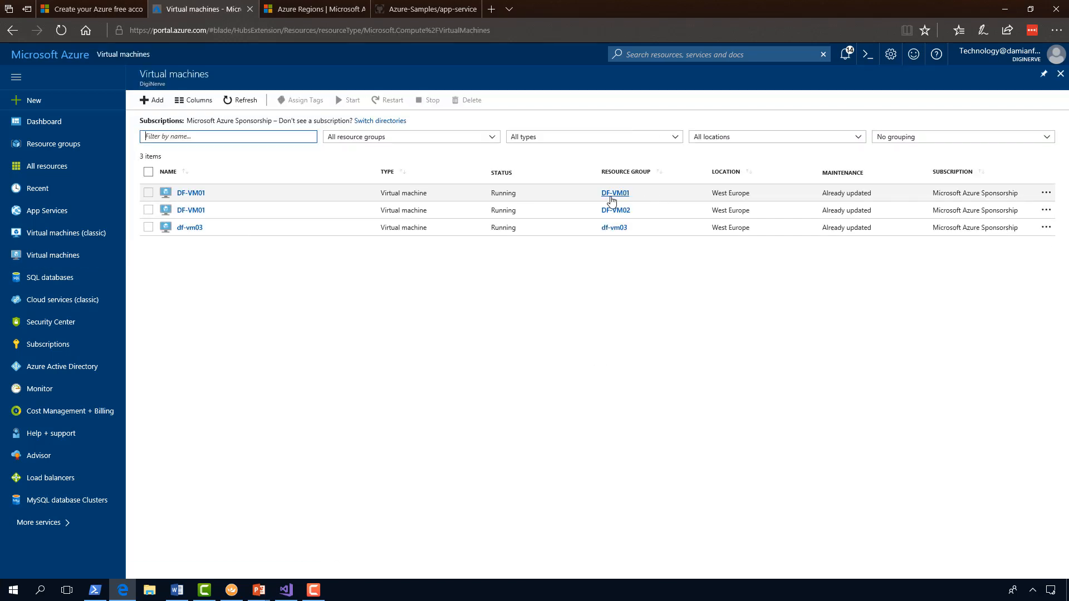
pyautogui.click(201, 199)
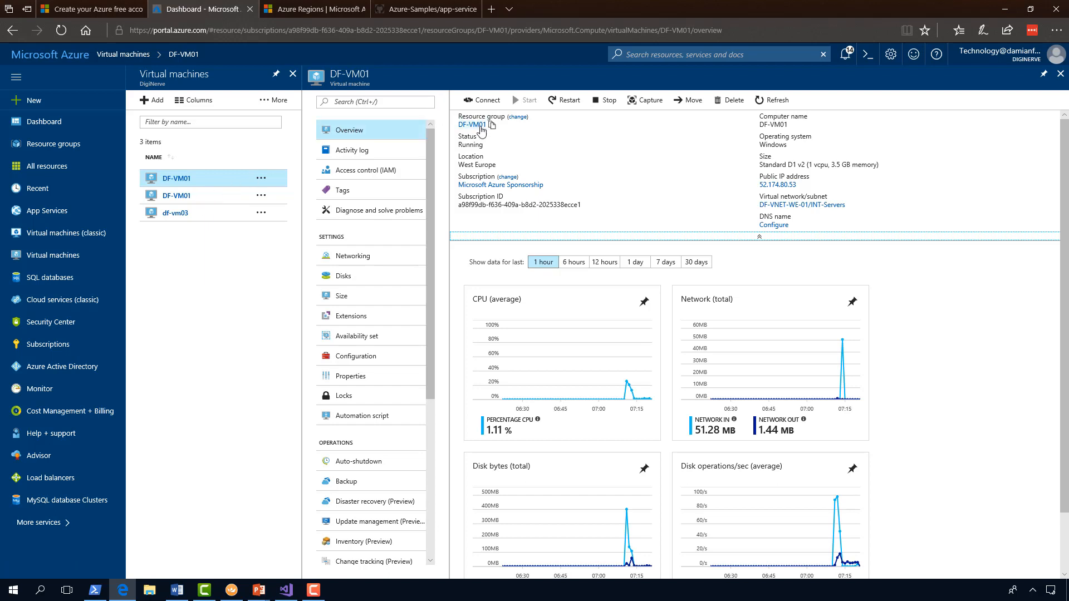
pyautogui.click(476, 128)
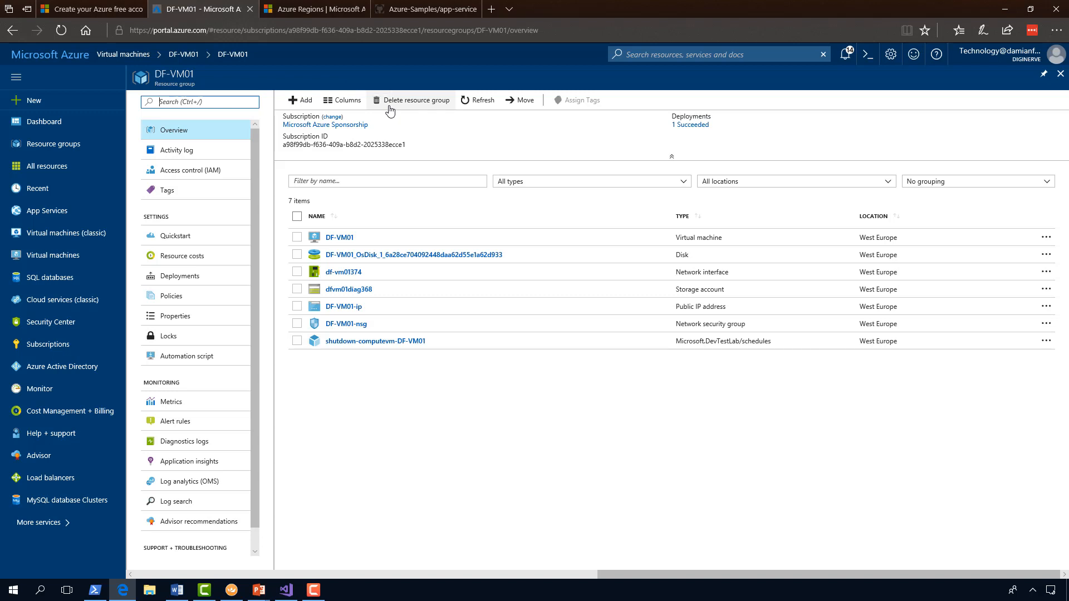
pyautogui.hotkey('alt', 'Tab')
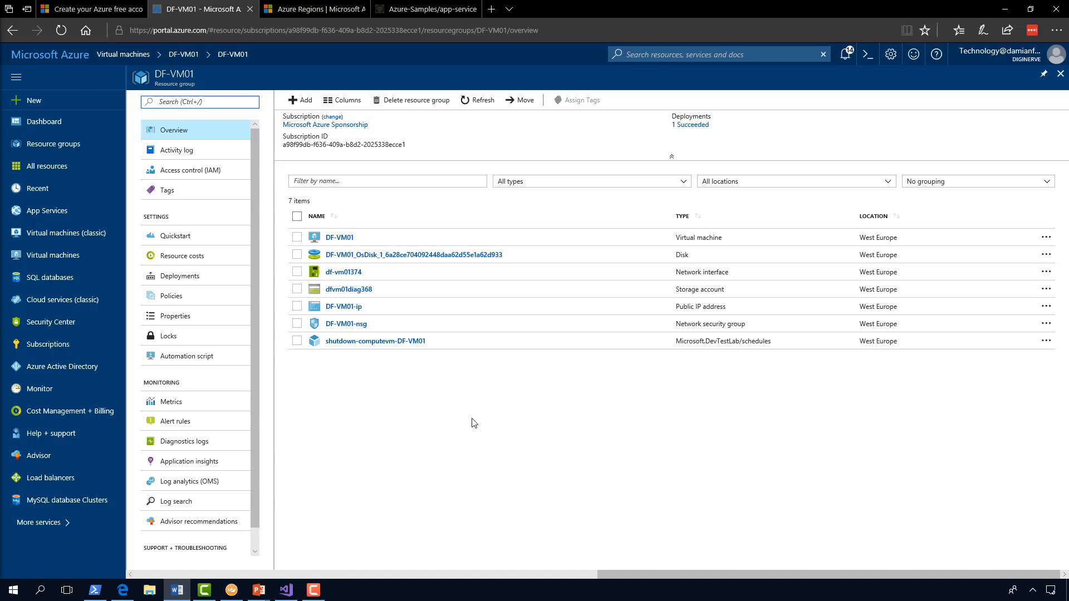
# - Open the automation script of resource group DF-VM01 and read through its Resource Manager template
pyautogui.click(186, 359)
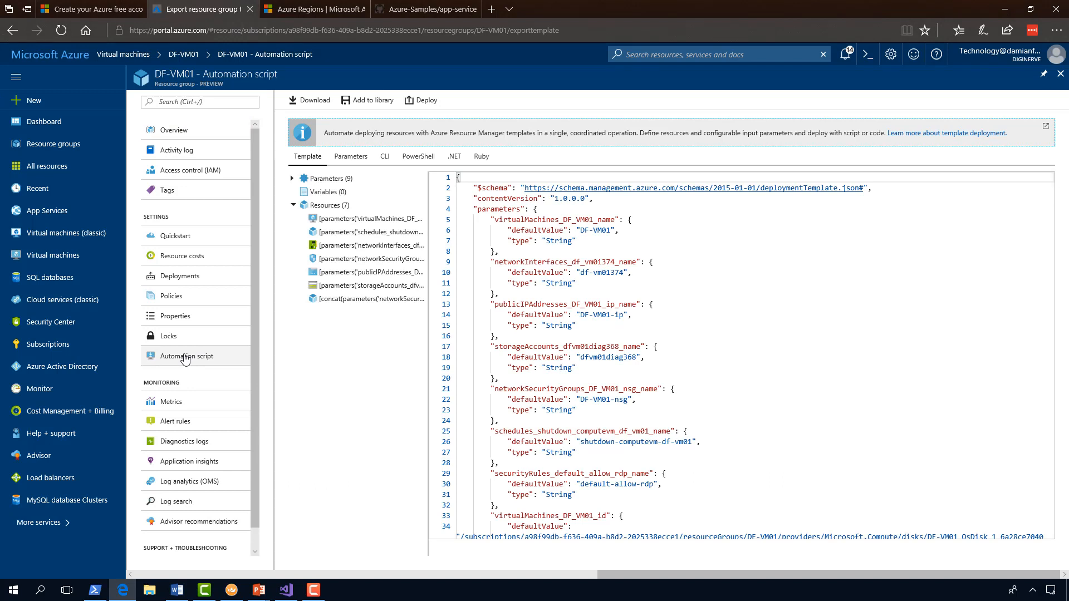
pyautogui.click(731, 377)
pyautogui.press('pagedown')
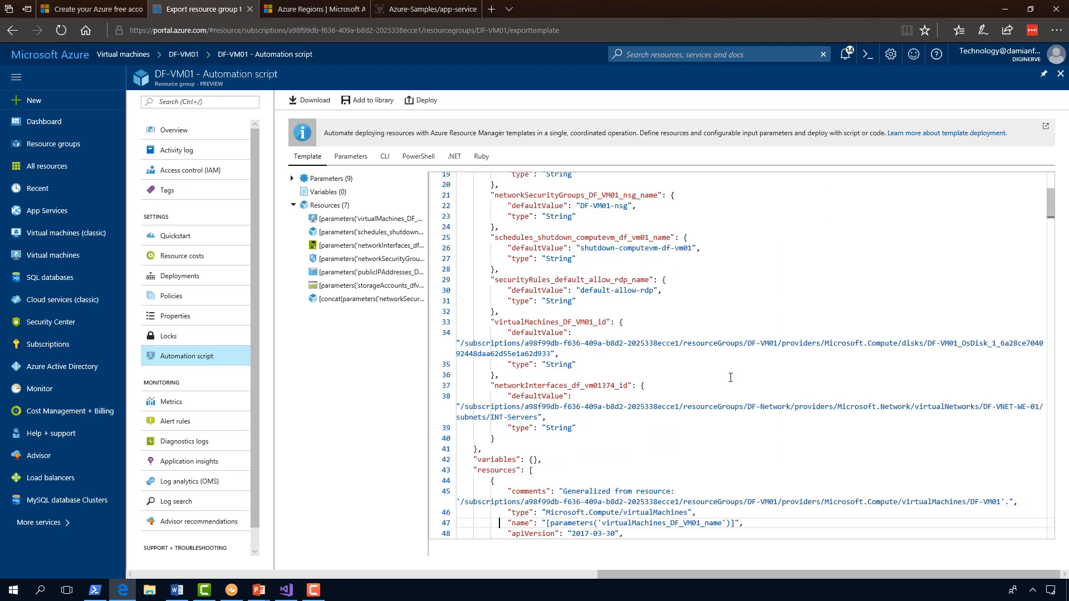
pyautogui.press('pagedown')
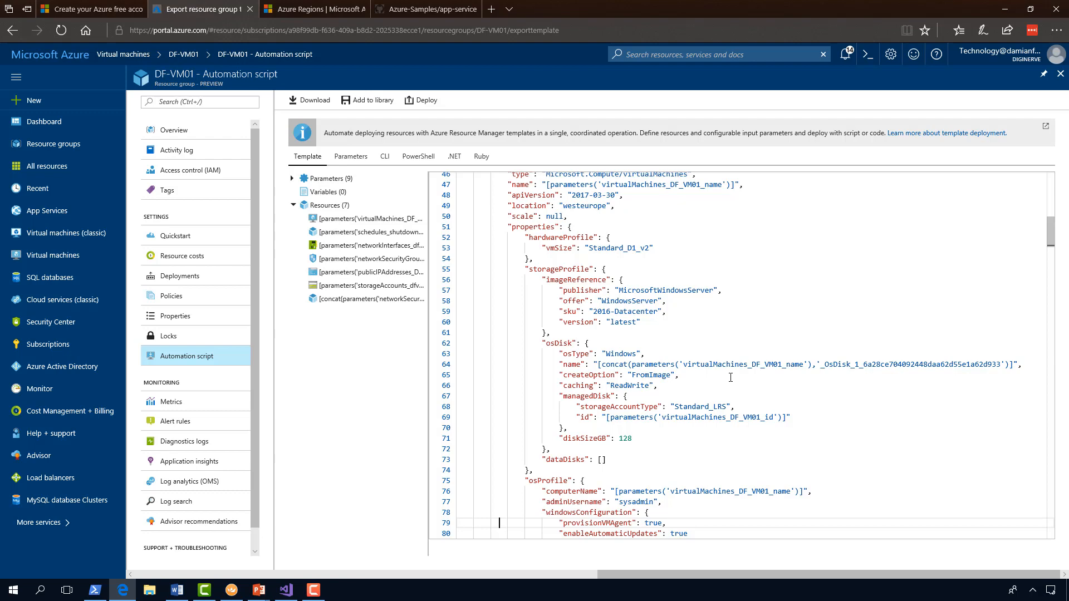
pyautogui.press('pagedown')
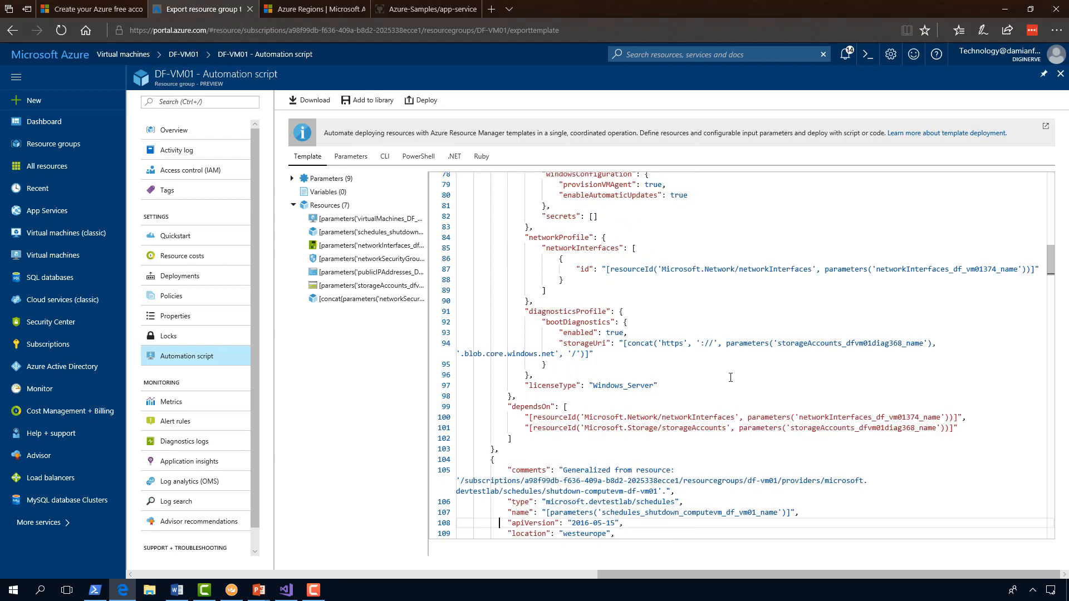
pyautogui.press('pagedown')
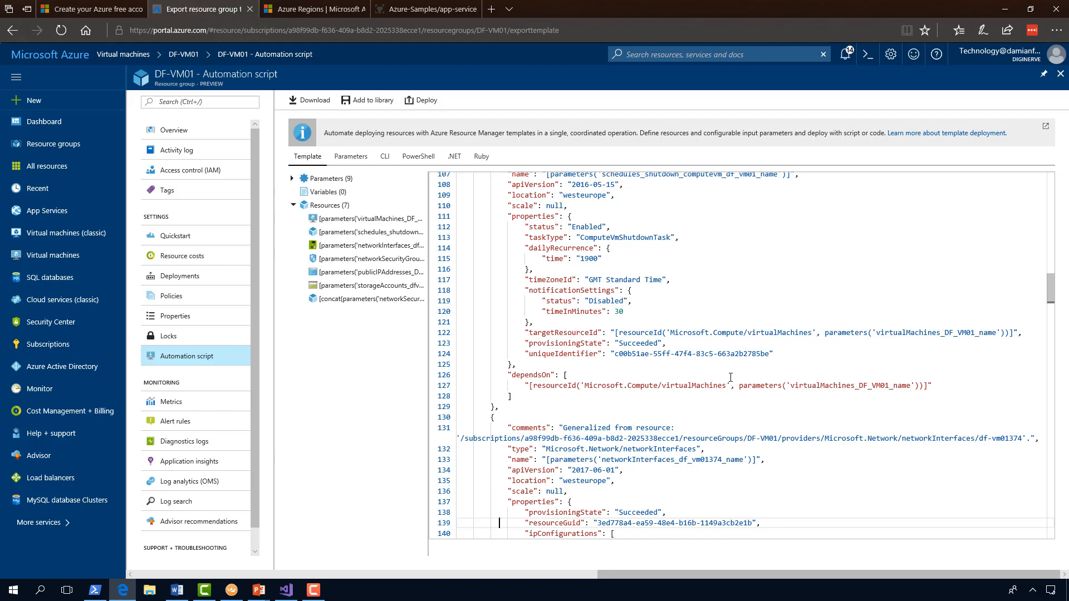
pyautogui.press('pagedown')
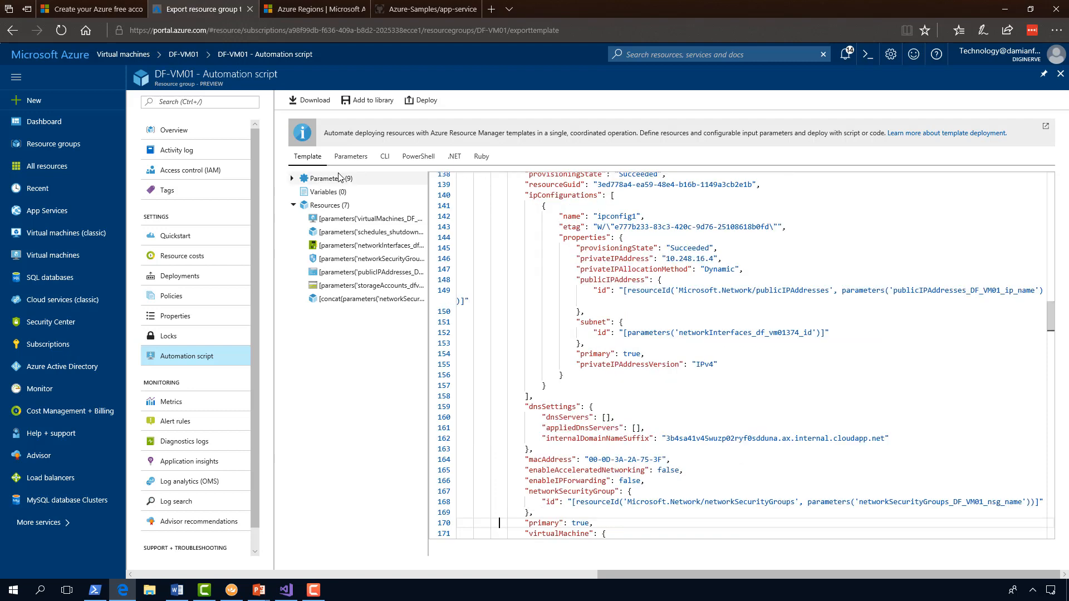
# - View the PowerShell version of the deployment script and read it through to its end
pyautogui.click(417, 159)
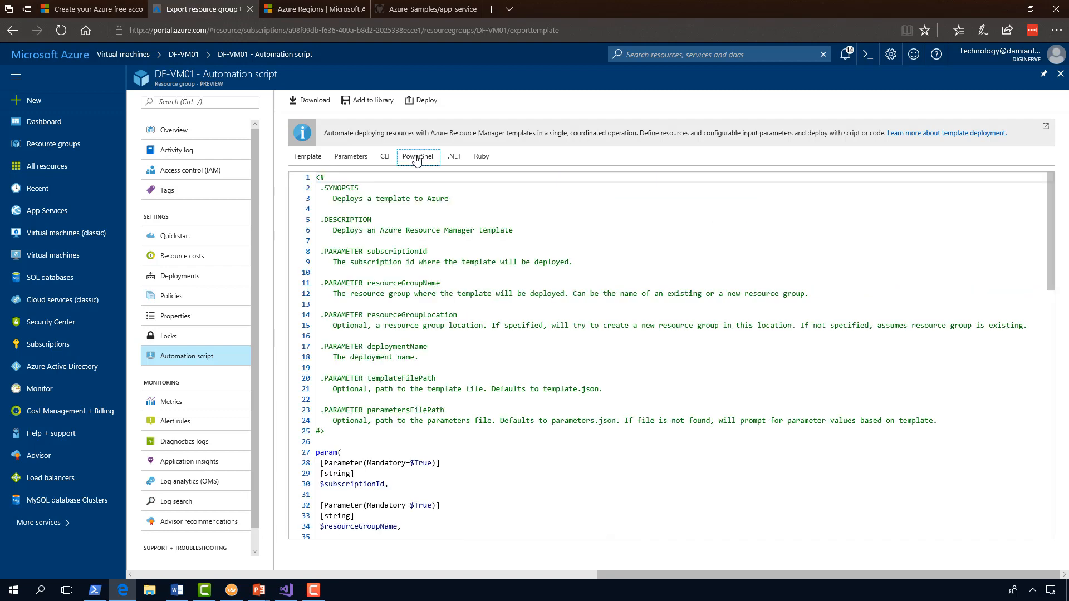
pyautogui.click(526, 304)
pyautogui.press('Down')
pyautogui.press('Down')
pyautogui.press('Down')
pyautogui.press('Down')
pyautogui.press('Down')
pyautogui.press('Down')
pyautogui.press('Down')
pyautogui.press('Down')
pyautogui.press('Down')
pyautogui.press('Down')
pyautogui.press('Down')
pyautogui.press('Down')
pyautogui.press('Down')
pyautogui.press('Down')
pyautogui.press('Down')
pyautogui.press('Down')
pyautogui.press('Down')
pyautogui.press('Down')
pyautogui.press('Down')
pyautogui.press('Down')
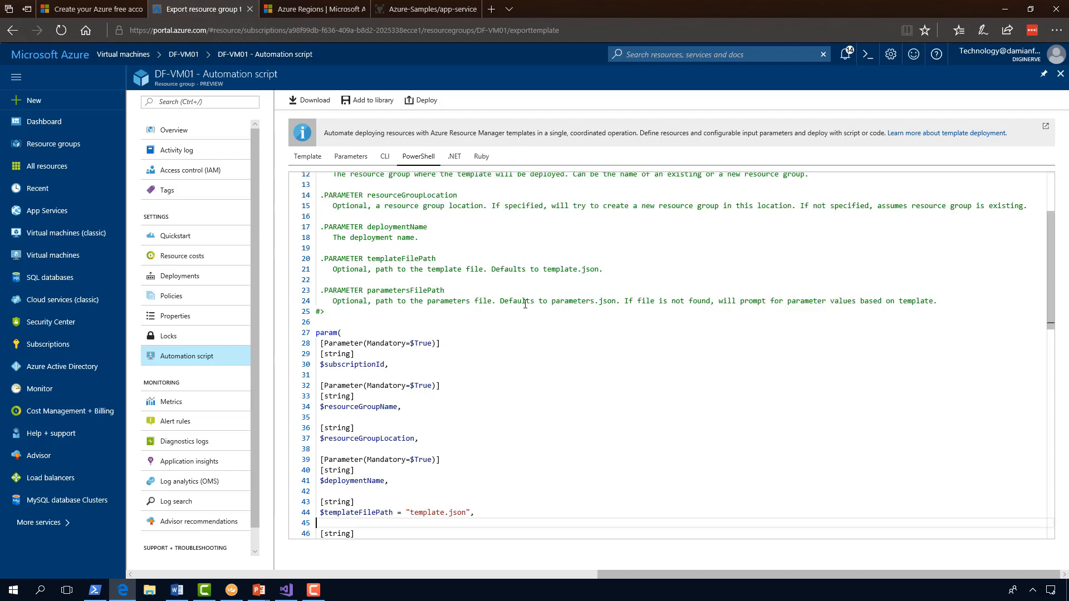
pyautogui.press('Down')
pyautogui.press('Down')
pyautogui.press('Down')
pyautogui.press('Down')
pyautogui.press('Down')
pyautogui.press('Down')
pyautogui.press('Down')
pyautogui.press('Down')
pyautogui.press('Down')
pyautogui.press('Down')
pyautogui.press('Down')
pyautogui.press('Down')
pyautogui.press('Down')
pyautogui.press('Down')
pyautogui.press('Down')
pyautogui.press('Down')
pyautogui.press('Down')
pyautogui.press('Down')
pyautogui.press('Down')
pyautogui.press('Down')
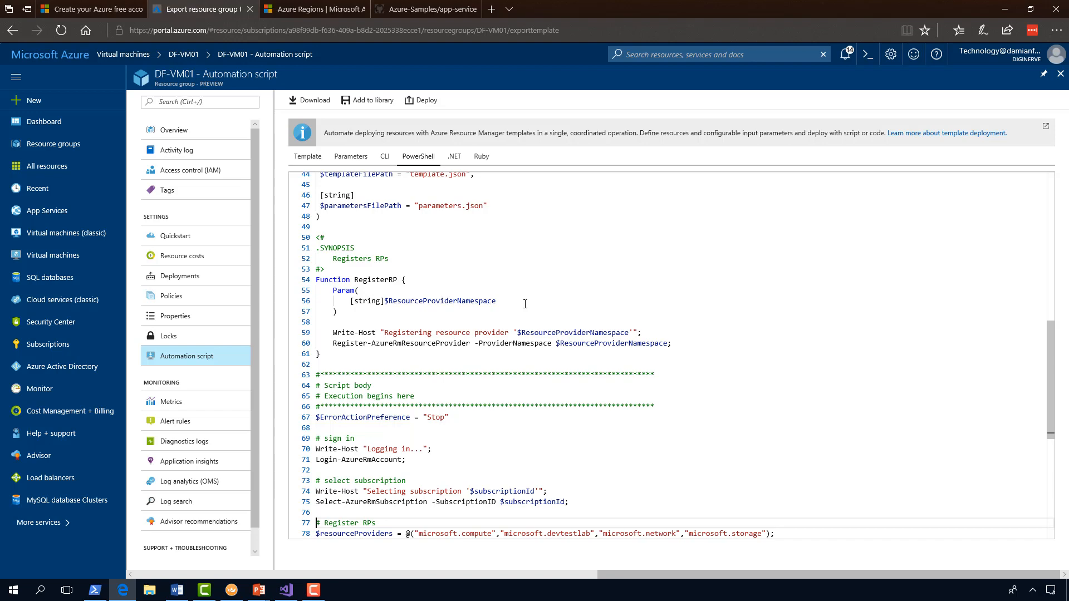
pyautogui.hotkey('ctrl', 'End')
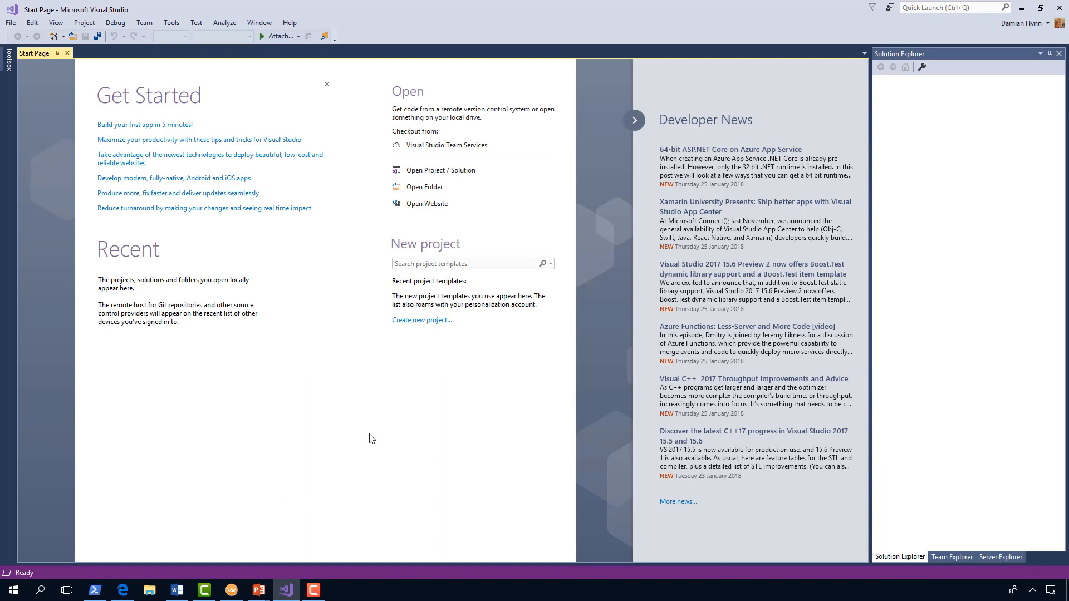
# - Start a new Visual C# web project from the ASP.NET Web Application (.NET Framework) template
pyautogui.click(11, 24)
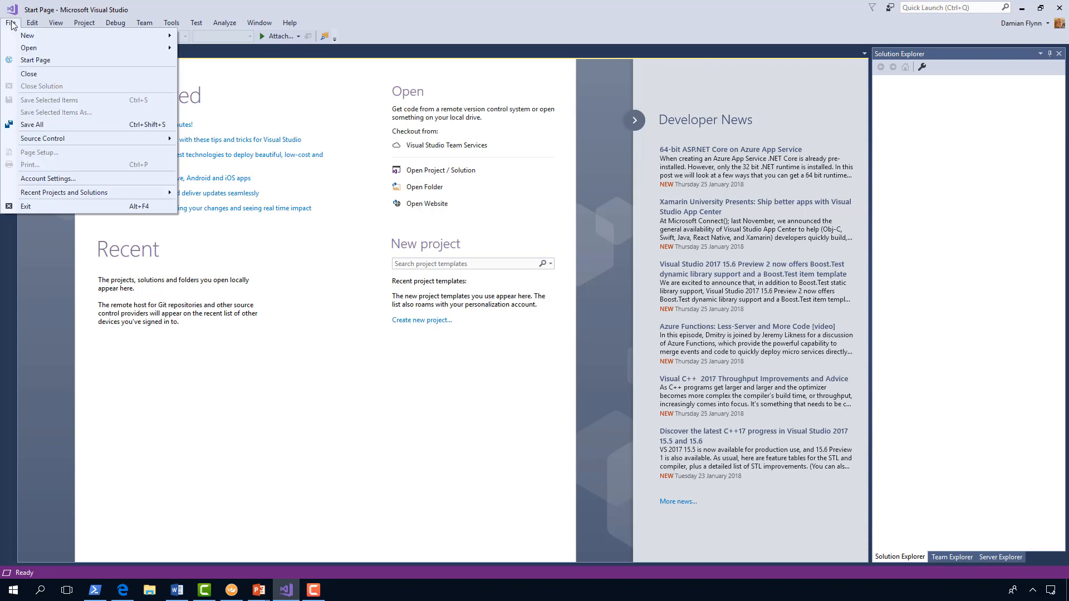
pyautogui.moveTo(19, 35)
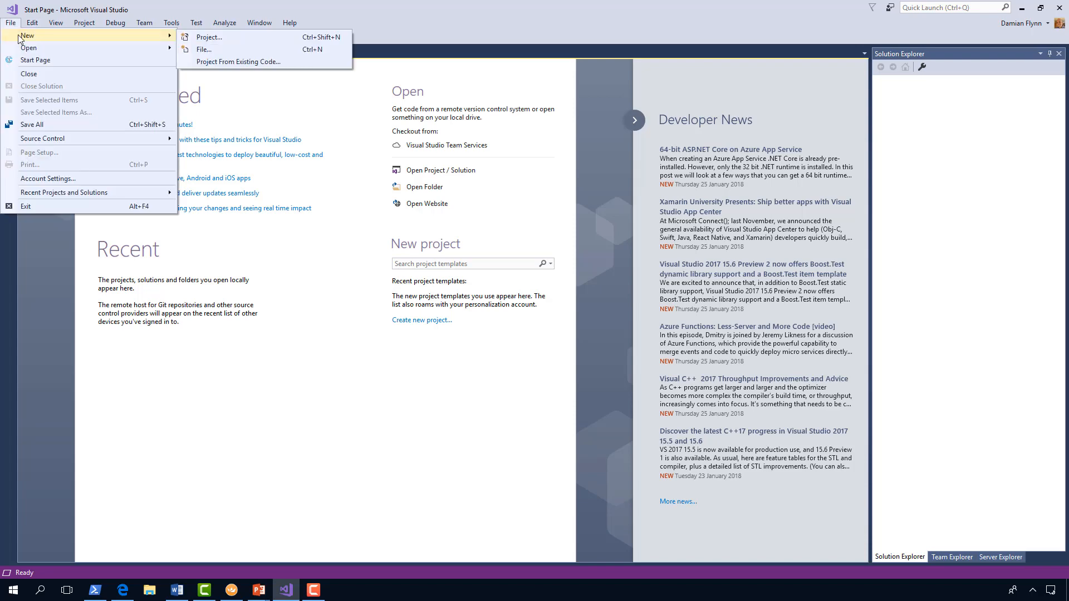
pyautogui.click(237, 34)
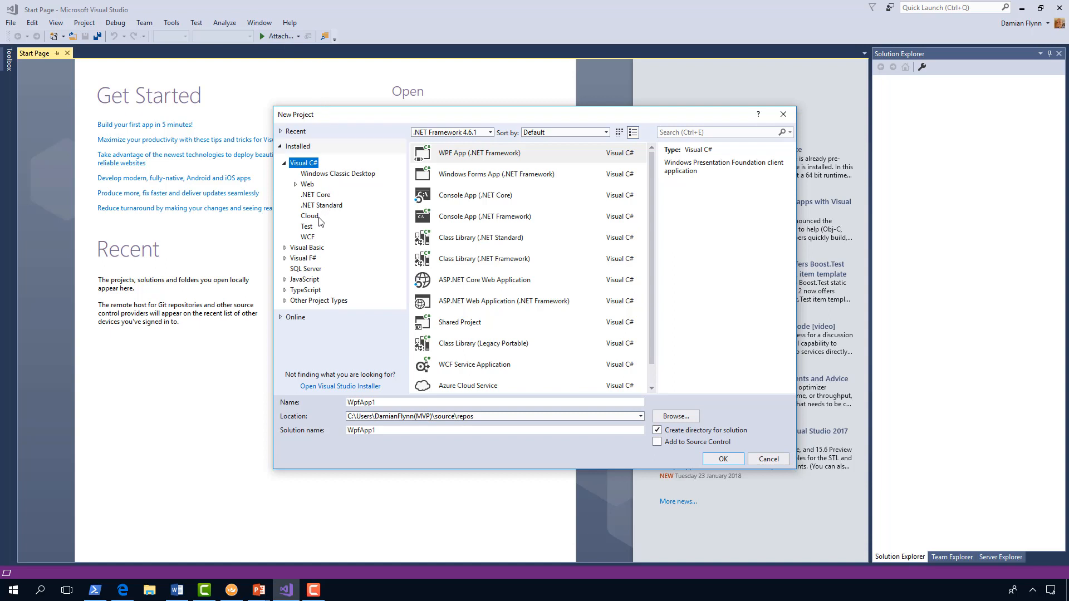
pyautogui.click(309, 185)
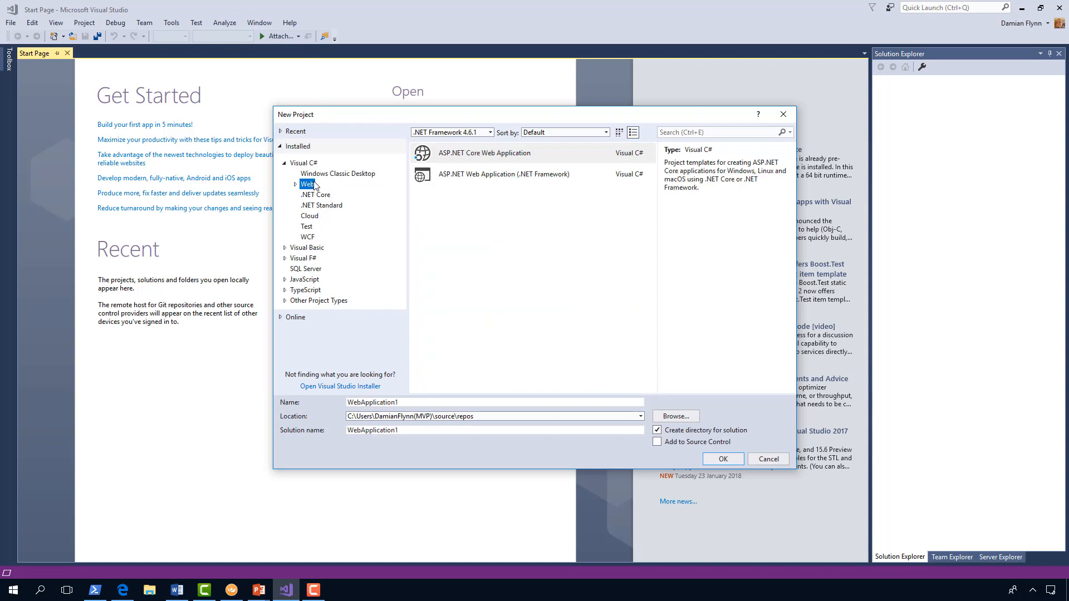
pyautogui.click(483, 177)
pyautogui.click(724, 460)
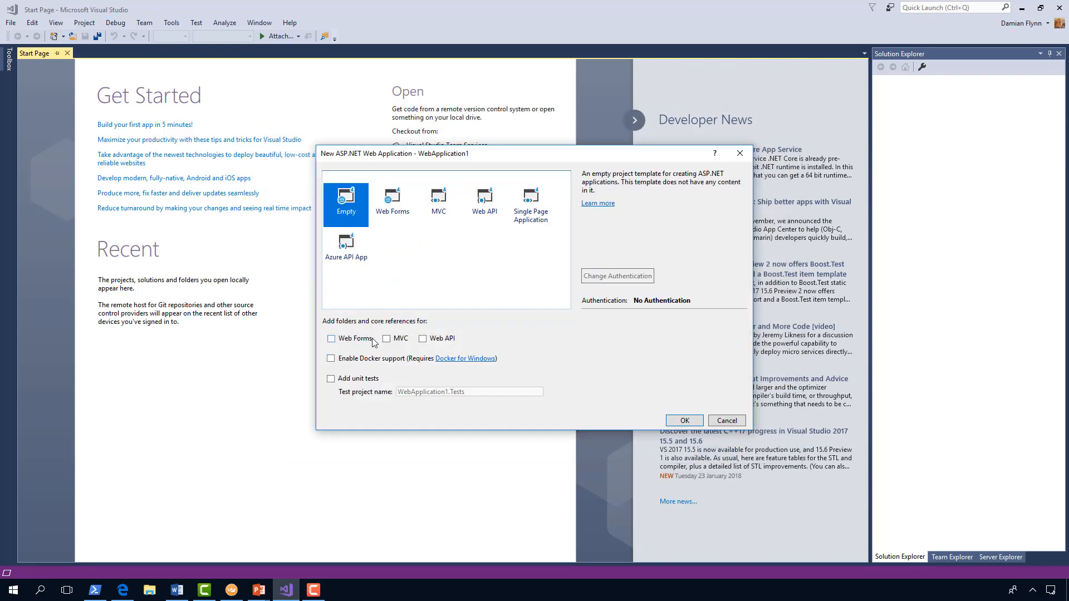
# - Choose the MVC template without authentication and create the WebApplication1 project
pyautogui.click(391, 342)
pyautogui.click(439, 214)
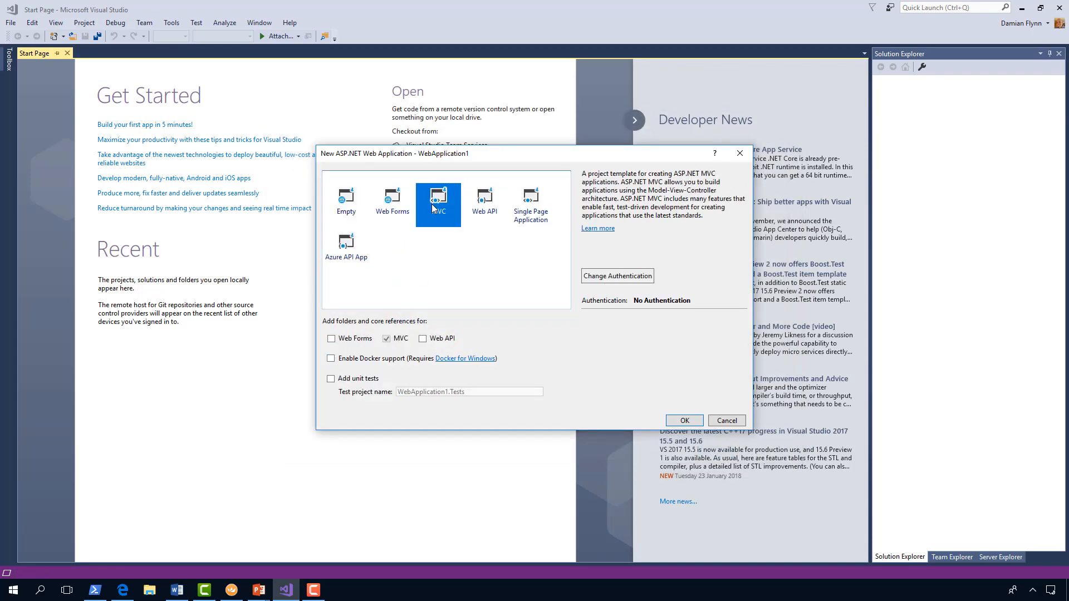
pyautogui.click(680, 422)
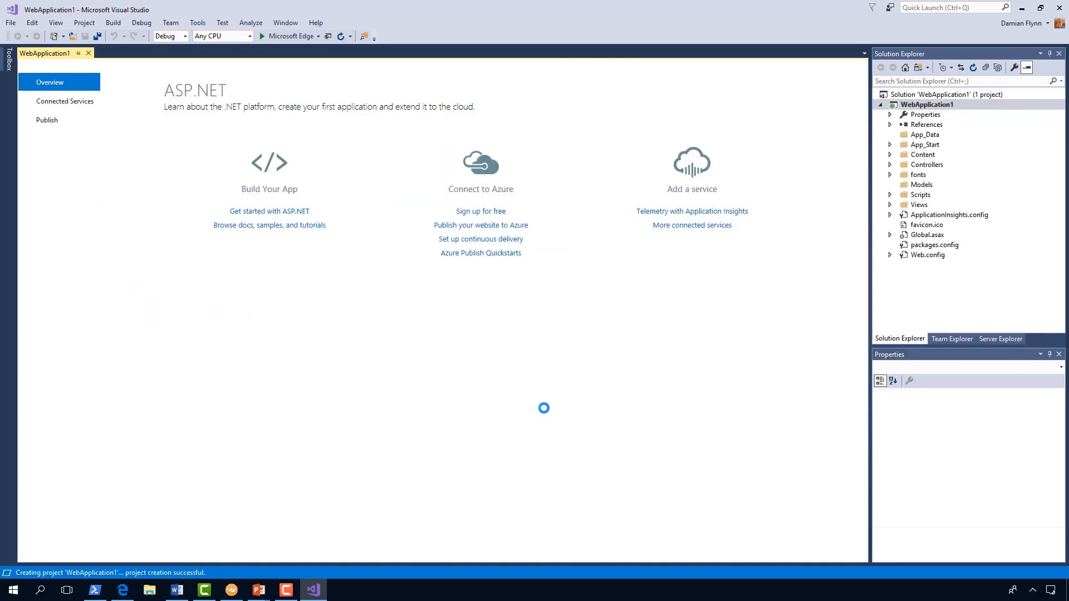
# - Run the web application locally and check its About and Home pages in the browser
pyautogui.press('F5')
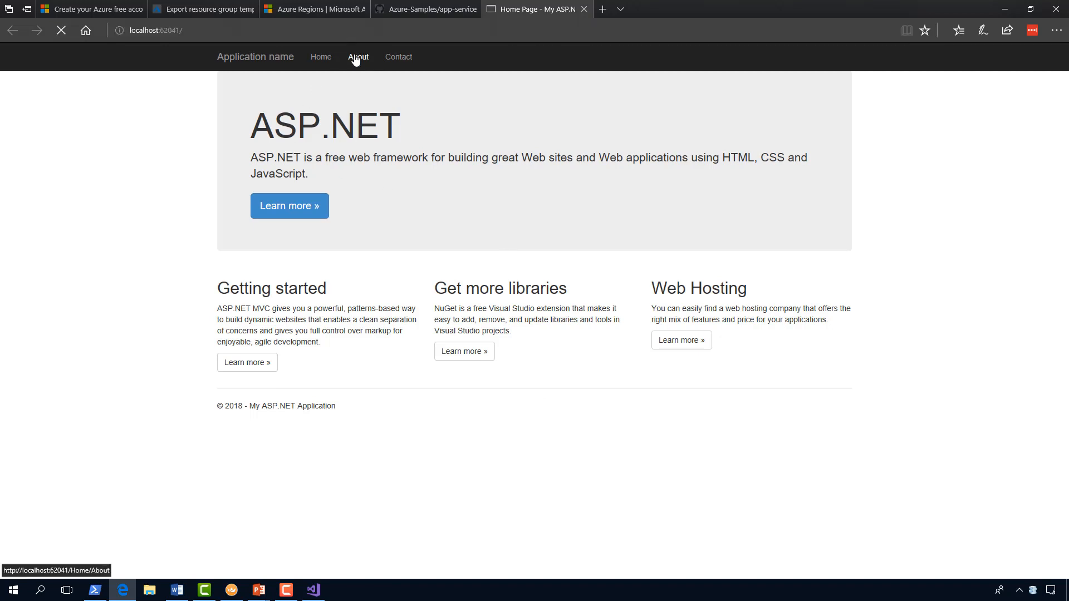
pyautogui.click(357, 58)
pyautogui.click(317, 58)
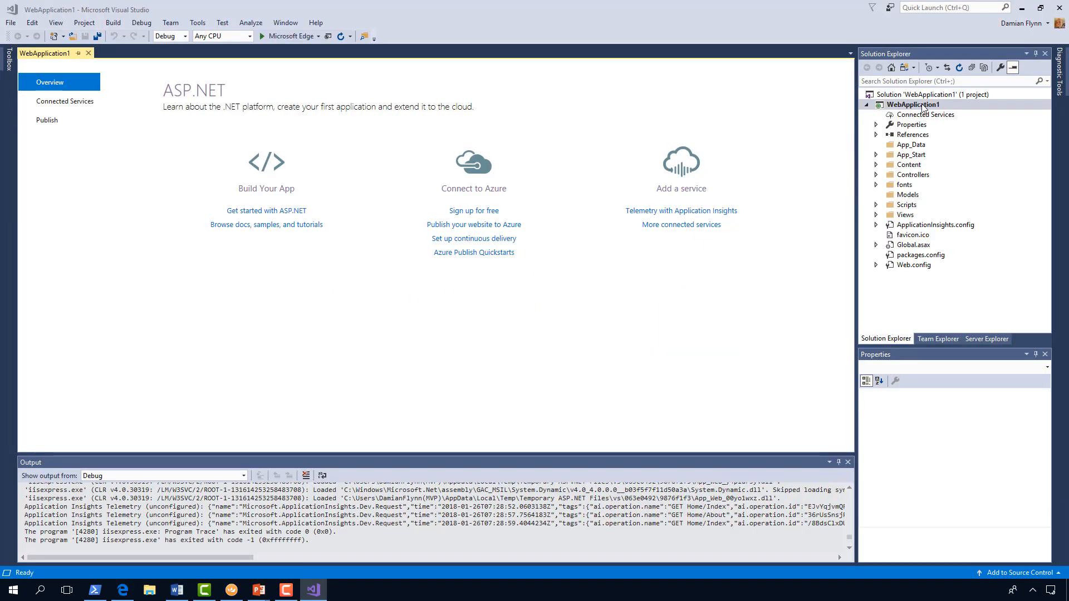
# - Start publishing the WebApplication1 project to a new Microsoft Azure App Service
pyautogui.click(905, 106)
pyautogui.rightClick(899, 103)
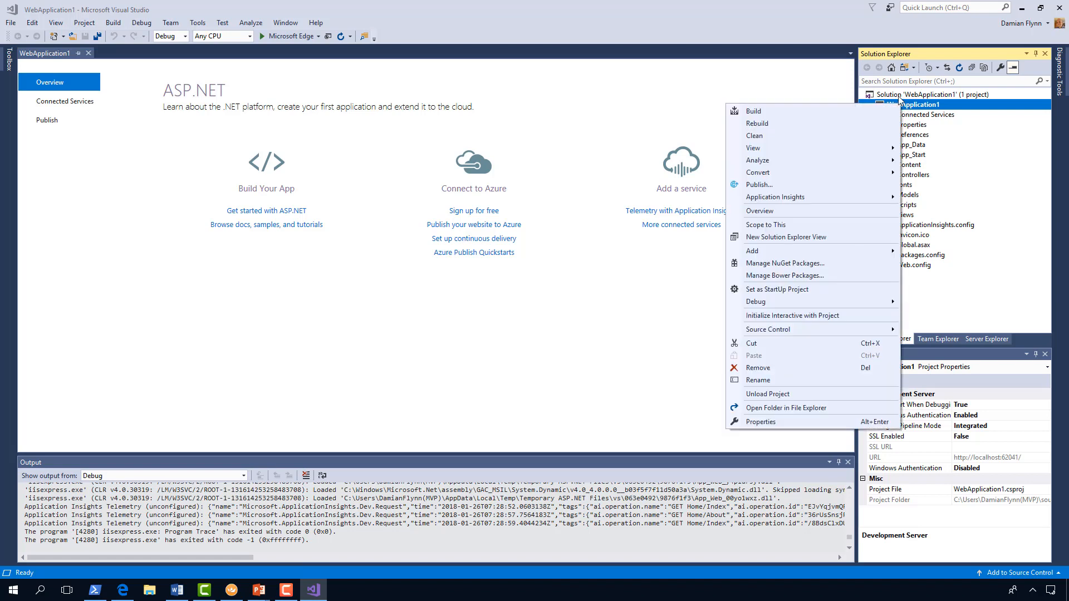
pyautogui.click(770, 188)
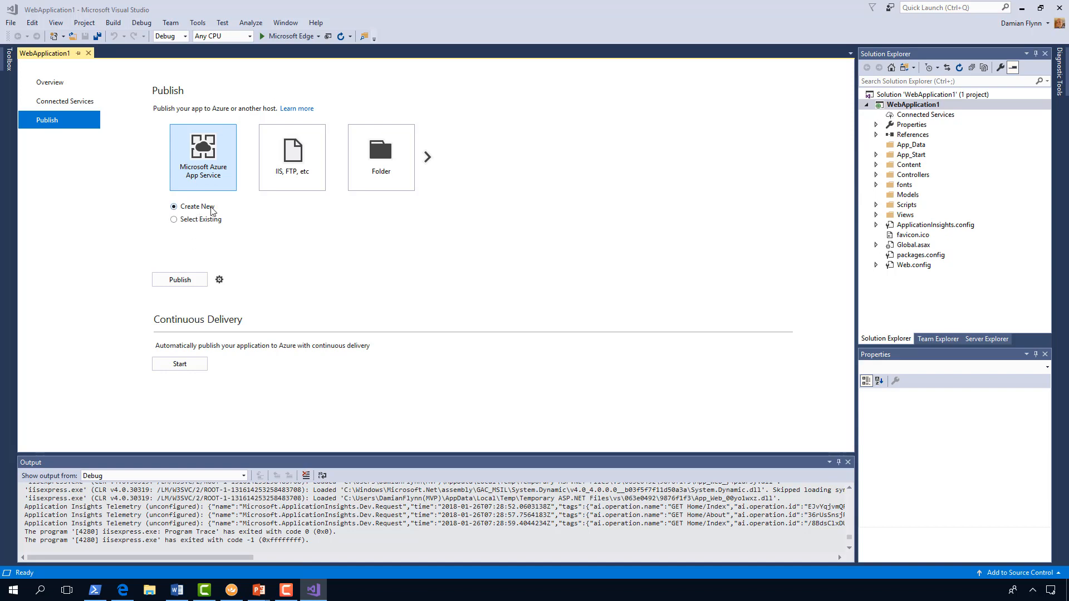
pyautogui.click(178, 283)
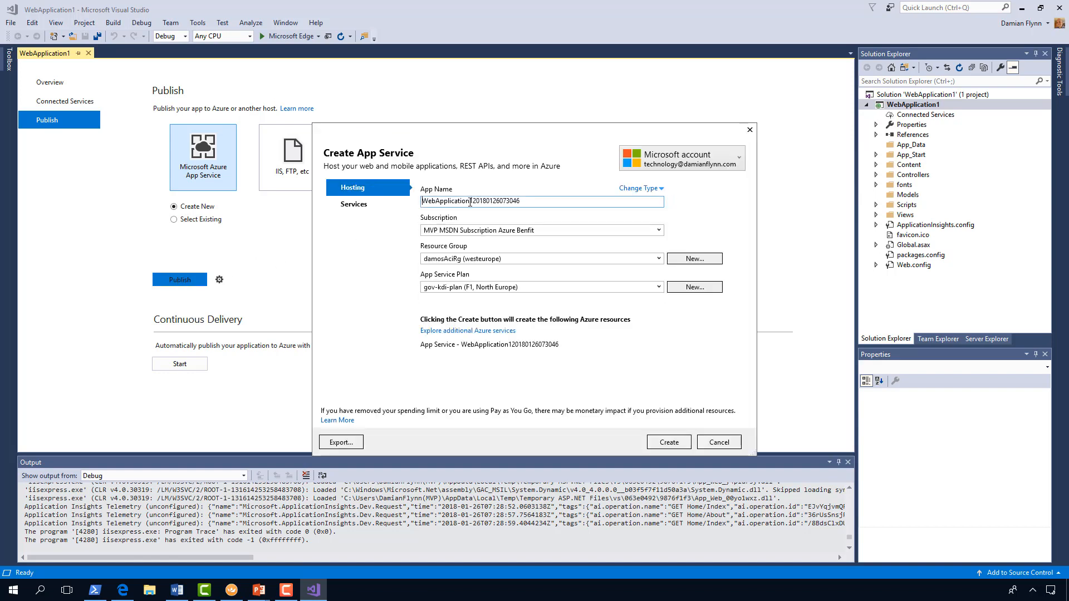
# - Name the app service df-WebApplication and set its subscription to Microsoft Azure Sponsorship
pyautogui.moveTo(470, 202); pyautogui.dragTo(605, 213)
pyautogui.press('BackSpace')
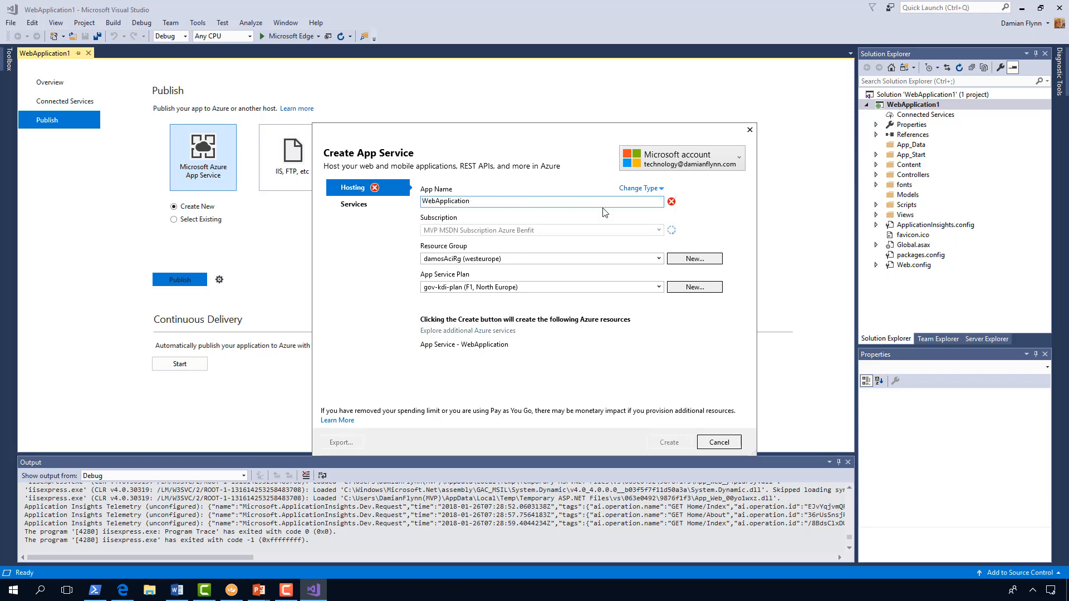
pyautogui.press('Home')
pyautogui.write('df-')
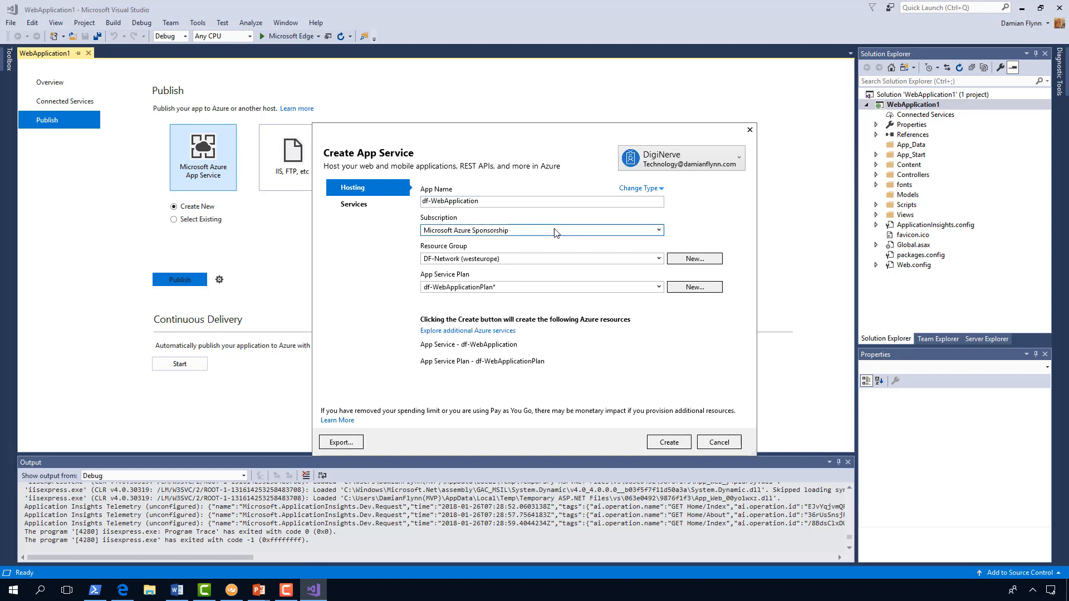
# - Add a new resource group named df-WebApp01 and create the app service with the df-WebApplicationPlan service plan
pyautogui.click(695, 259)
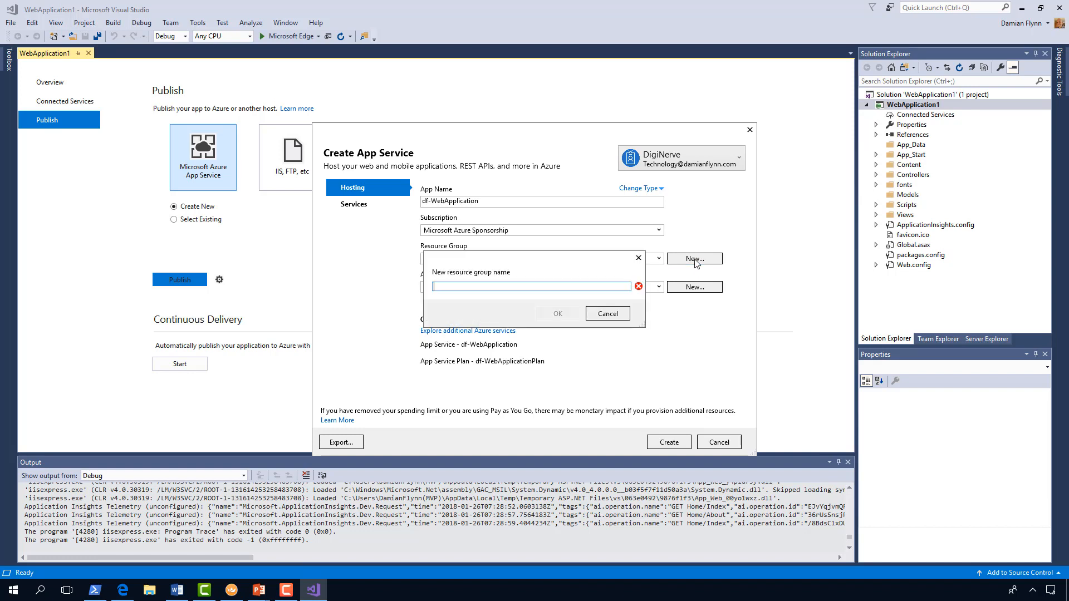
pyautogui.write('df-WebApp01')
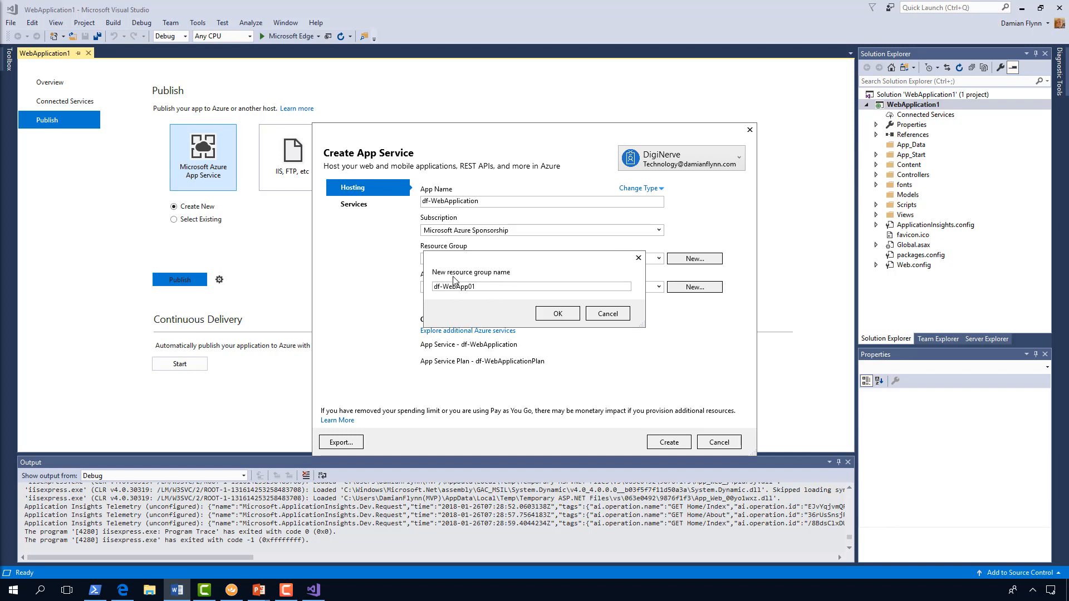
pyautogui.click(565, 312)
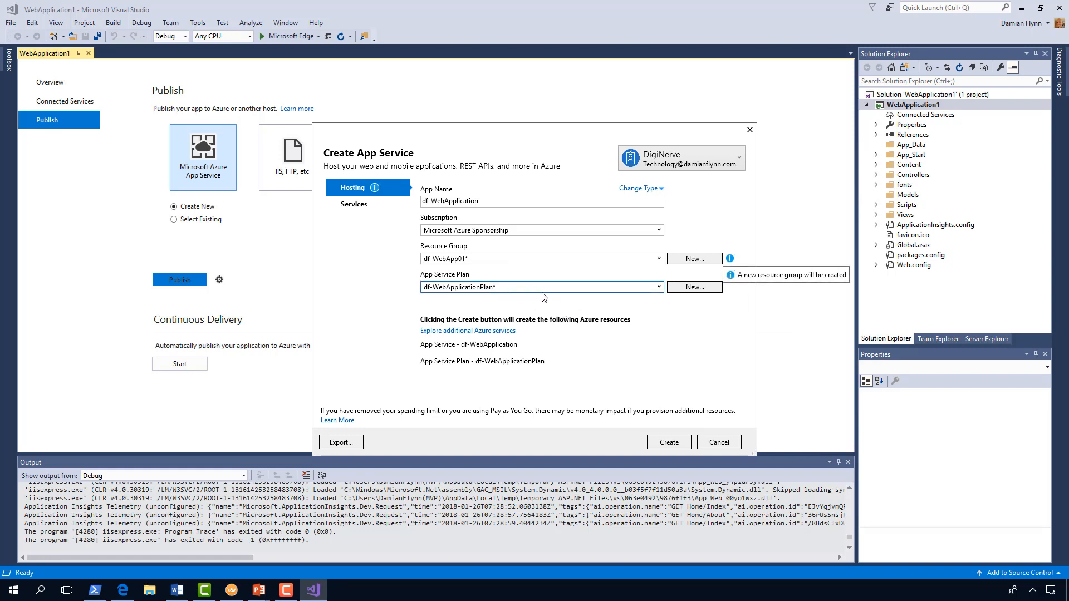
pyautogui.click(670, 444)
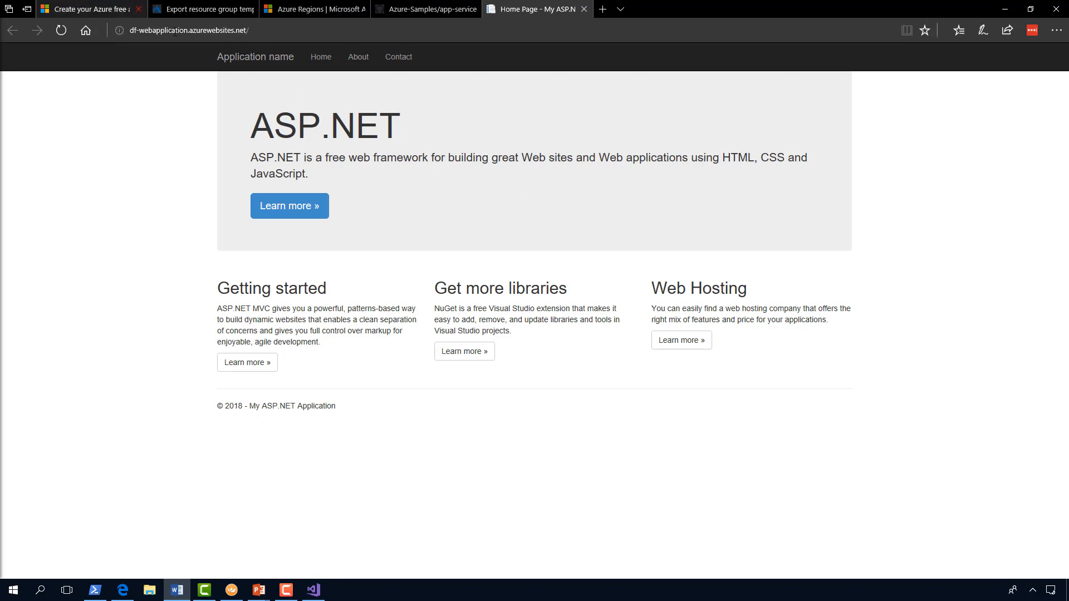
# - Check the published site's address, switch to the Azure portal and open the df-WebApplication app service in resource group df-WebApp01
pyautogui.click(195, 35)
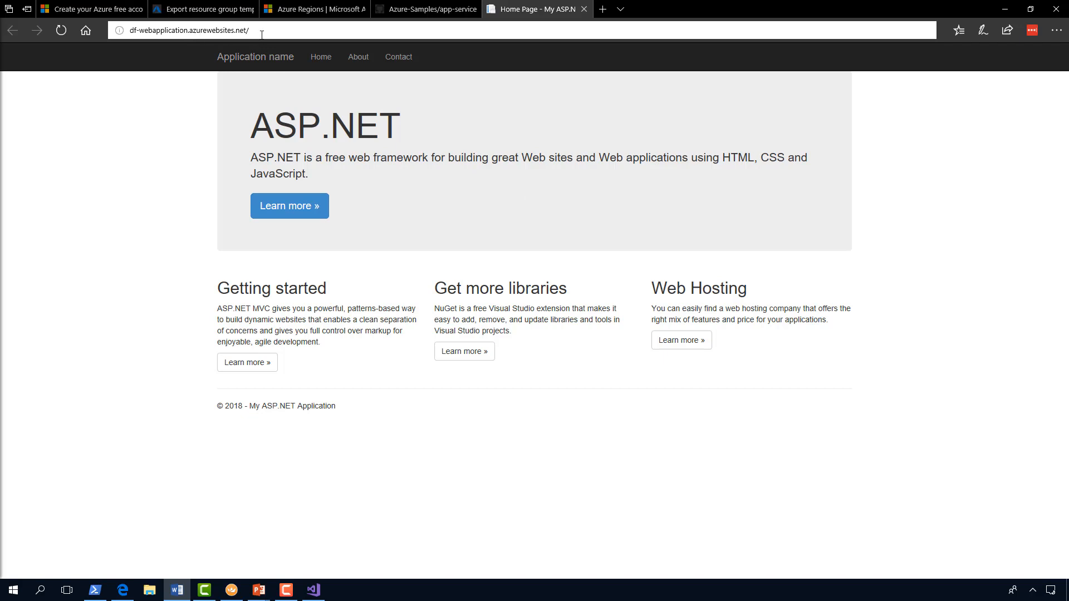
pyautogui.click(199, 11)
pyautogui.click(180, 101)
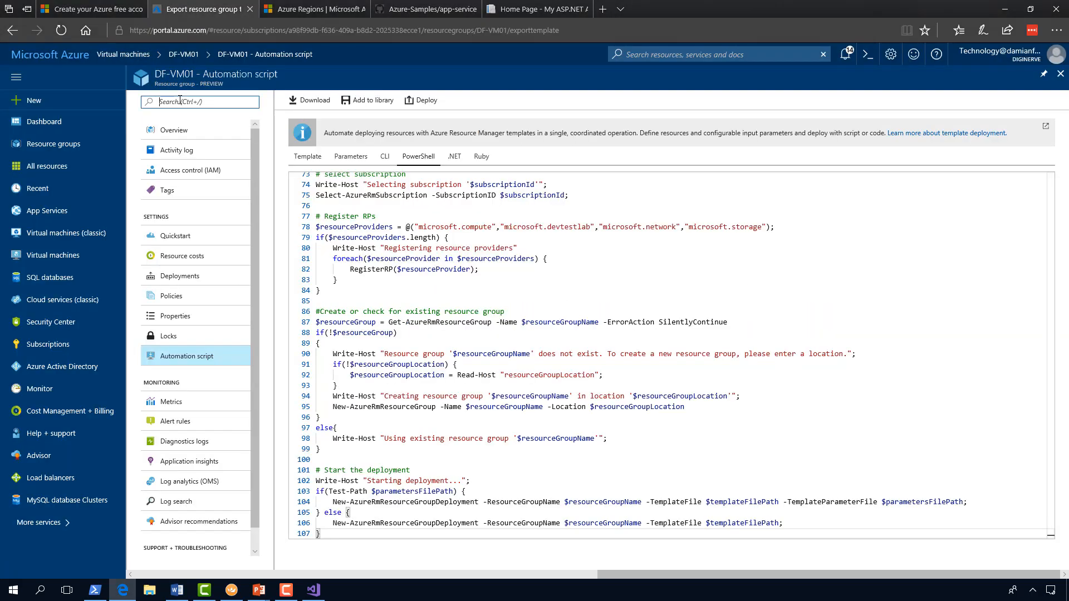
pyautogui.click(46, 144)
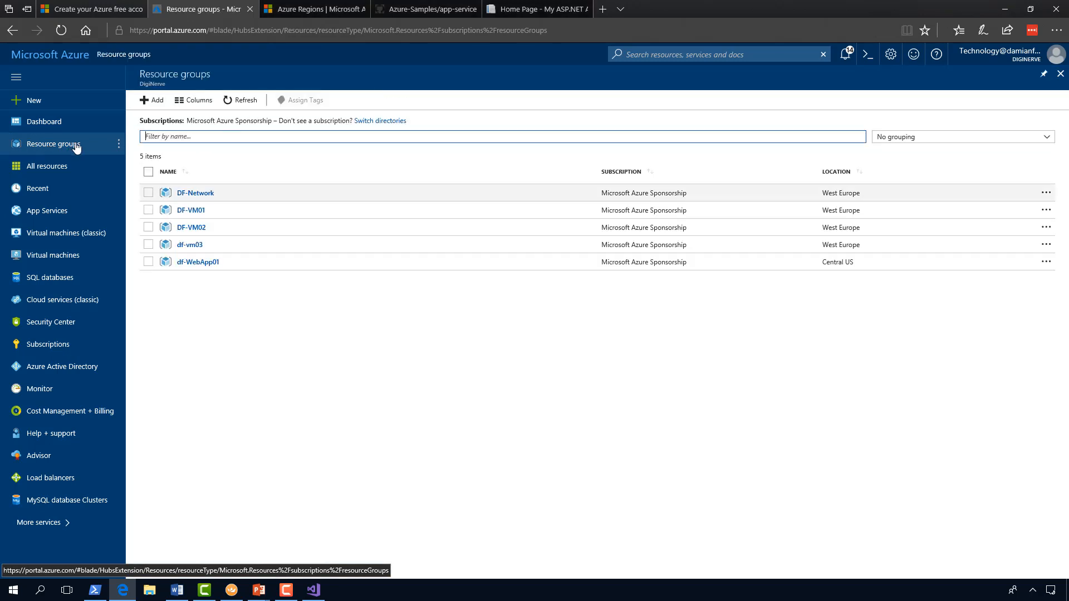
pyautogui.click(198, 262)
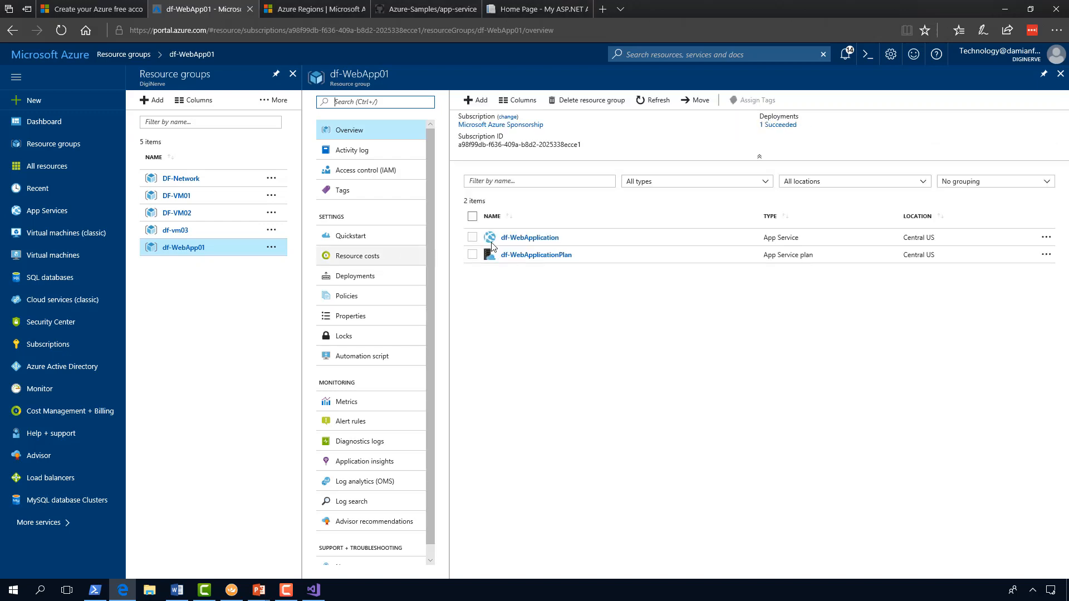
pyautogui.click(529, 239)
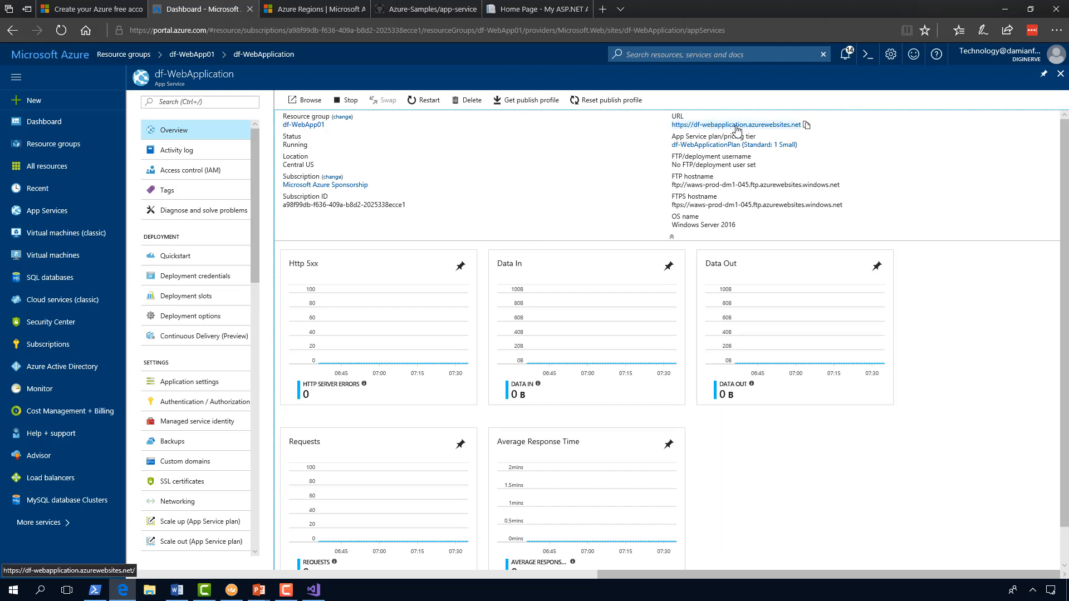
# - Open the scale-up pricing tiers of df-WebApplicationPlan, compare the B1 Basic and S1 Standard tiers, and close them without applying a change
pyautogui.click(724, 146)
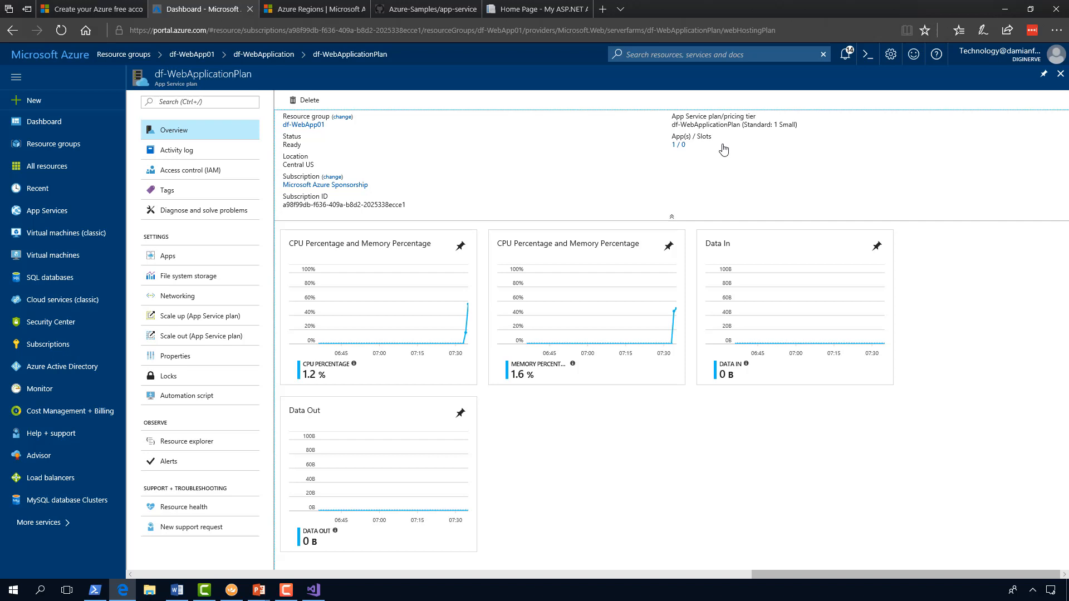
pyautogui.click(190, 320)
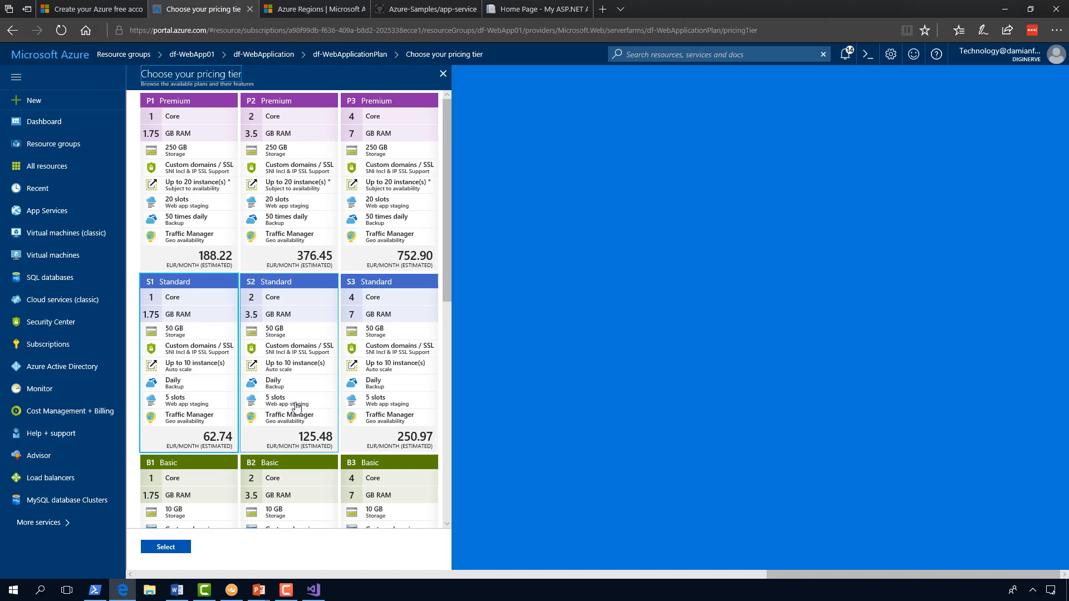
pyautogui.moveTo(447, 277); pyautogui.dragTo(447, 356)
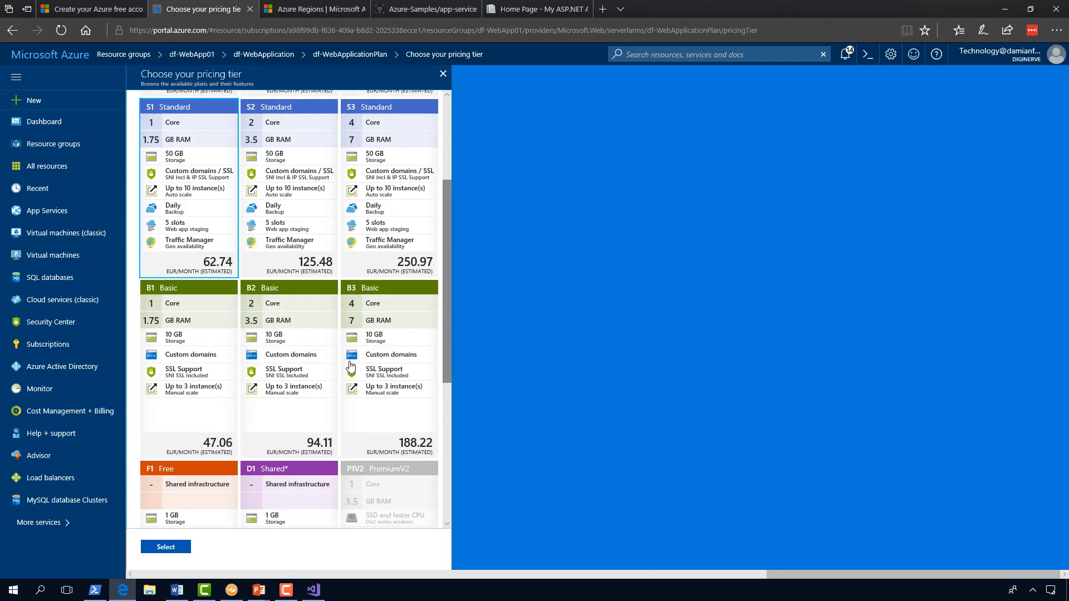
pyautogui.click(171, 380)
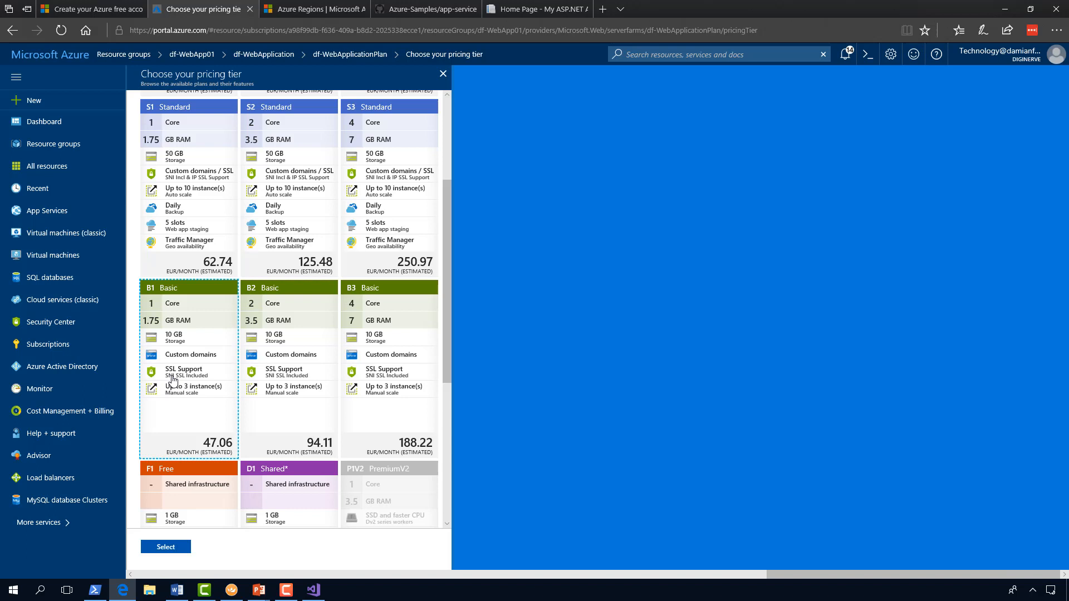
pyautogui.click(172, 239)
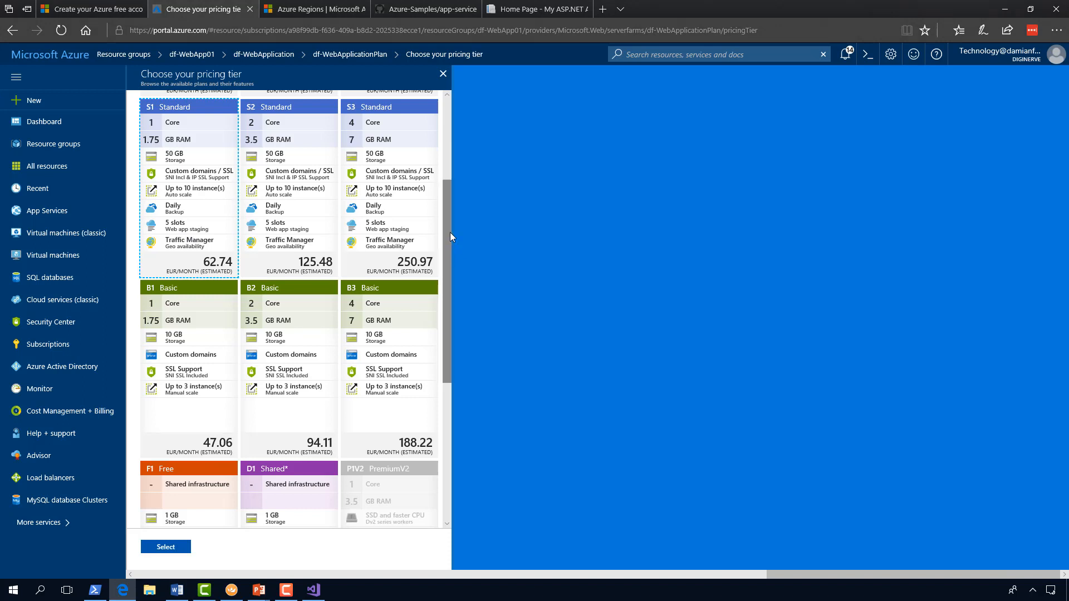
pyautogui.moveTo(449, 240); pyautogui.dragTo(450, 196)
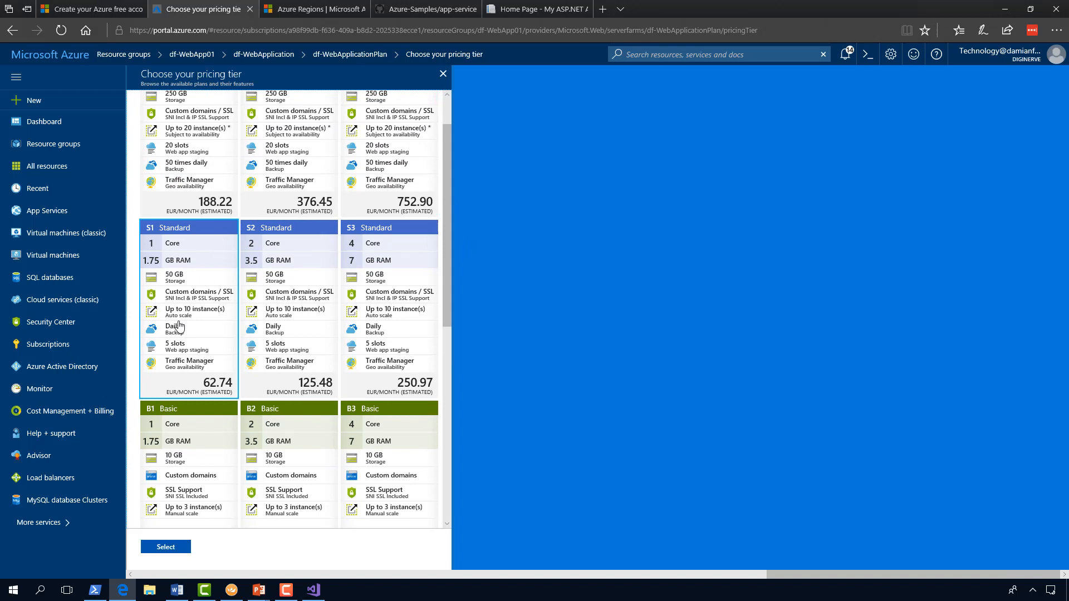
pyautogui.click(443, 74)
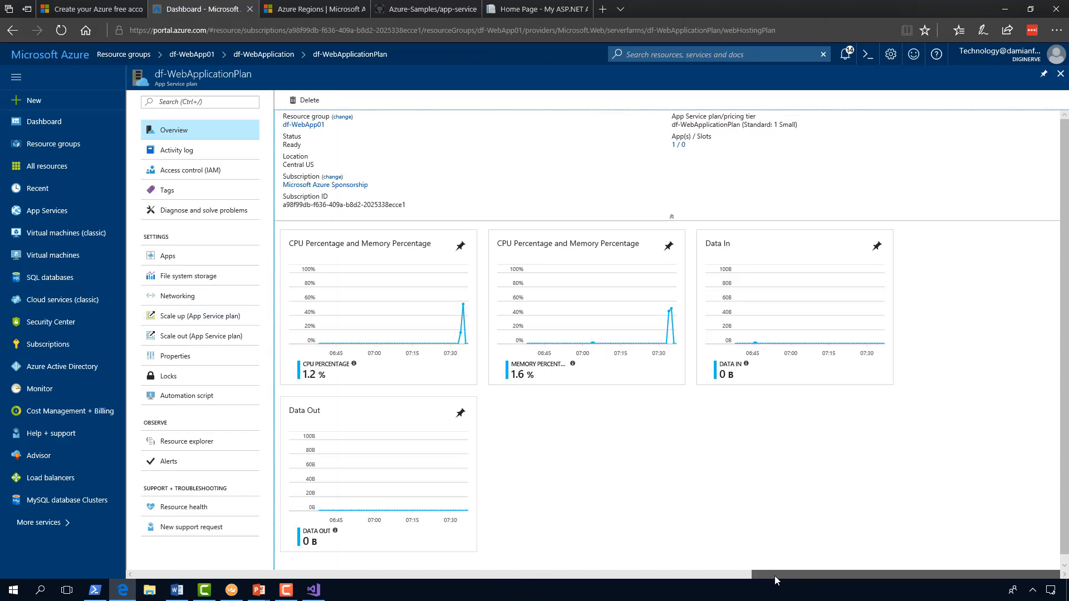
# - Return to the df-WebApplication overview and open the site through its HTTPS URL
pyautogui.hscroll(-5, 780, 576)
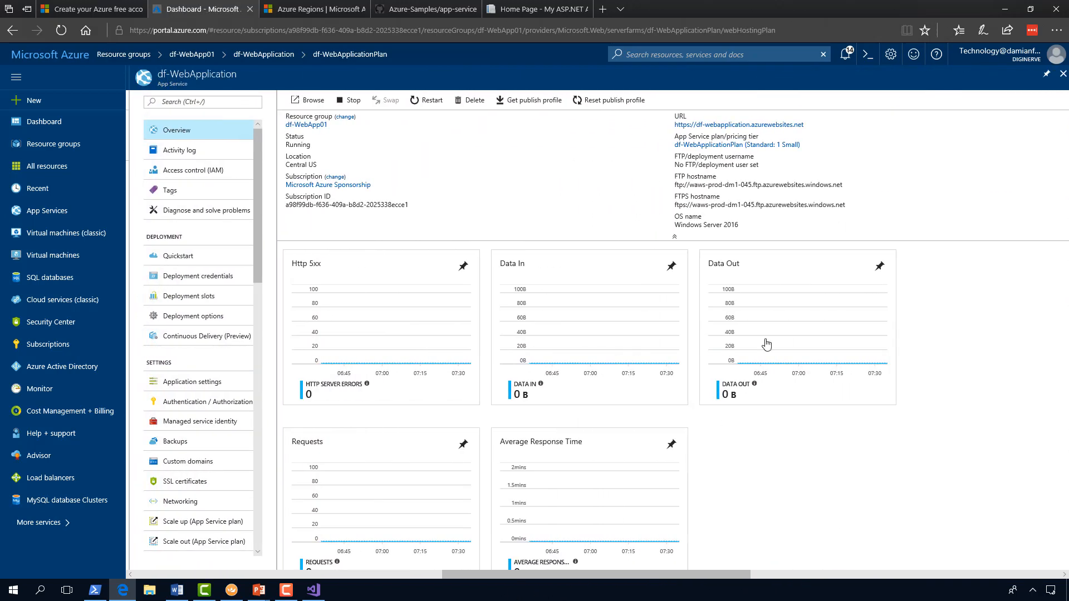
pyautogui.click(734, 125)
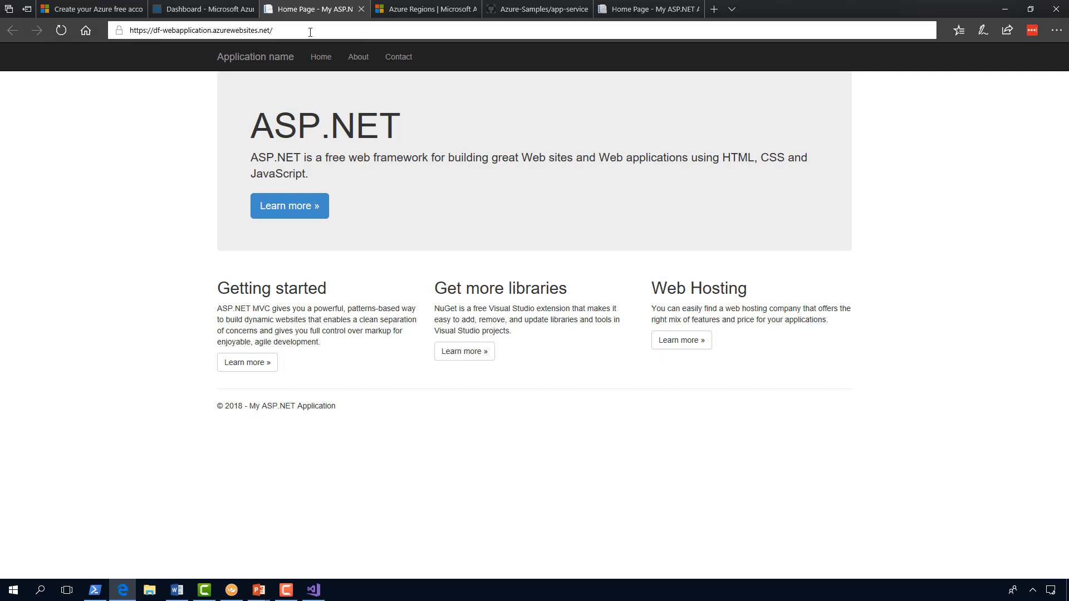
# - Switch back to Visual Studio and review the df-WebApplication - Web Deploy publish profile
pyautogui.click(314, 591)
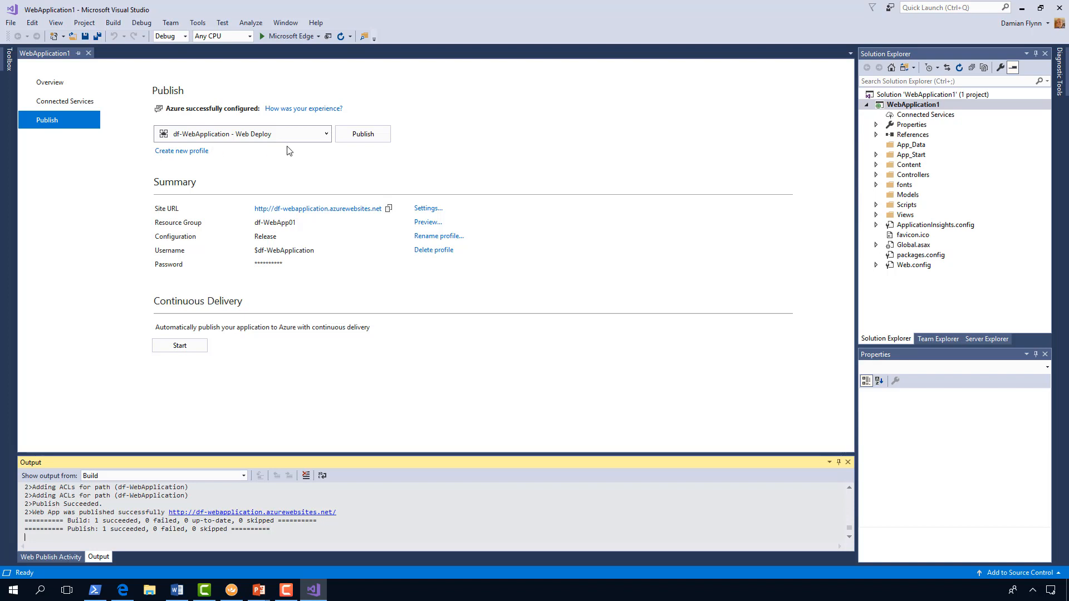
pyautogui.click(384, 140)
pyautogui.hotkey('alt', 'Tab')
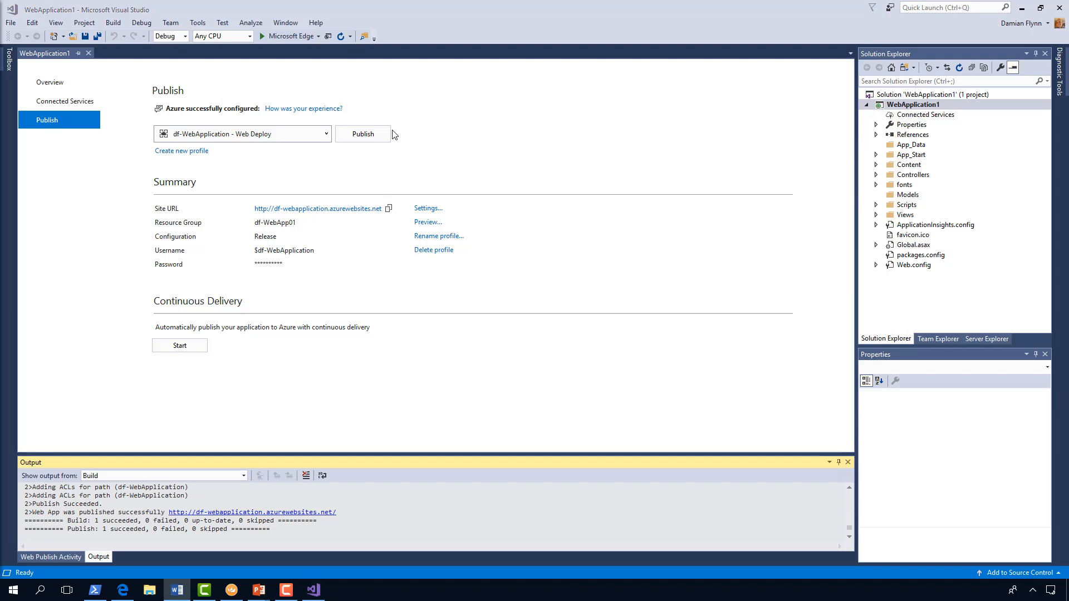
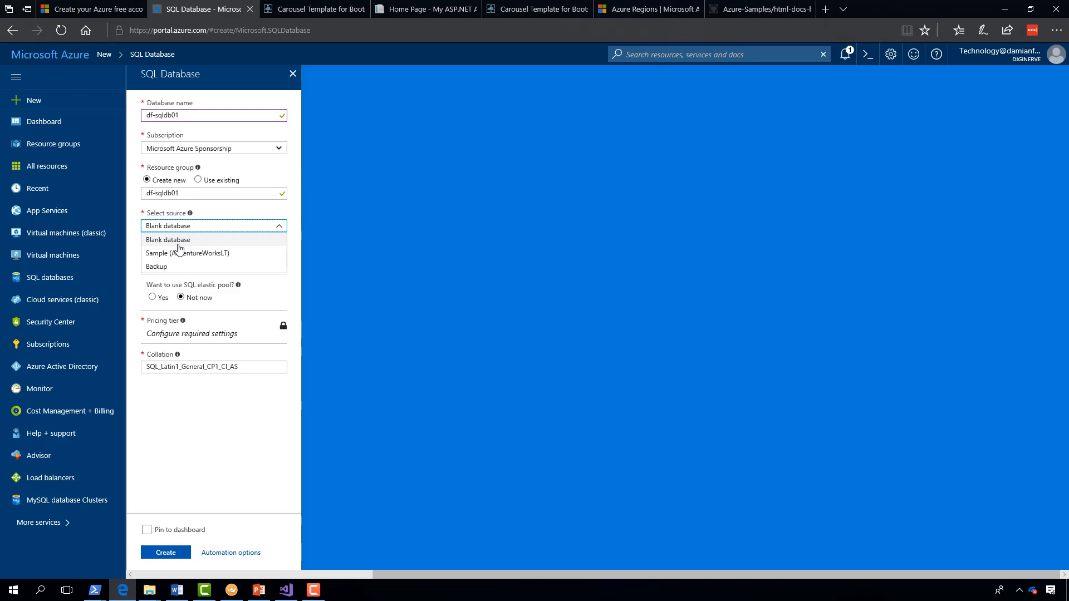
# - Keep Blank database as the source and configure new server df-sqldb01 in West Europe with admin login sysadmin, entering and confirming the admin password
pyautogui.click(179, 245)
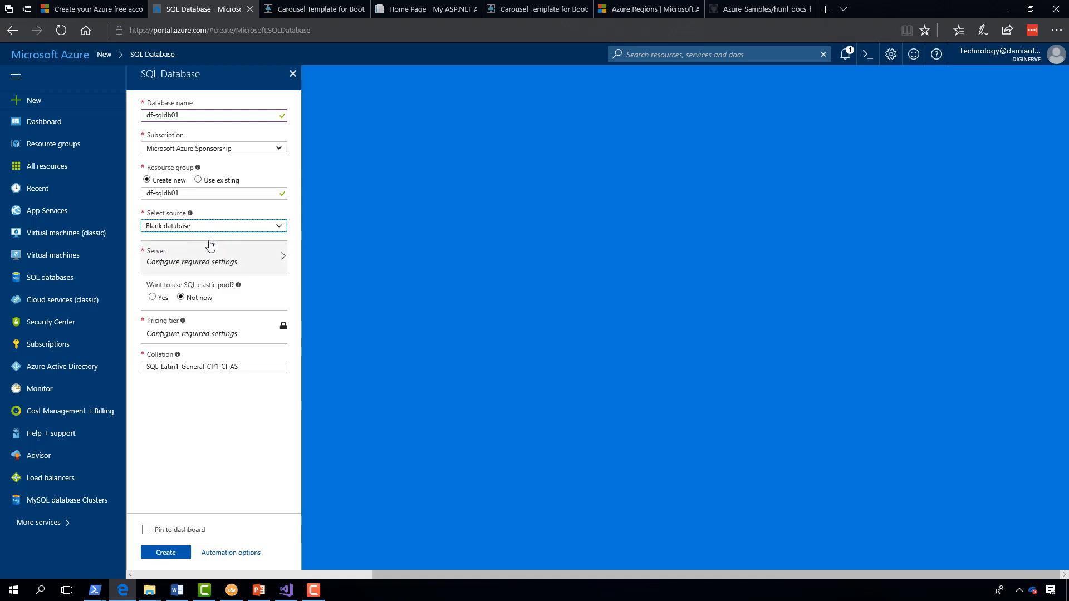
pyautogui.click(186, 266)
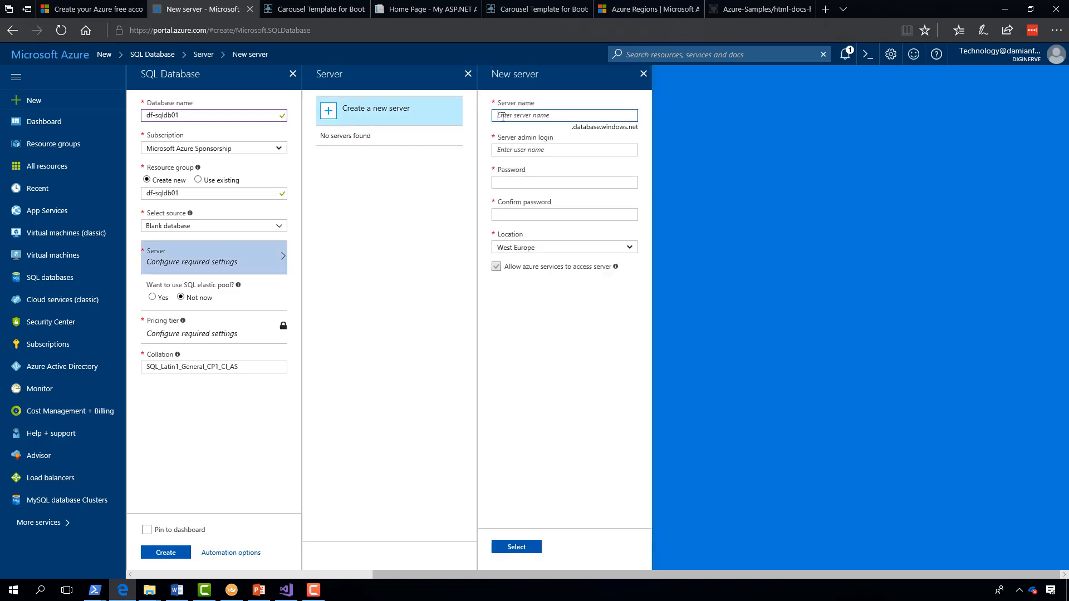
pyautogui.write('df-sqldb01')
pyautogui.click(500, 149)
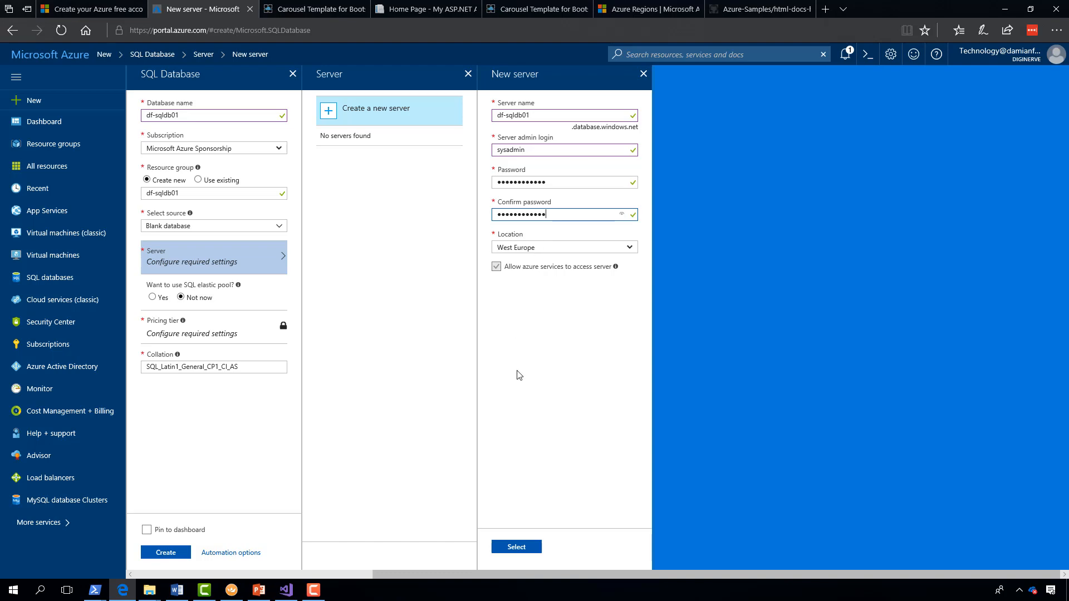
pyautogui.click(516, 547)
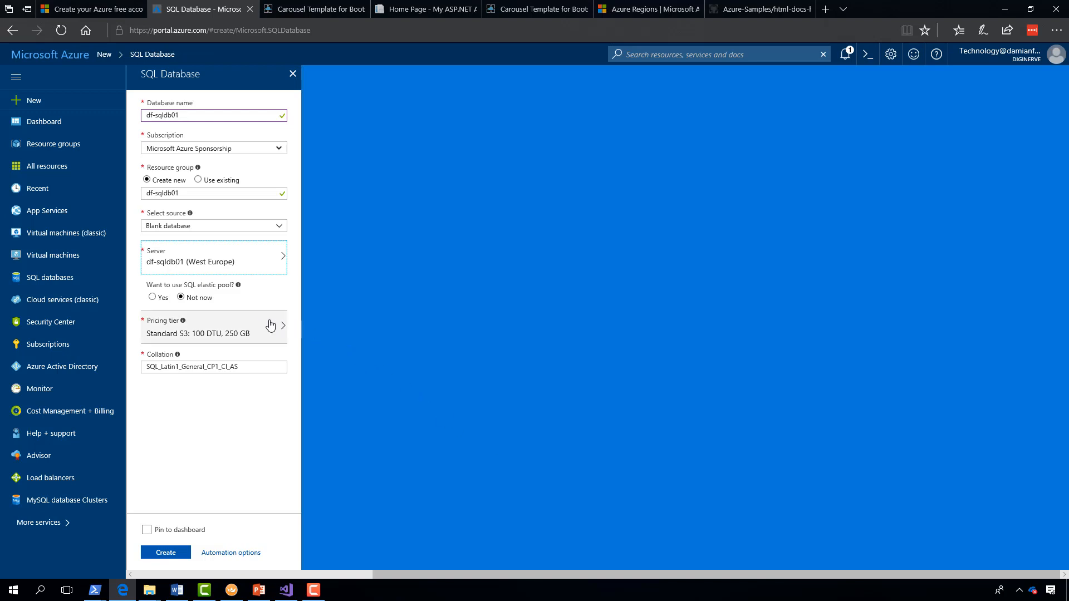
# - Open the database's pricing tier settings and compare the Standard tier at 20 and 10 DTU with the Premium tier
pyautogui.click(209, 338)
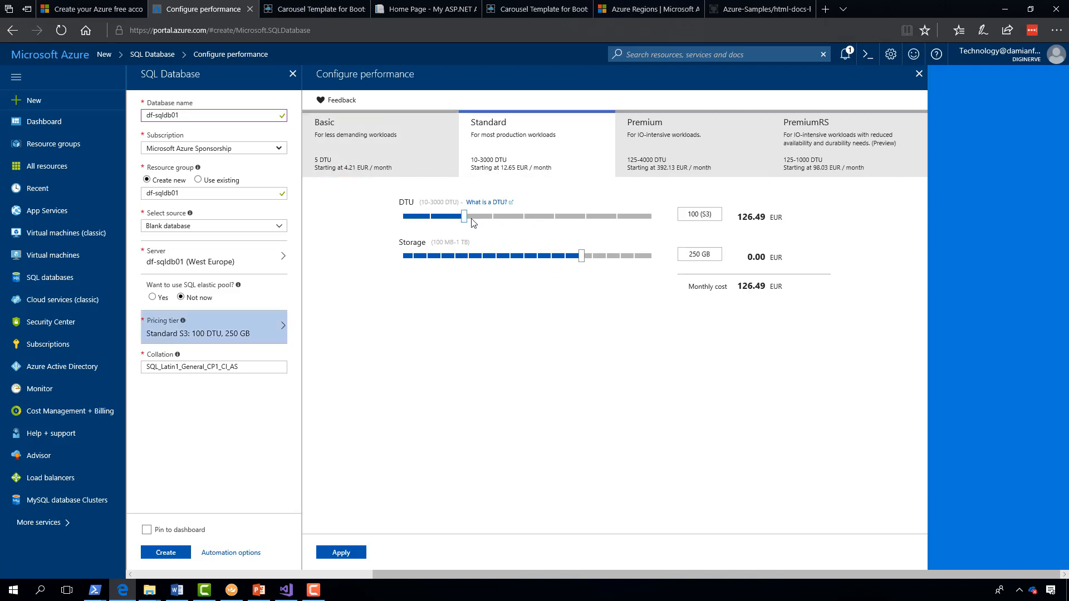
pyautogui.moveTo(495, 220); pyautogui.dragTo(451, 222)
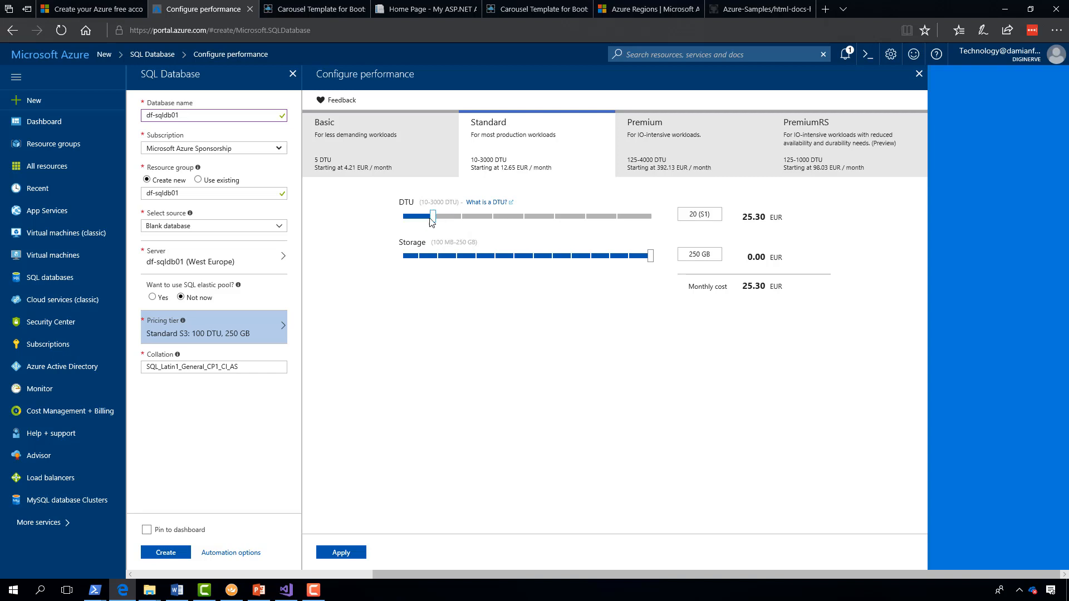
pyautogui.moveTo(432, 221); pyautogui.dragTo(366, 221)
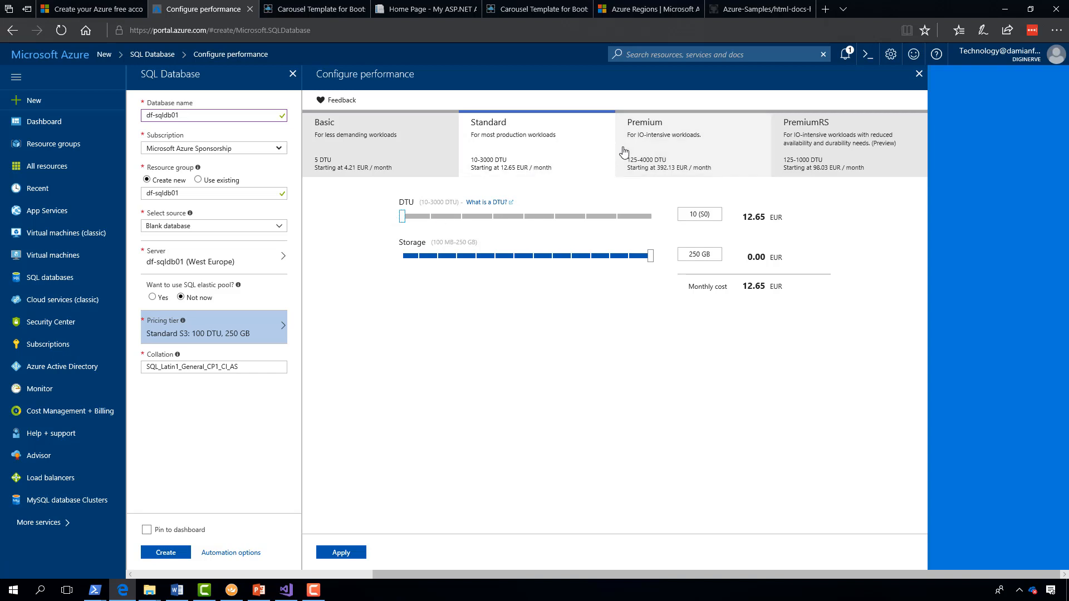
pyautogui.click(631, 169)
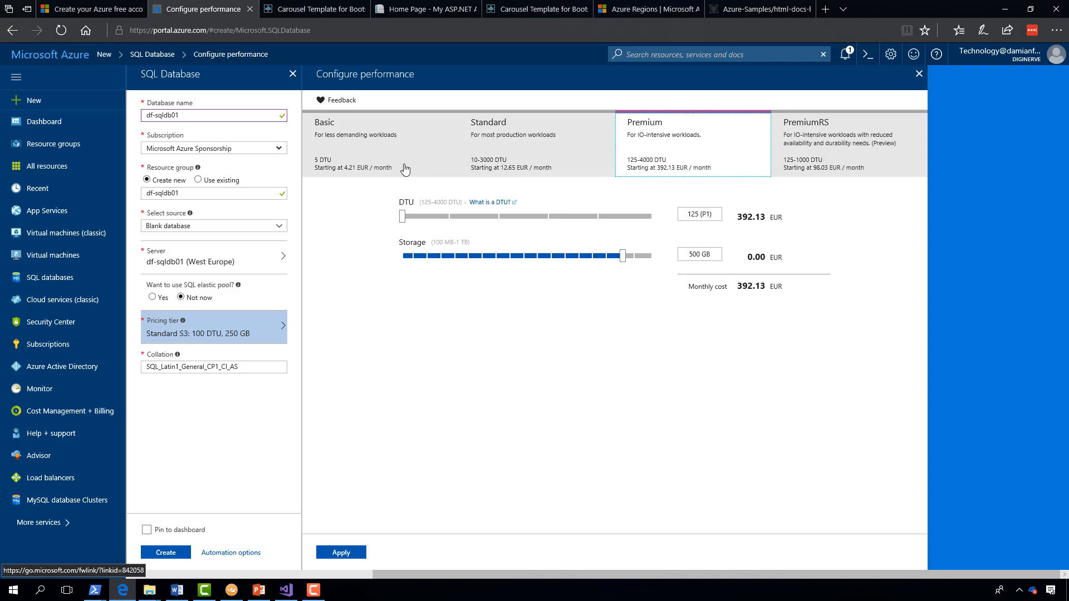
# - Apply the Basic pricing tier with 5 DTU and 2 GB of storage, and create the SQL database
pyautogui.click(343, 167)
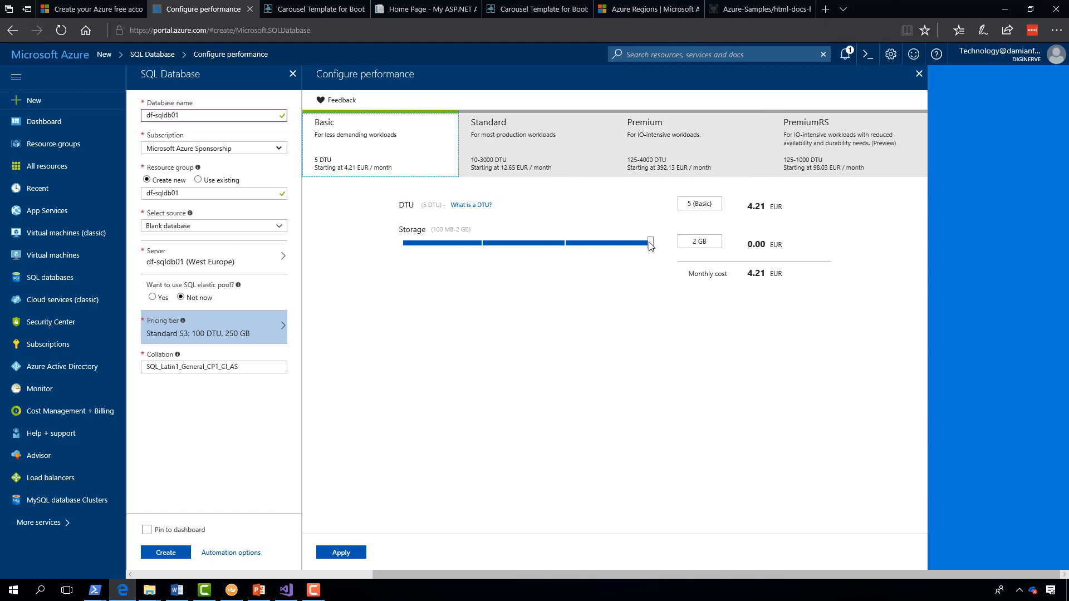
pyautogui.moveTo(649, 242); pyautogui.dragTo(643, 244)
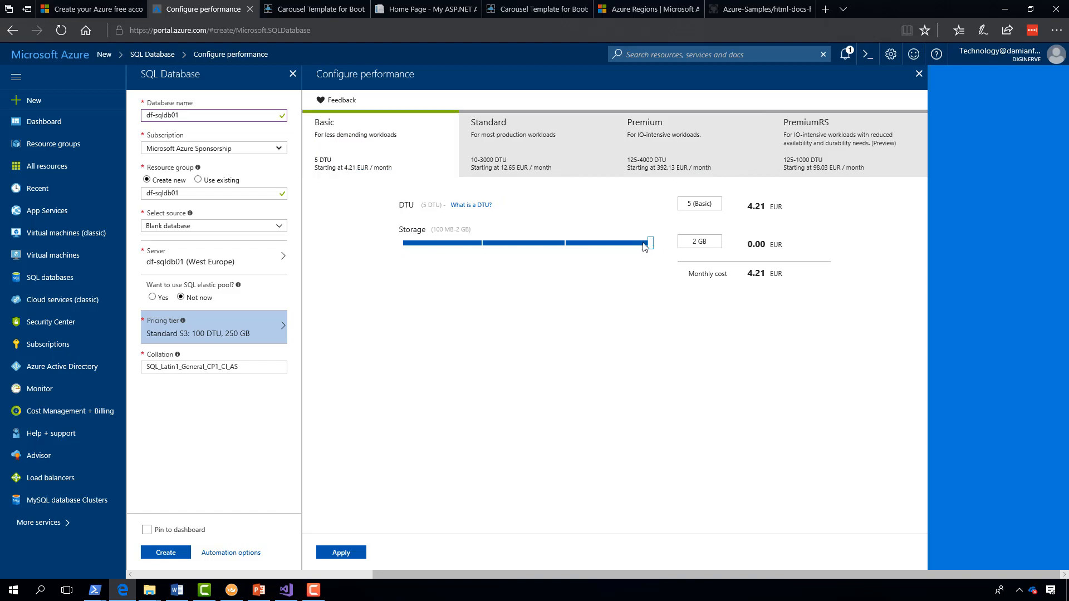
pyautogui.click(339, 553)
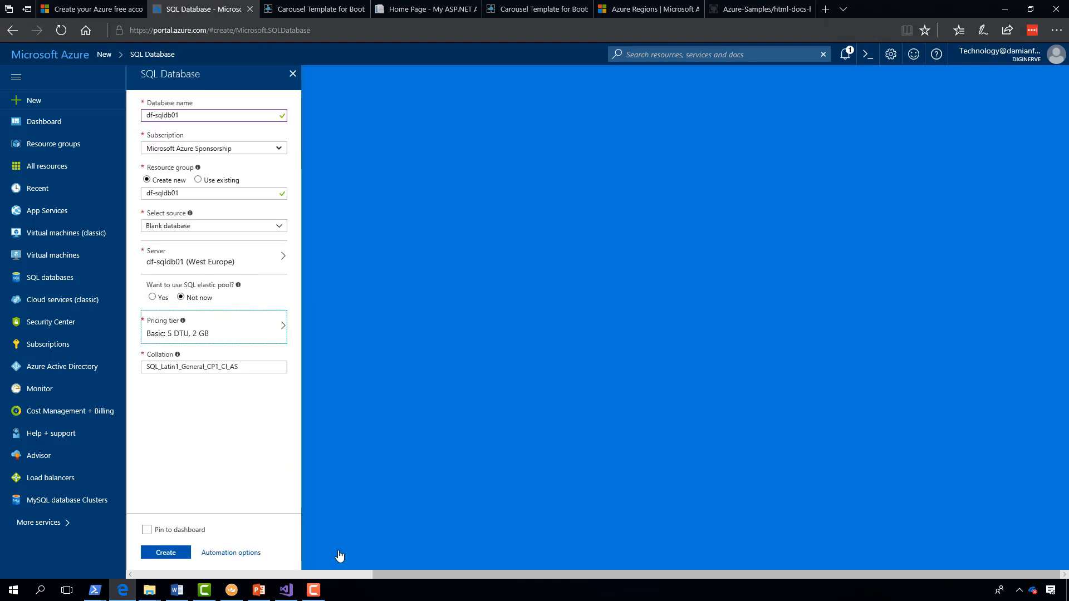
pyautogui.click(159, 556)
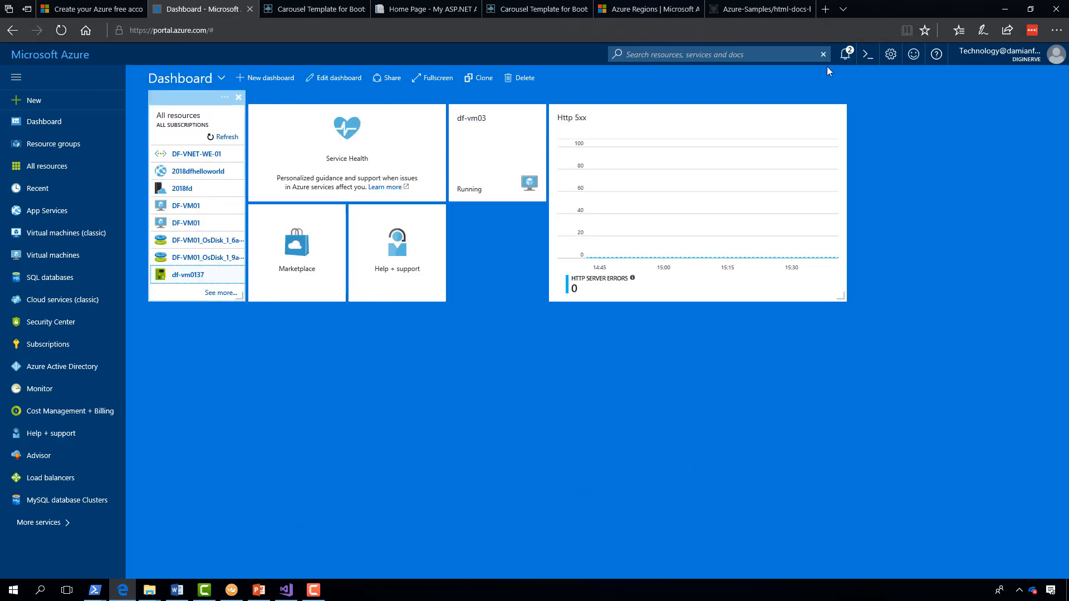
# - Open the df-sqldb01 deployment from the notifications, review its inputs and operation details, and refresh its status
pyautogui.click(846, 55)
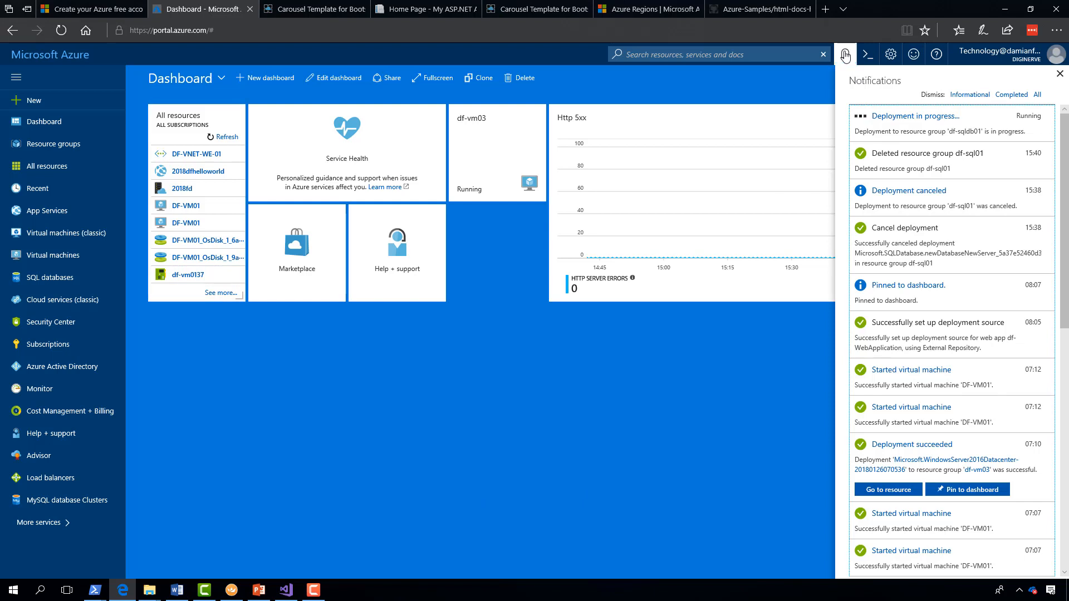
pyautogui.click(845, 56)
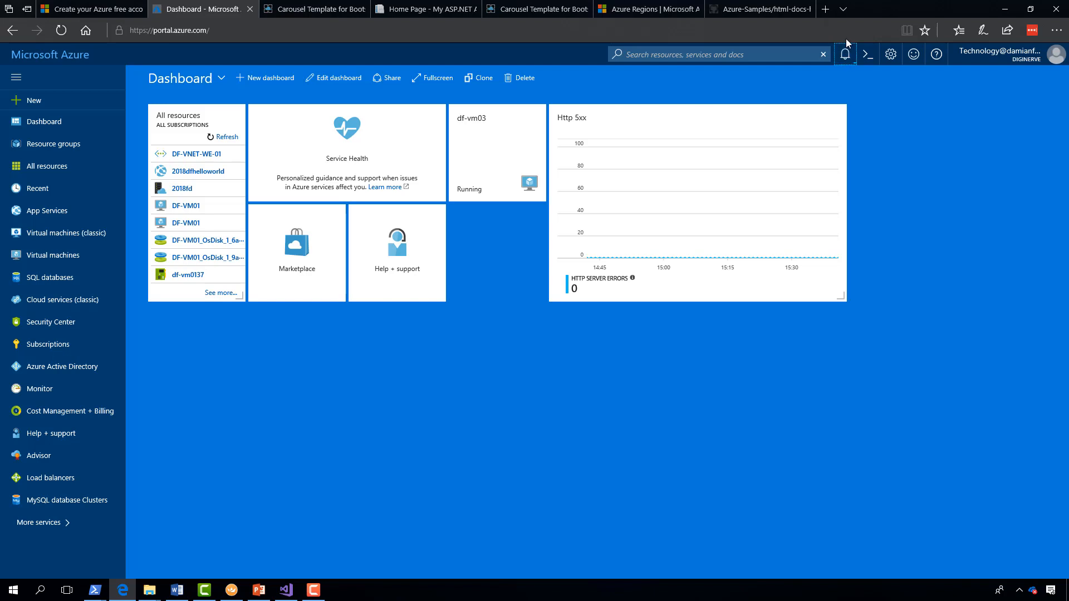
pyautogui.click(844, 56)
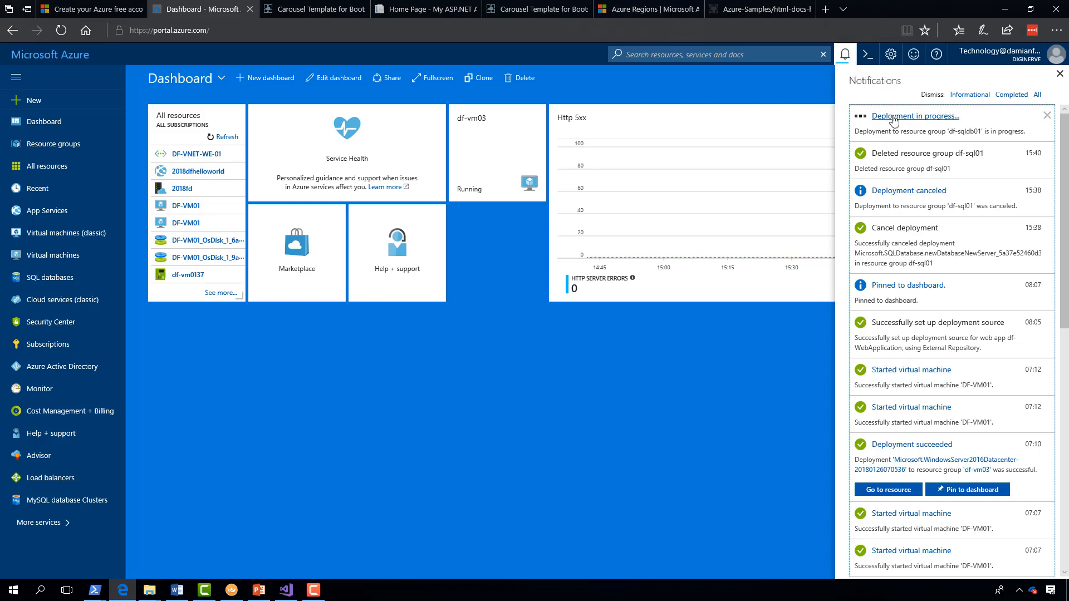
pyautogui.click(910, 116)
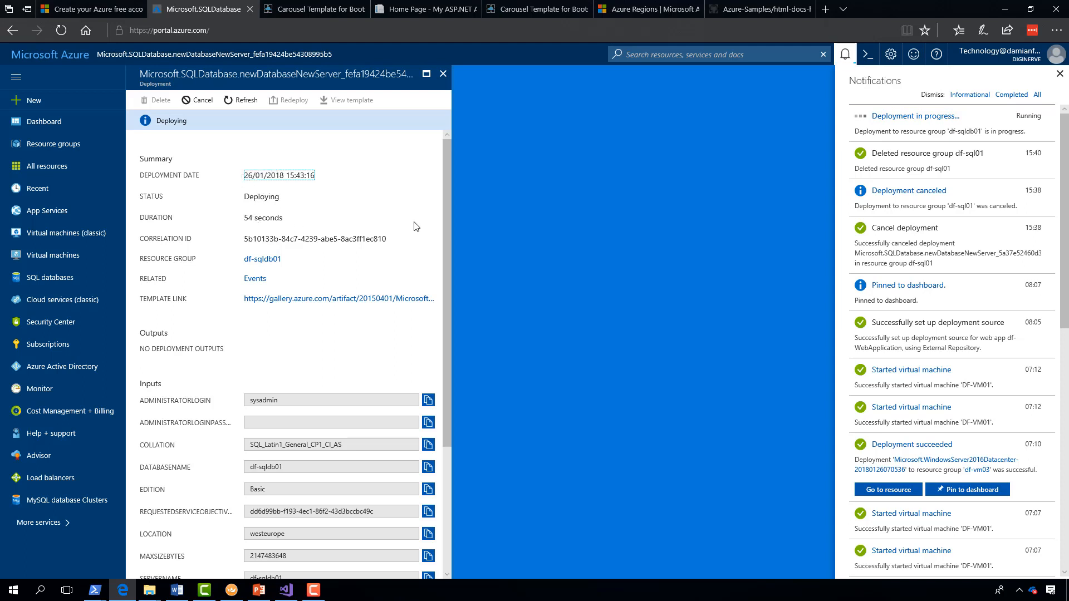
pyautogui.moveTo(450, 222); pyautogui.dragTo(465, 399)
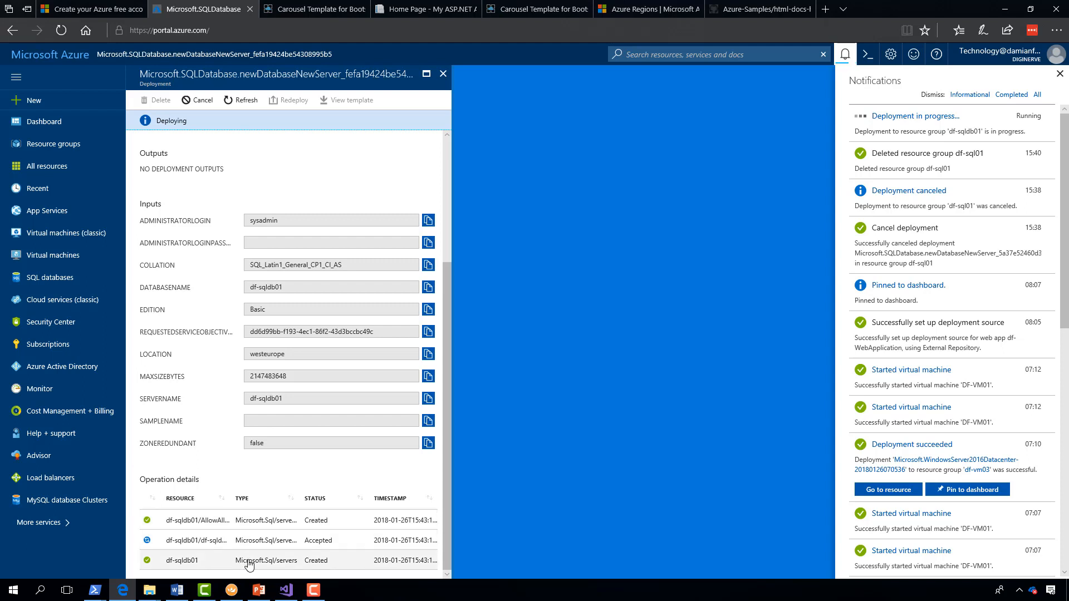
pyautogui.click(242, 101)
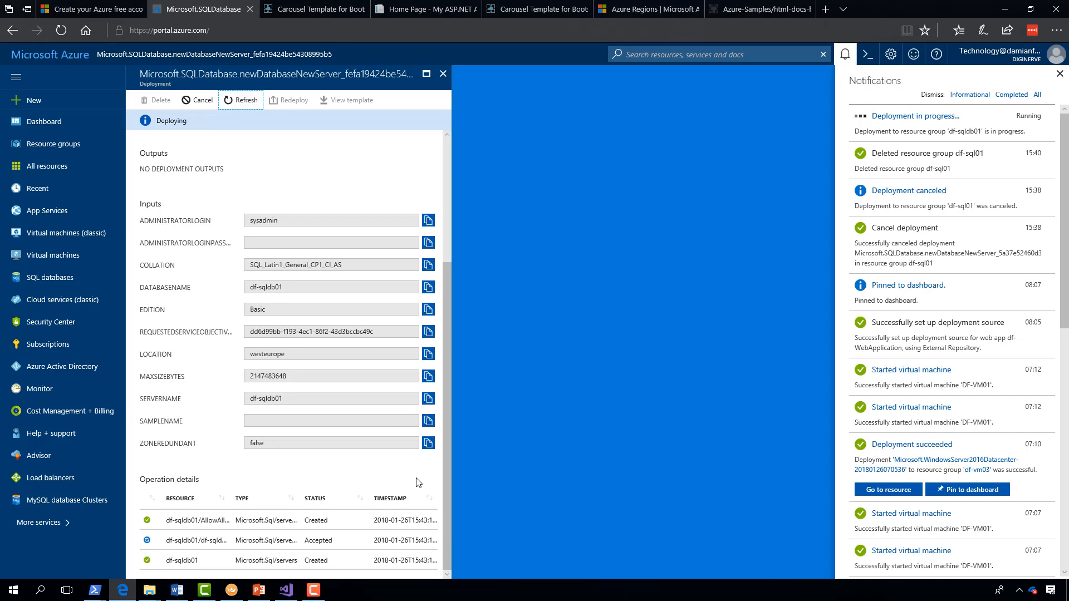
pyautogui.moveTo(445, 516); pyautogui.dragTo(447, 349)
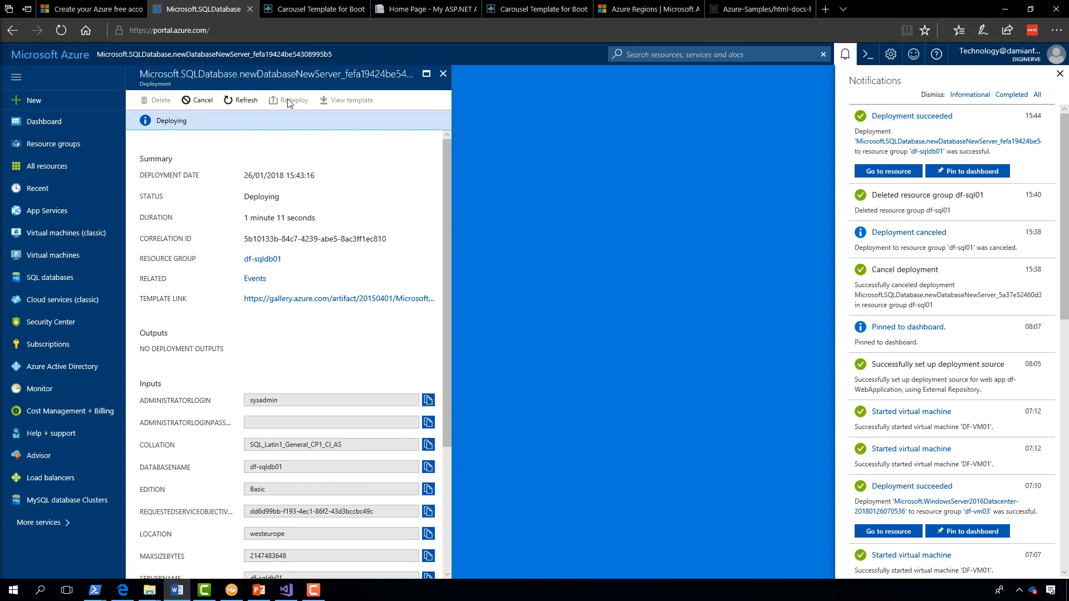
pyautogui.click(239, 102)
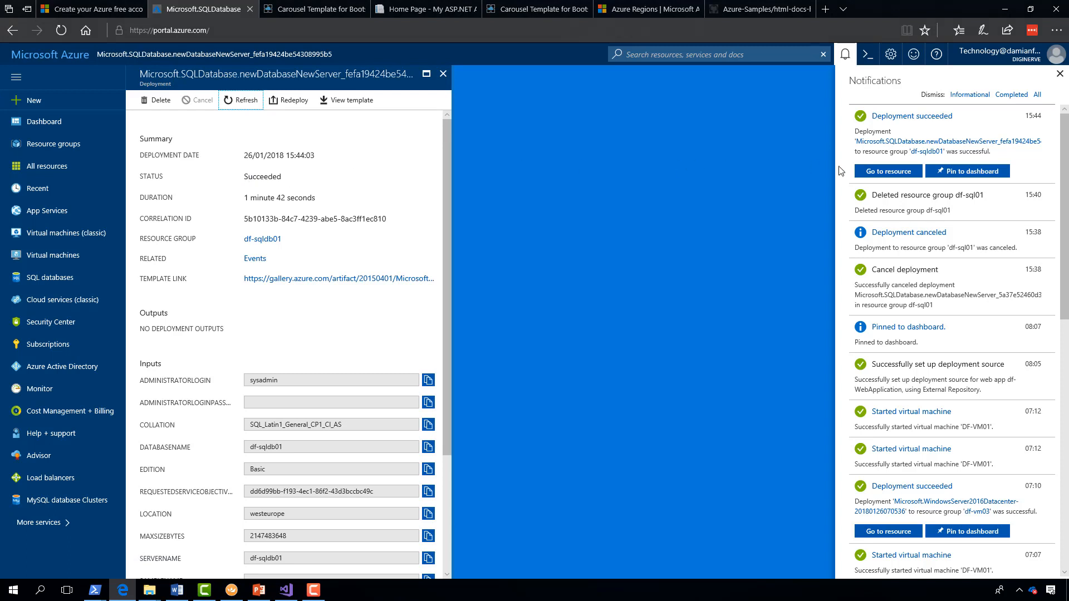
# - Go to the deployed df-sqldb01 database, view its Geo-Replication regions and North Europe secondary settings, and close those without creating a secondary
pyautogui.click(887, 173)
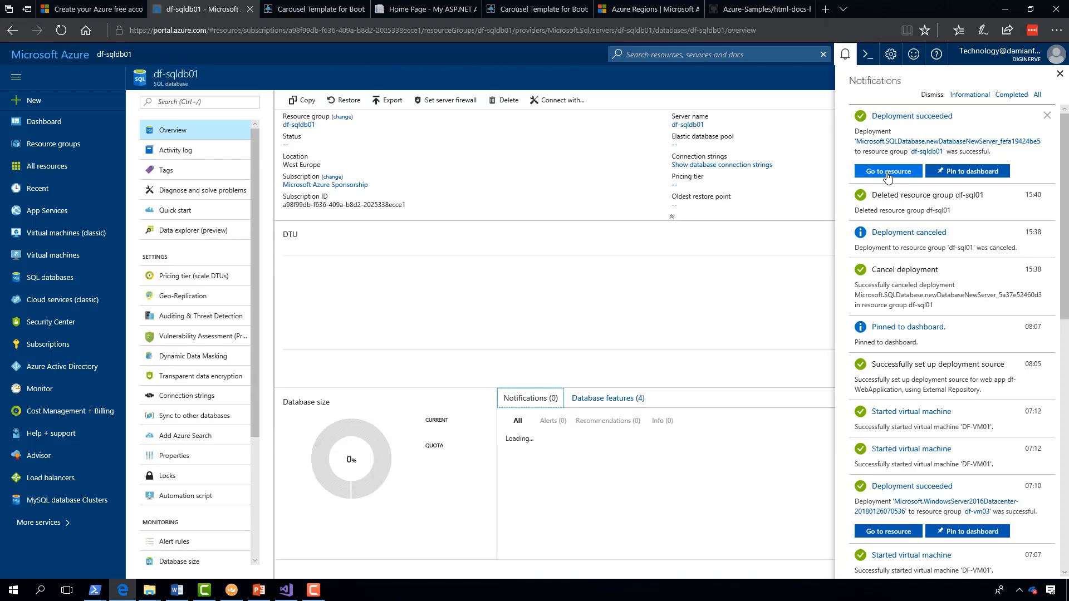
pyautogui.click(1060, 77)
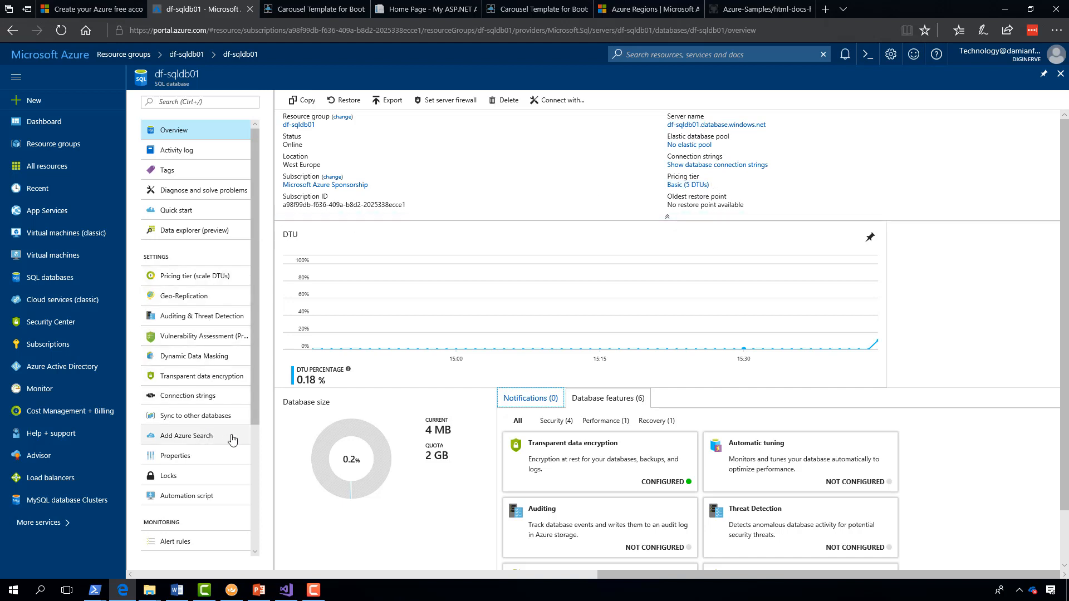
pyautogui.click(185, 300)
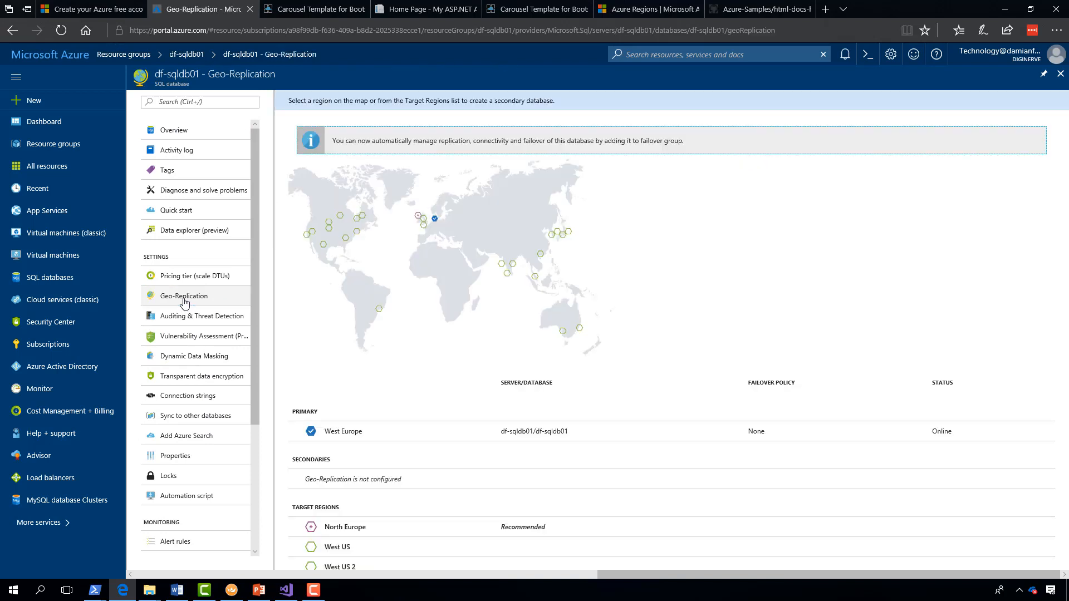
pyautogui.click(418, 216)
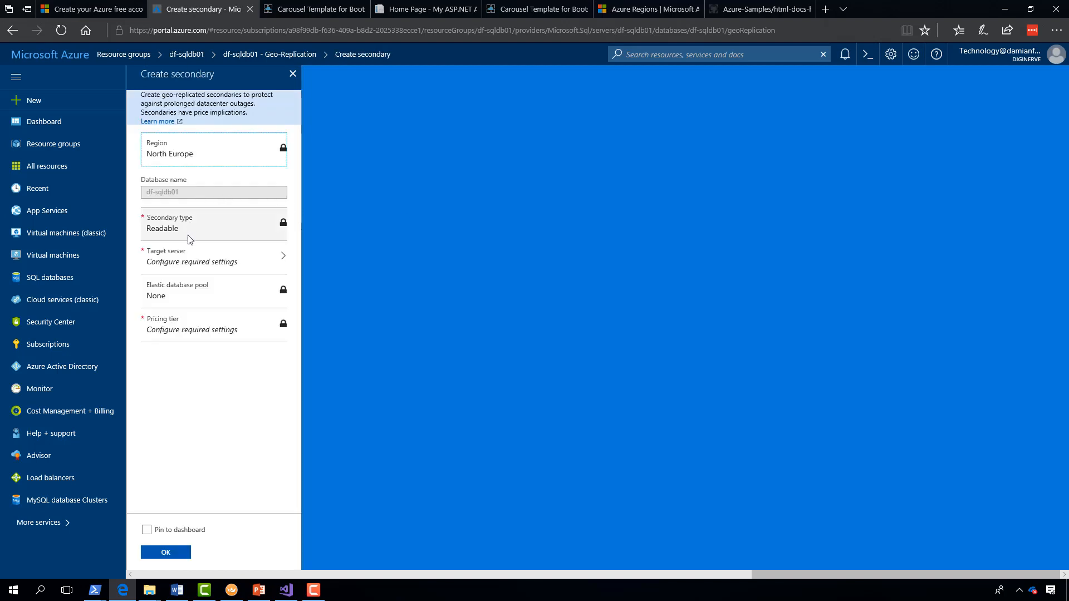
pyautogui.click(293, 73)
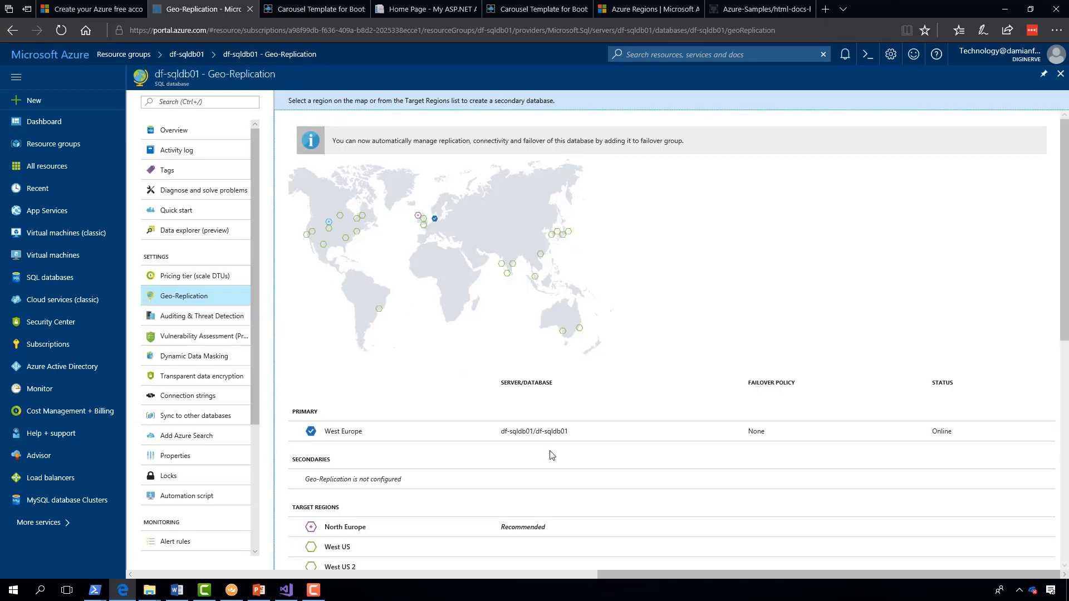
# - Open the firewall settings of the df-sqldb01 SQL server in its resource group, add the current client IP as a rule, and save
pyautogui.moveTo(646, 575); pyautogui.dragTo(346, 551)
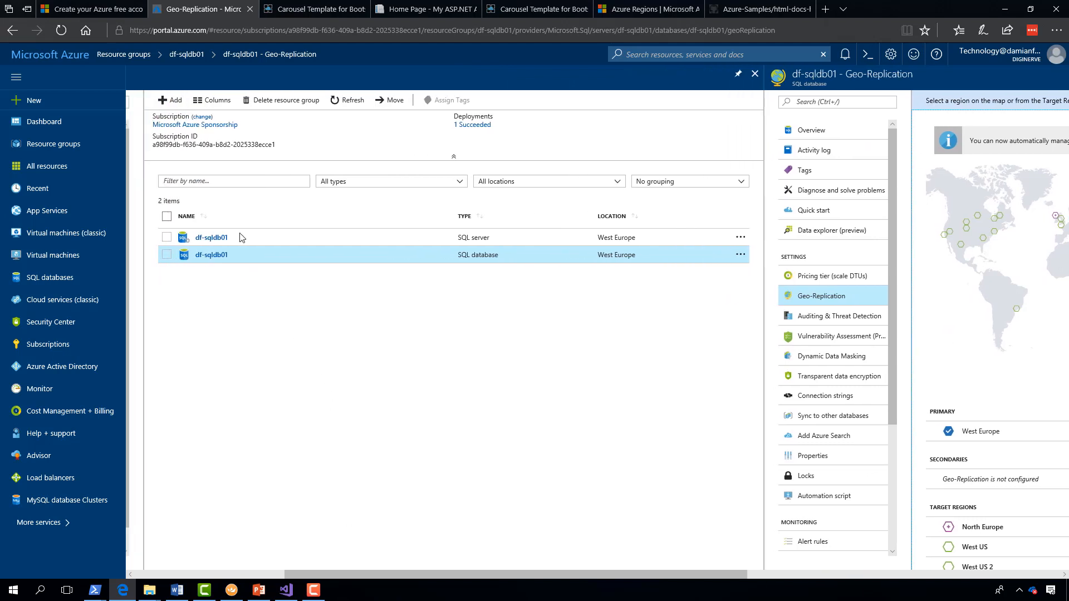
pyautogui.click(212, 238)
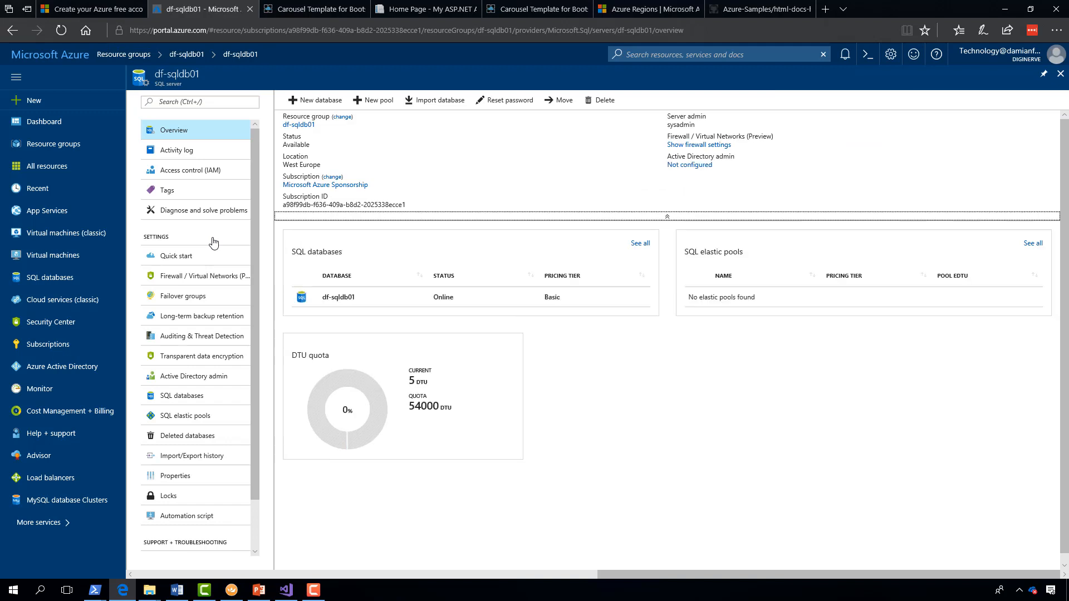
pyautogui.click(192, 284)
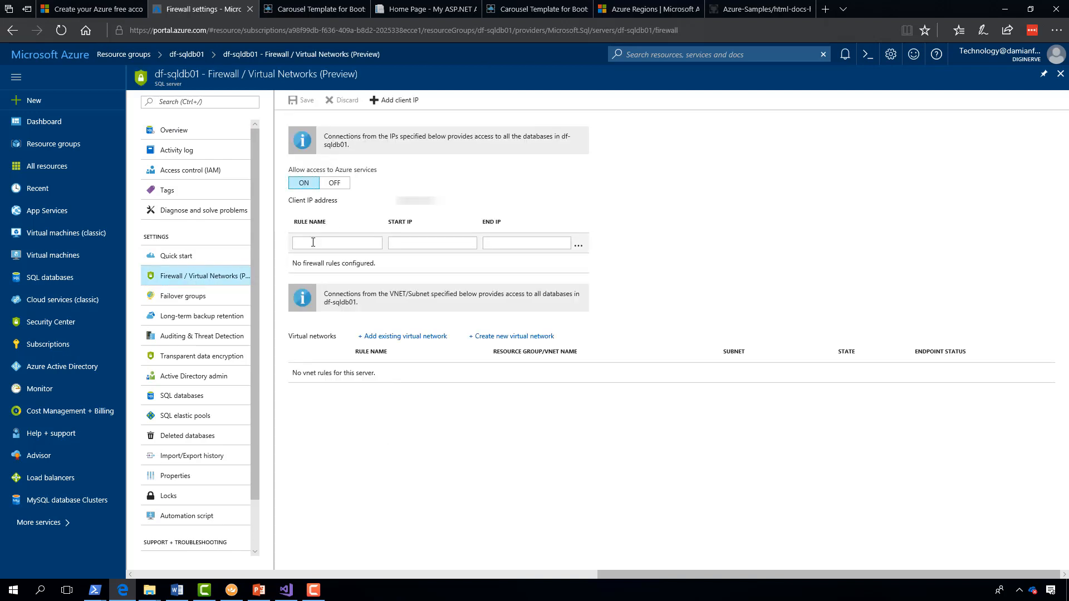
pyautogui.click(395, 104)
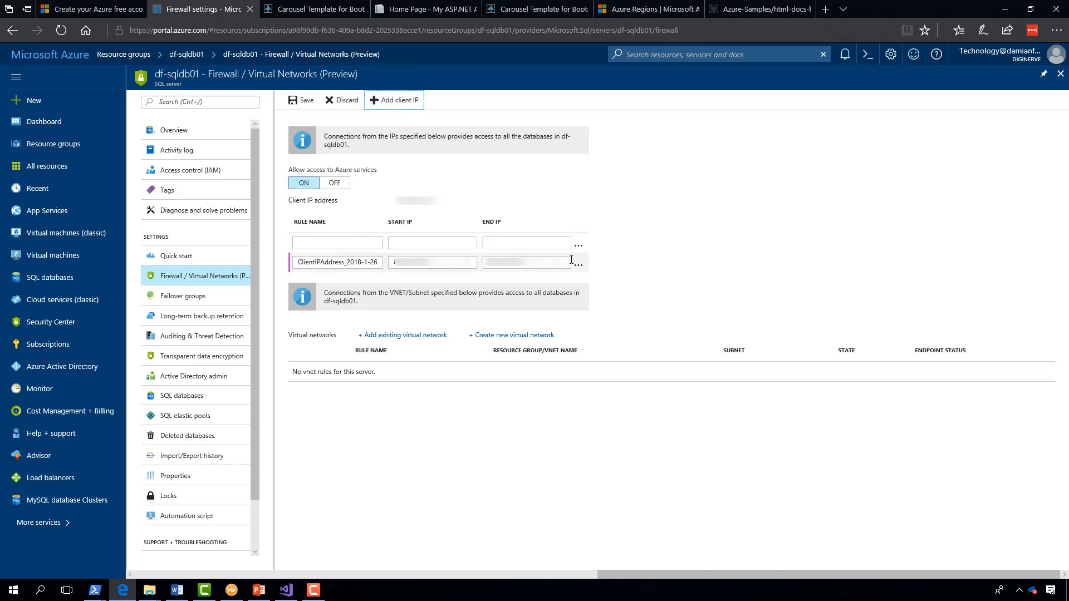
pyautogui.click(295, 100)
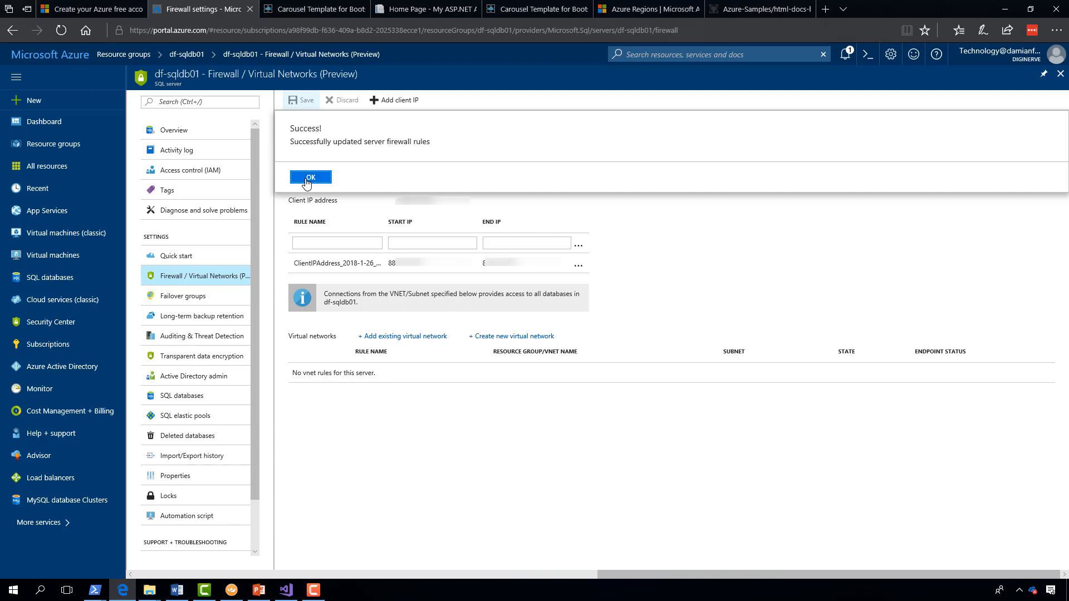
pyautogui.click(310, 178)
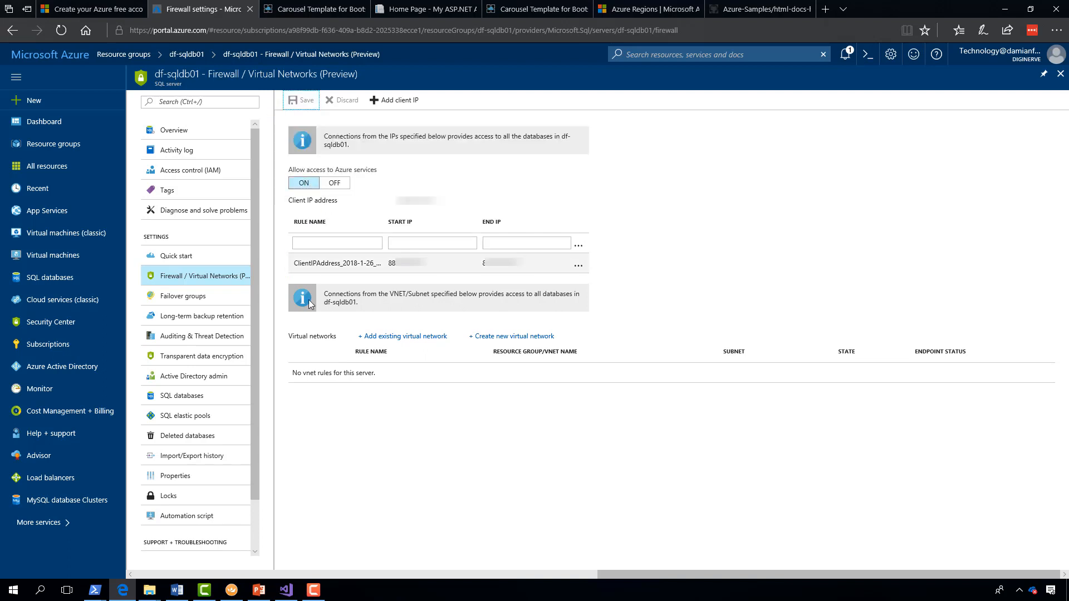
pyautogui.click(344, 379)
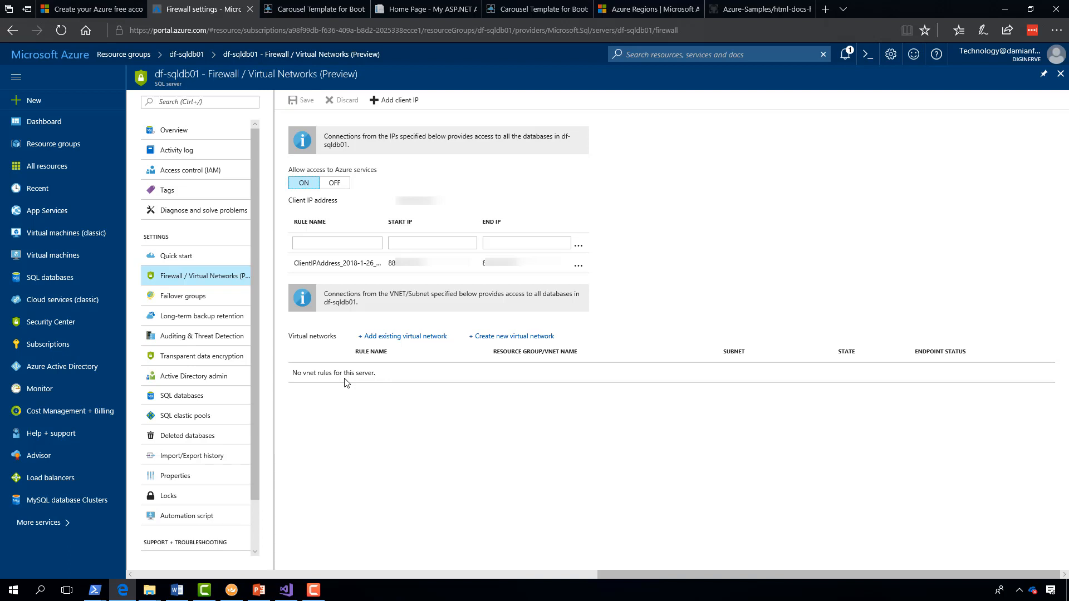
# - Go from the SQL server's overview to its df-sqldb01 database and open that database in Visual Studio, allowing the app switch
pyautogui.click(182, 130)
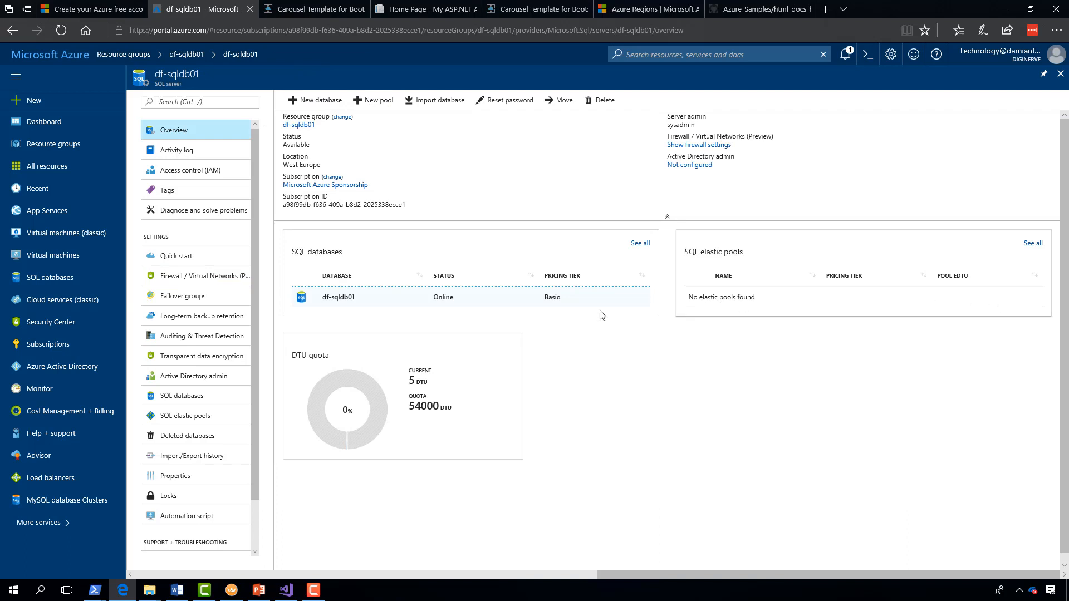
pyautogui.click(339, 298)
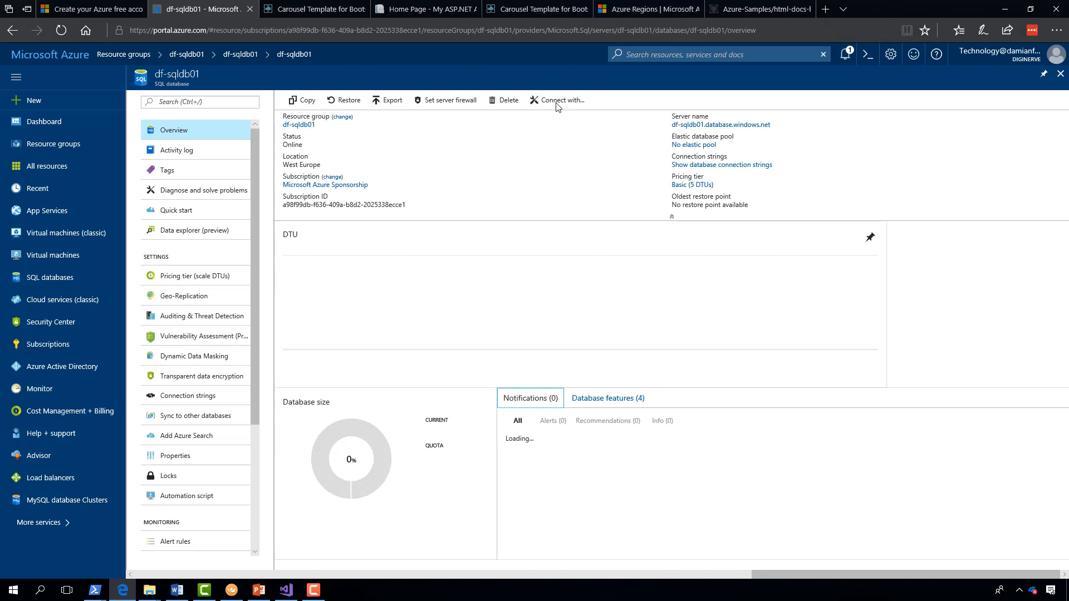
pyautogui.click(555, 103)
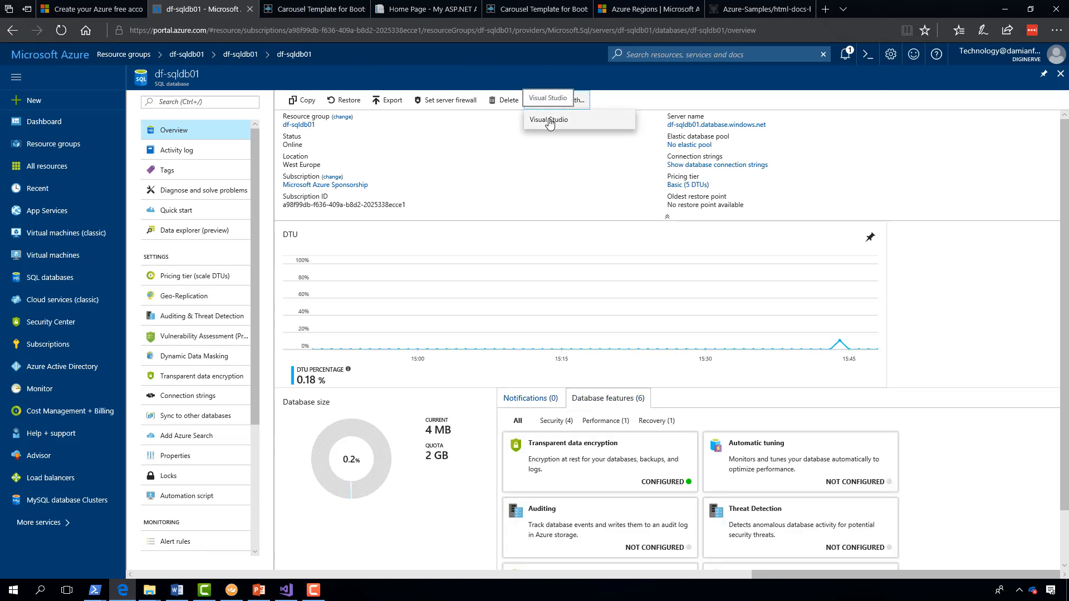
pyautogui.click(549, 121)
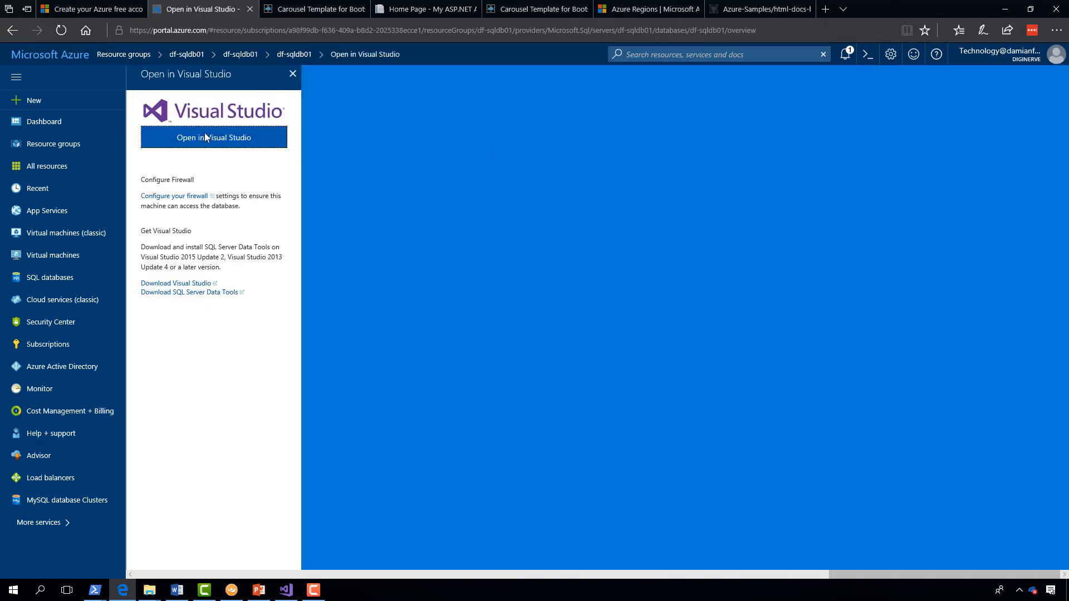
pyautogui.click(206, 137)
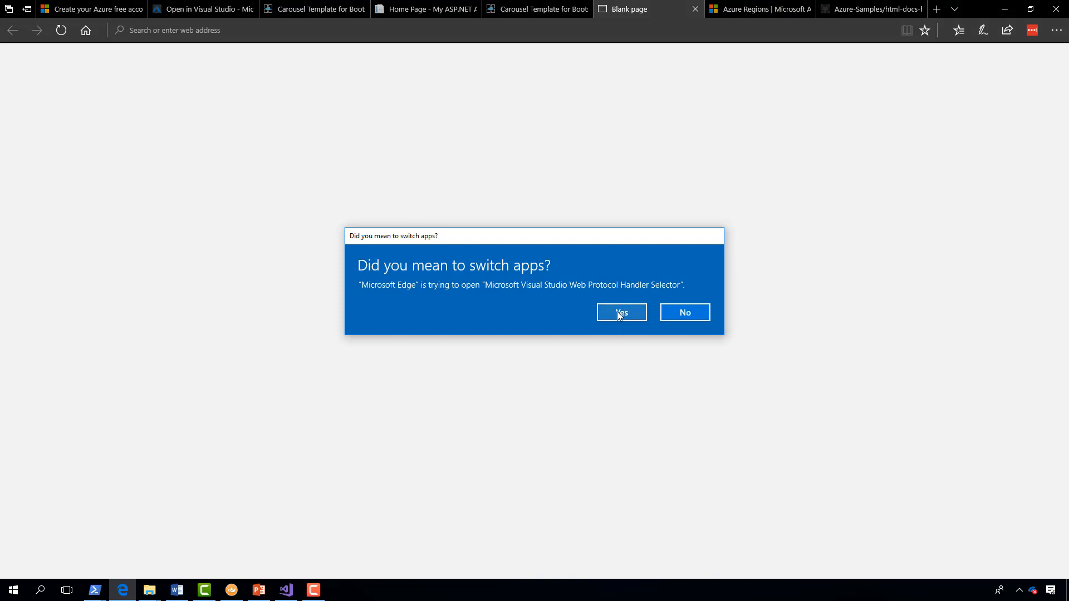
pyautogui.click(621, 314)
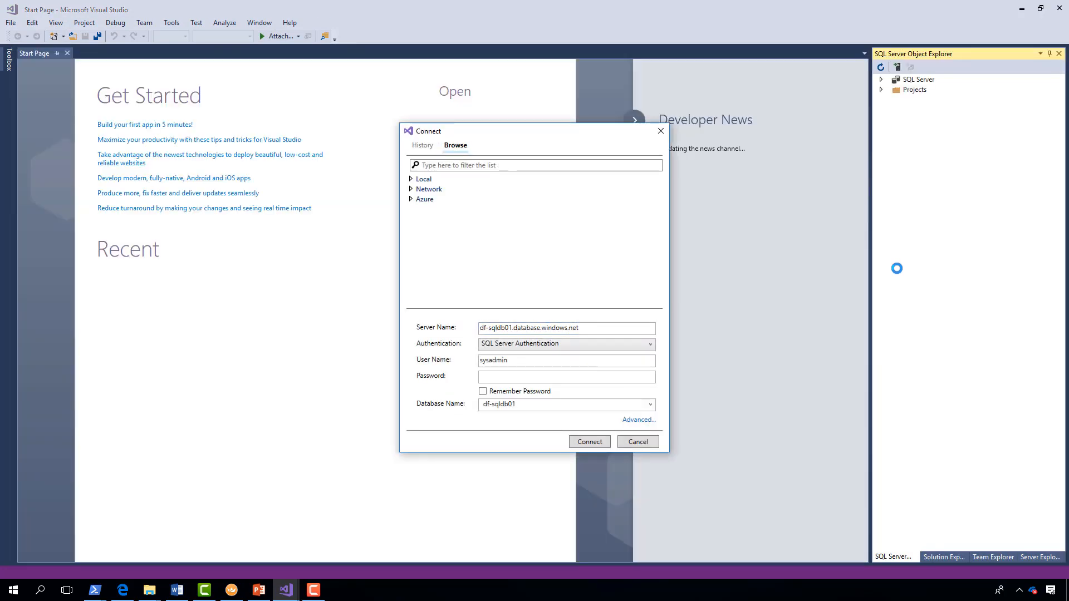
# - Enter the SQL Server password, connect to df-sqldb01, and expand the database and its Tables folder in the object tree
pyautogui.click(487, 372)
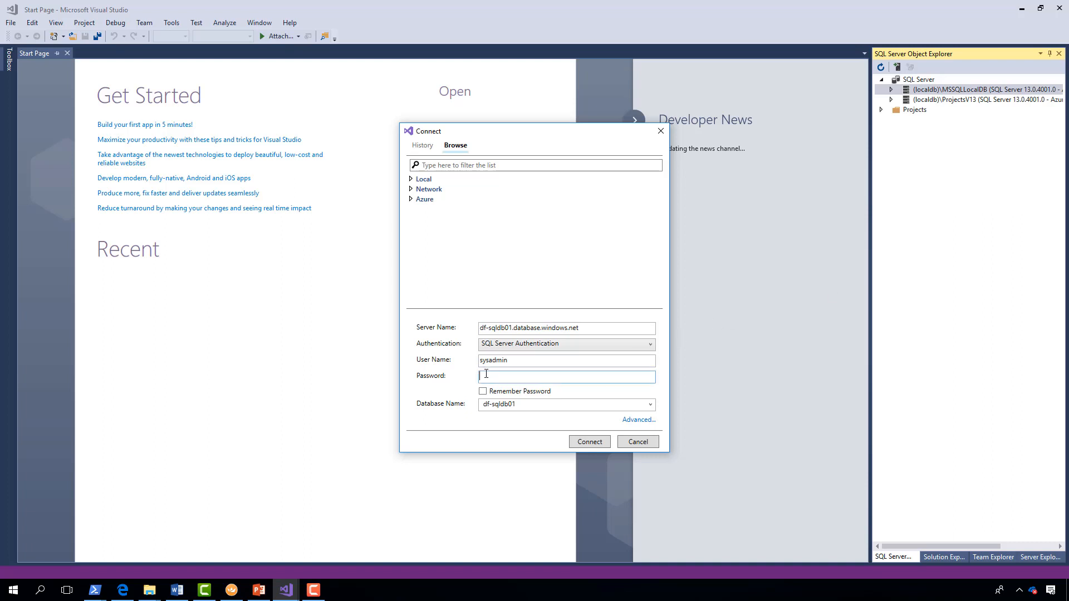
pyautogui.hotkey('ctrl', 'v')
pyautogui.click(590, 441)
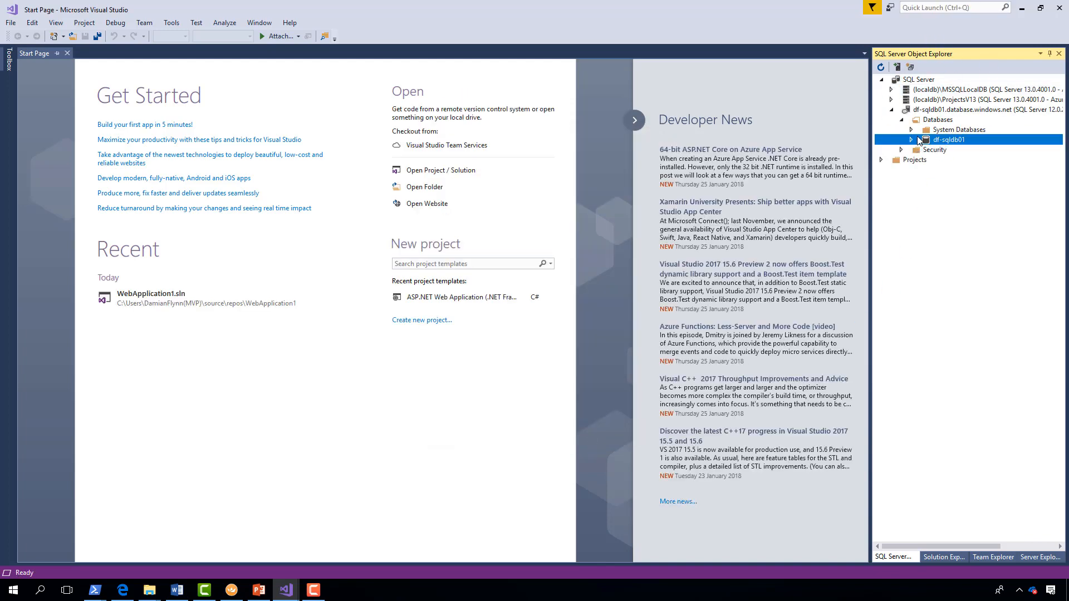
pyautogui.click(911, 140)
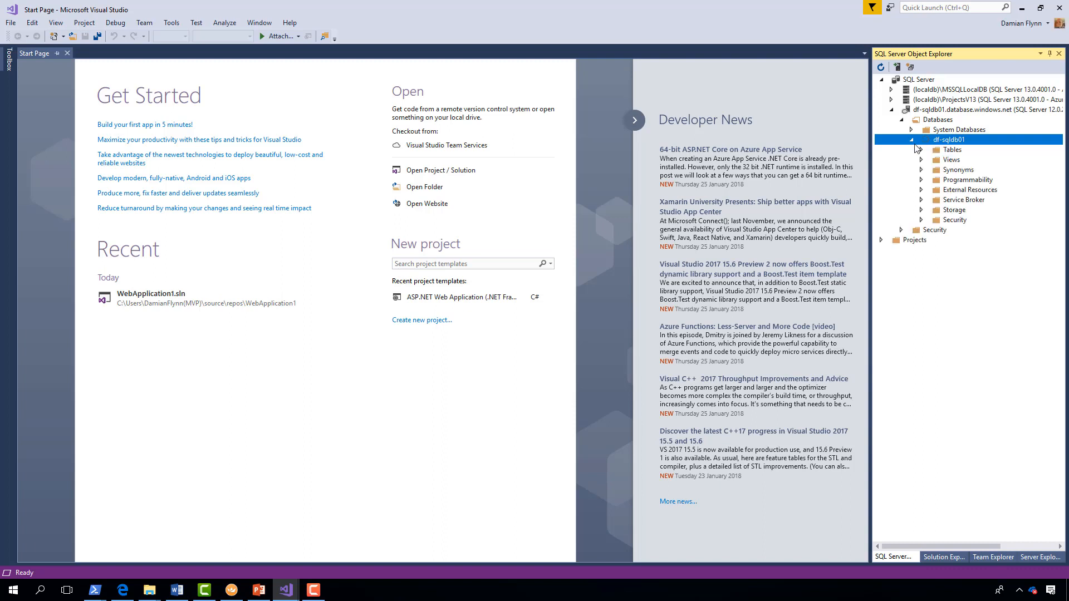
pyautogui.click(922, 150)
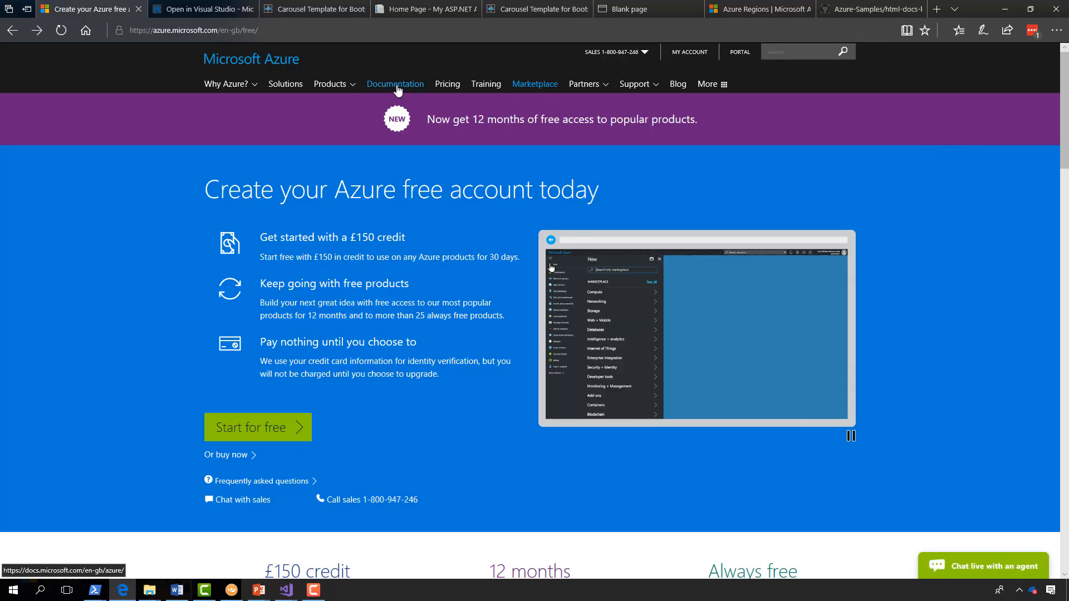
# - Look through the Get Started topics of the Microsoft Azure documentation in the browser and open the Azure Backup documentation
pyautogui.click(397, 86)
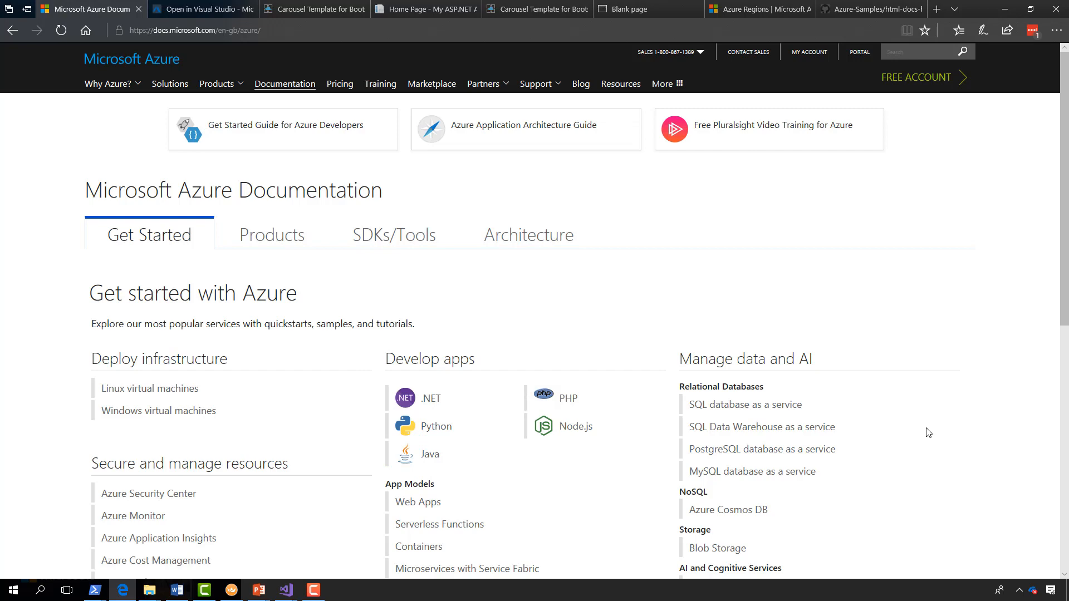
pyautogui.scroll(-2, 928, 433)
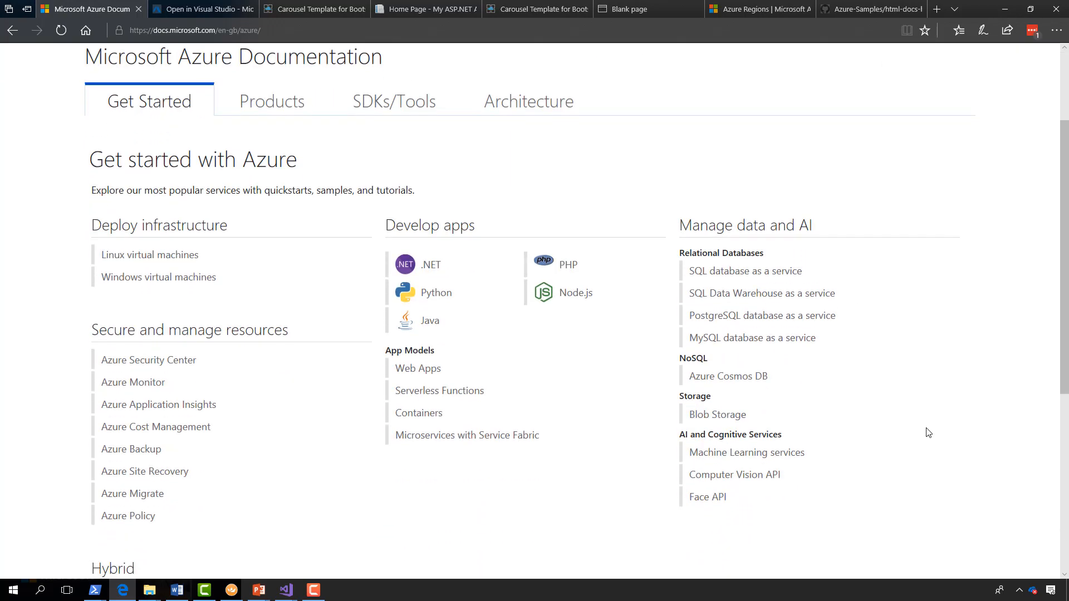
pyautogui.scroll(-2, 929, 432)
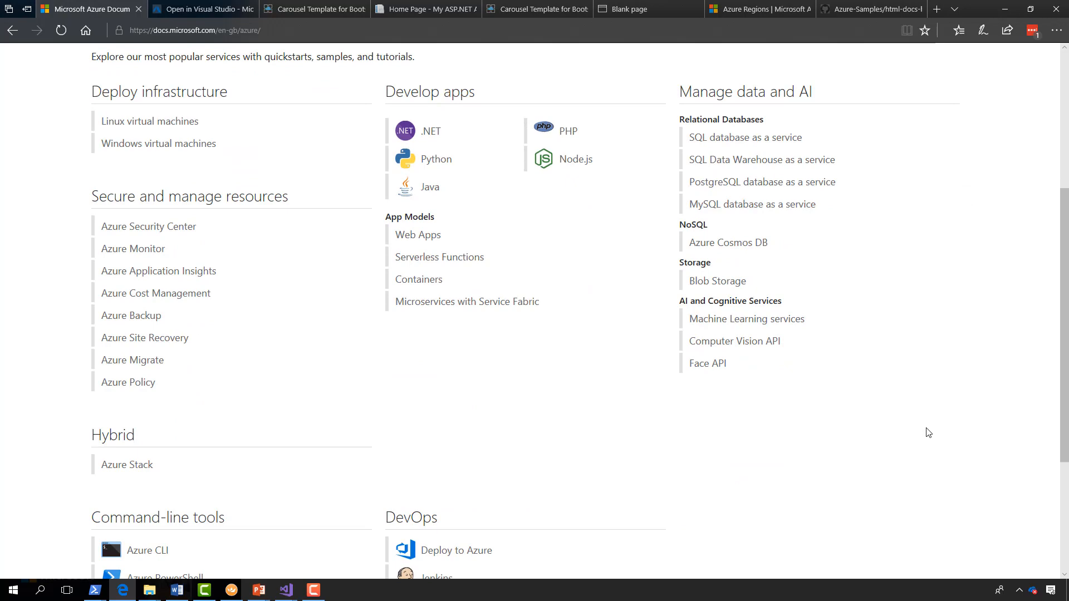
pyautogui.scroll(-3, 928, 433)
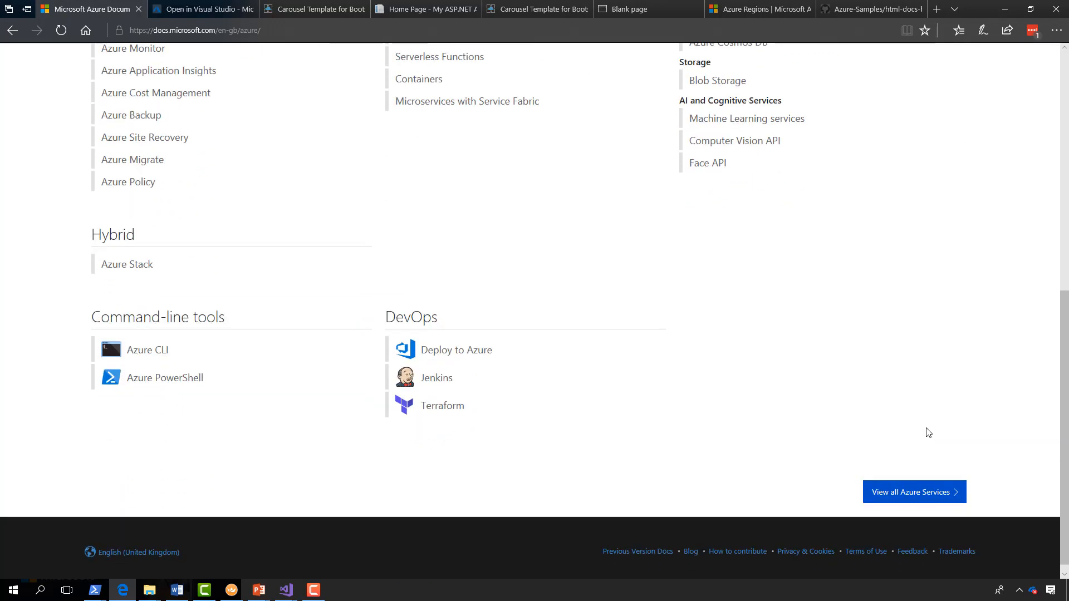
pyautogui.scroll(2, 928, 432)
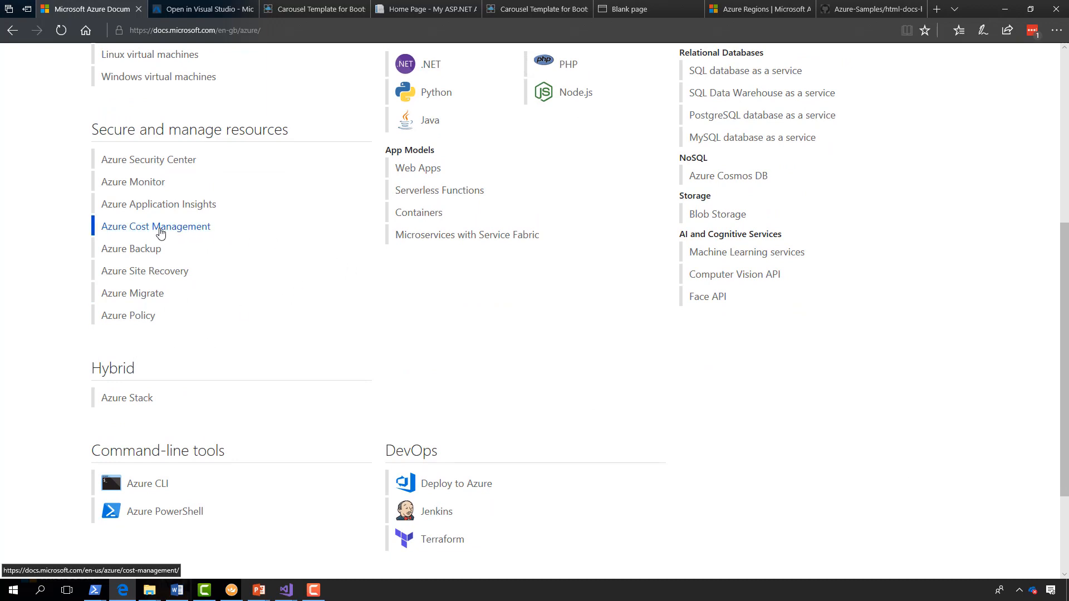
pyautogui.click(139, 249)
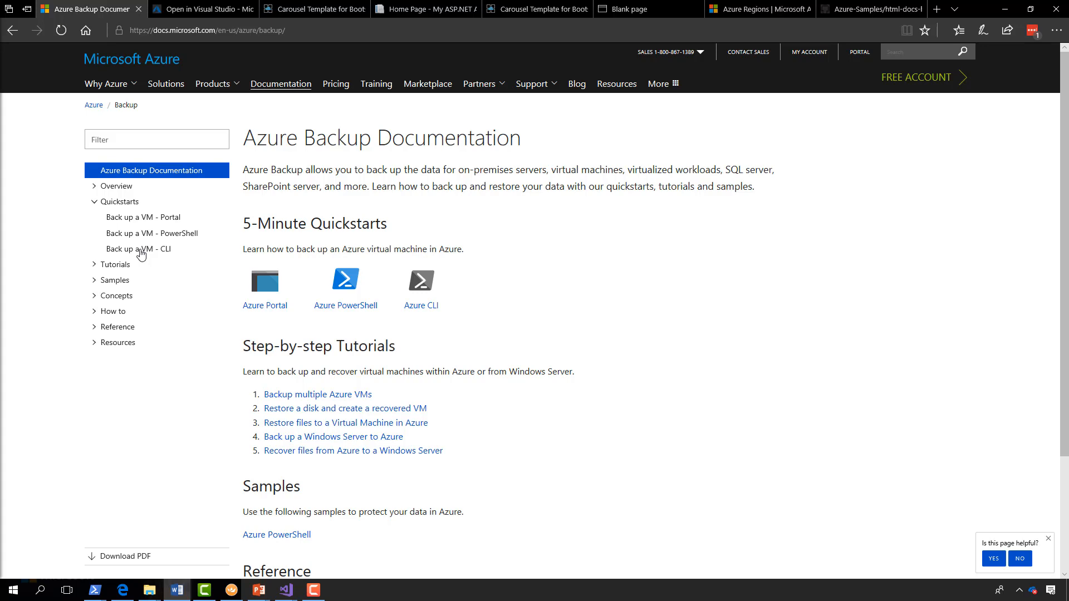
# - Open the Azure solutions page and look through its solution categories and the solutions by industry
pyautogui.click(166, 84)
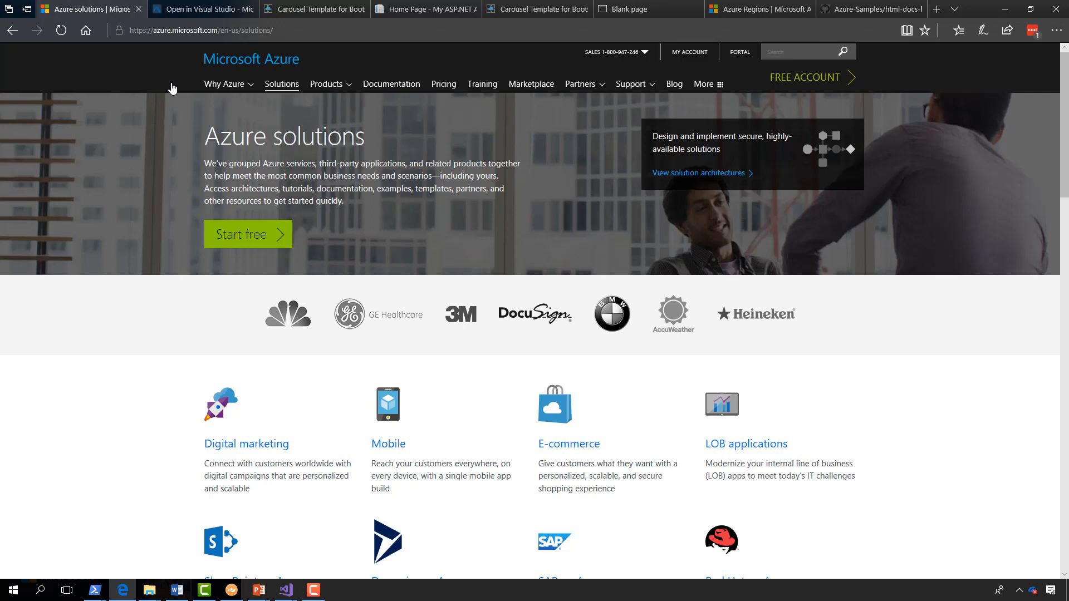
pyautogui.scroll(-1, 172, 88)
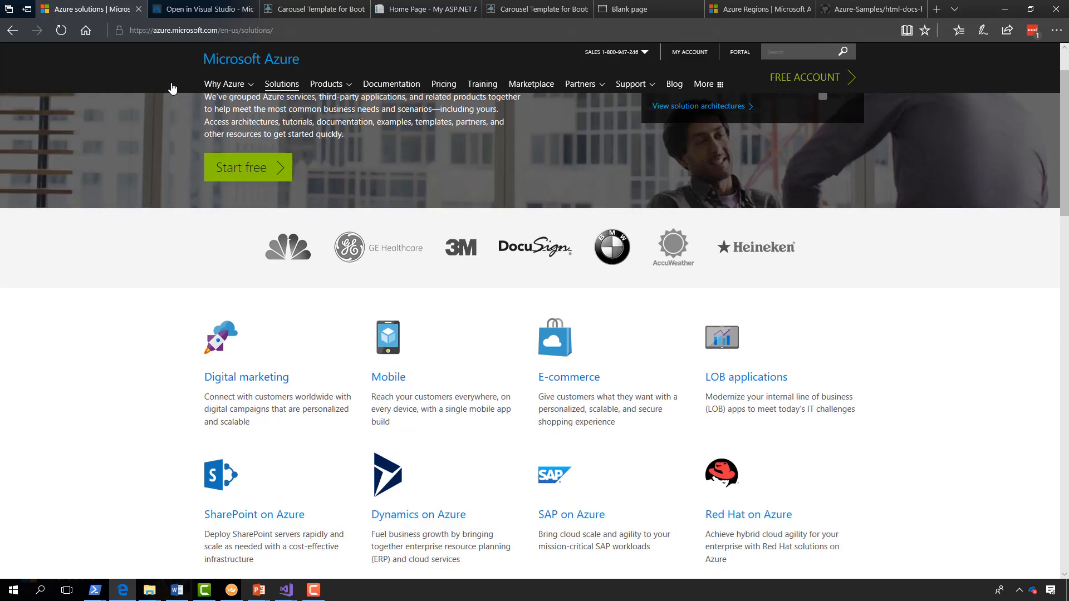
pyautogui.scroll(-1, 172, 89)
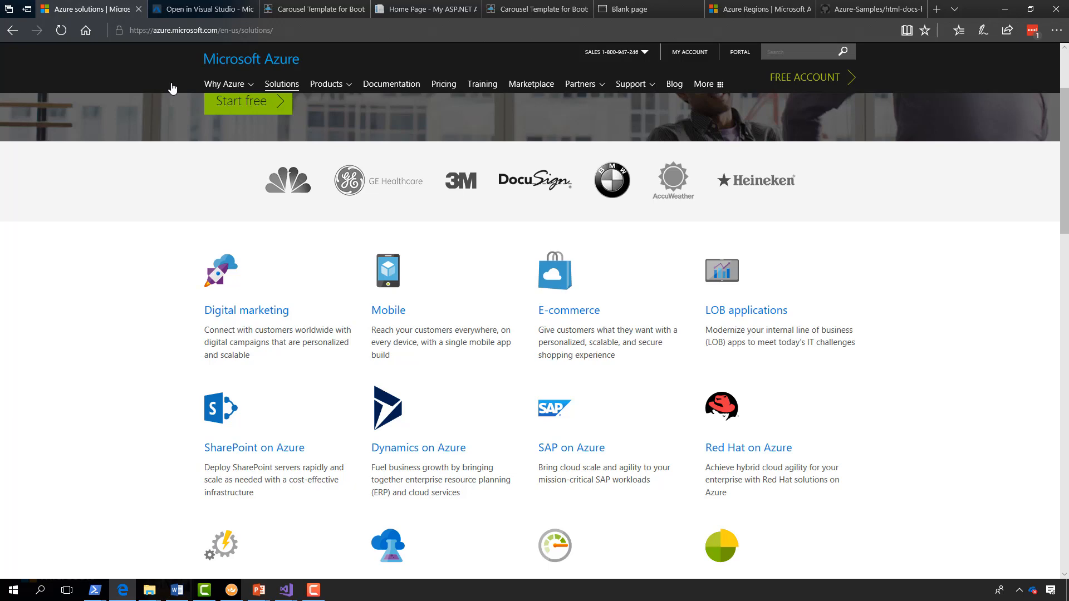
pyautogui.scroll(-1, 172, 89)
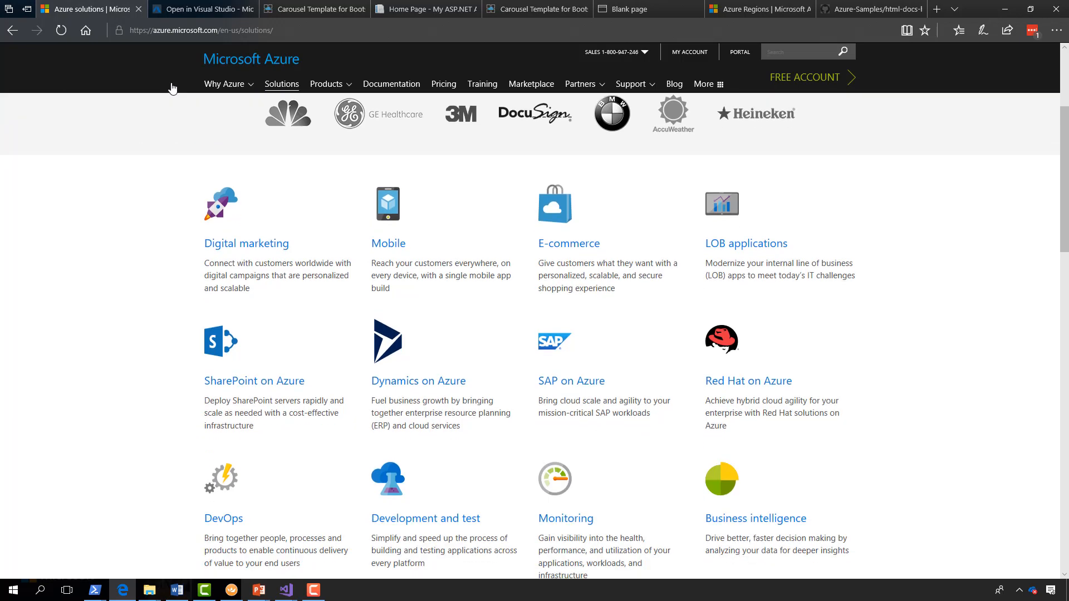
pyautogui.scroll(-1, 172, 88)
pyautogui.scroll(-1, 172, 89)
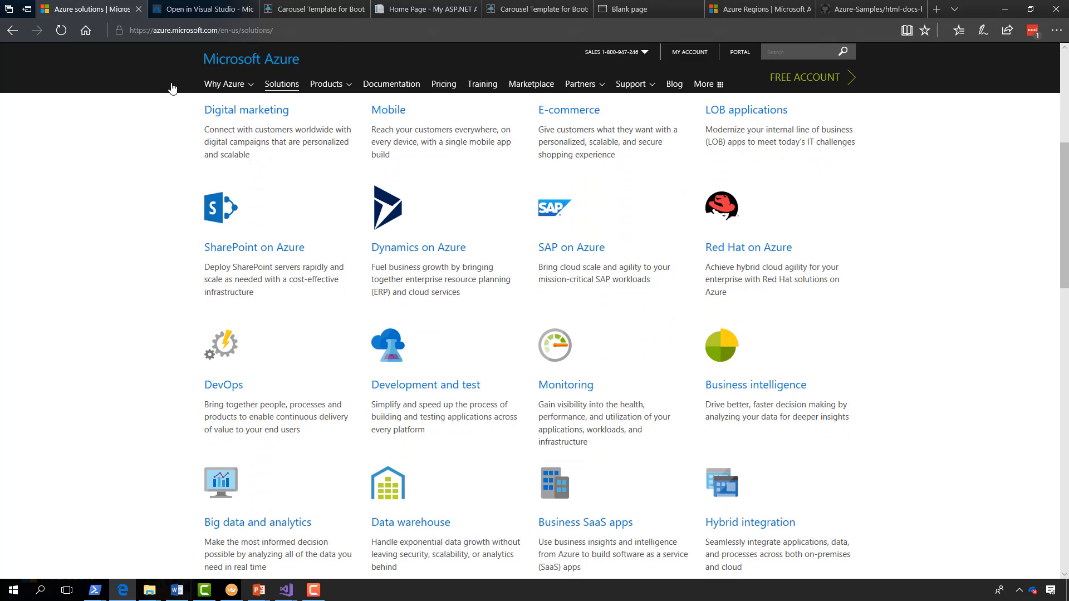
pyautogui.scroll(-1, 172, 89)
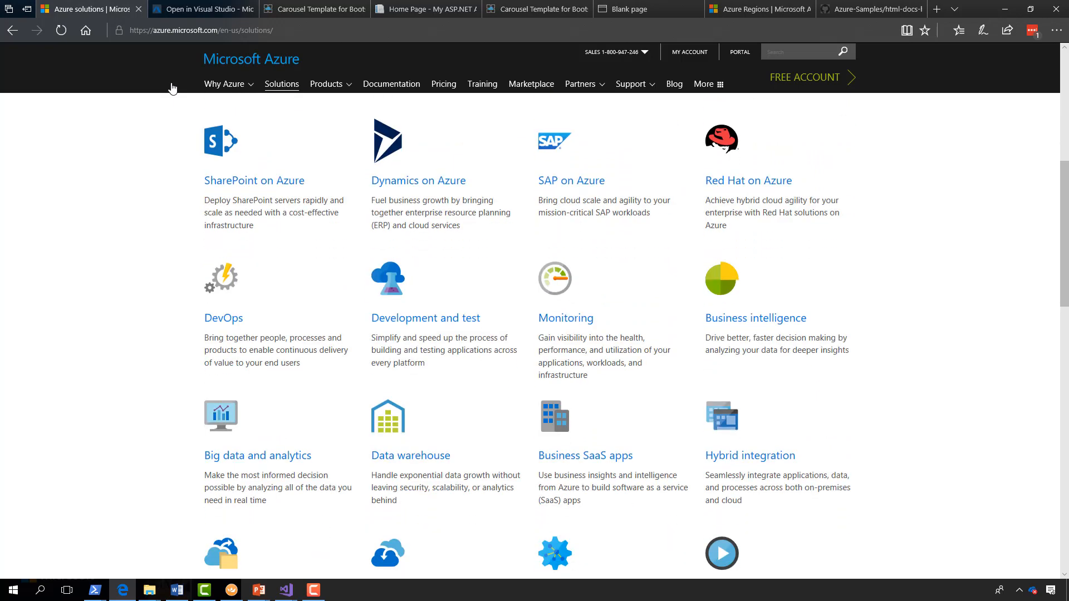
pyautogui.scroll(-1, 172, 89)
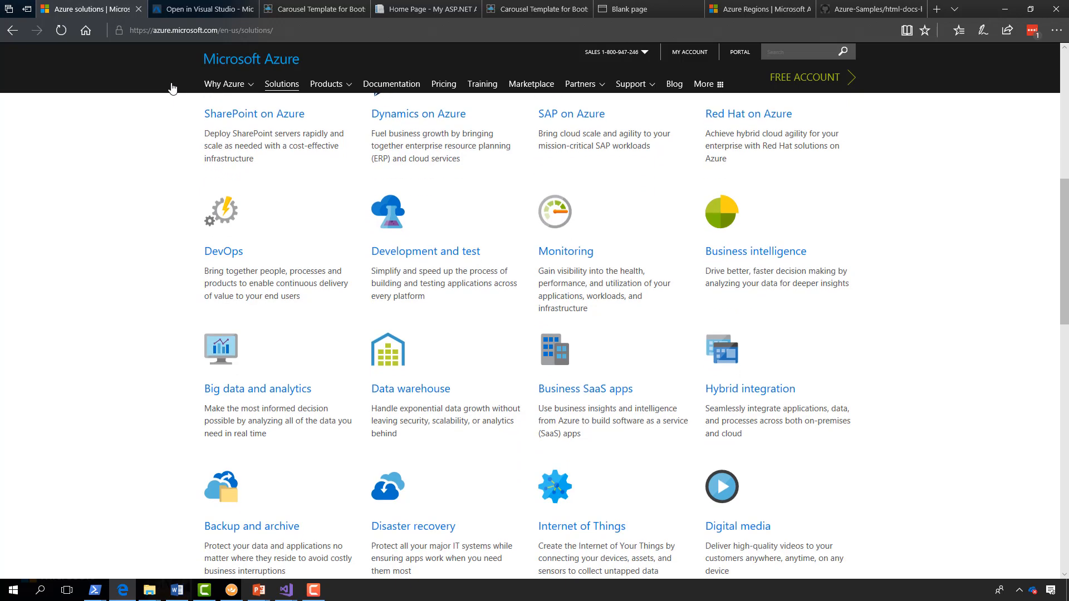
pyautogui.scroll(-1, 172, 89)
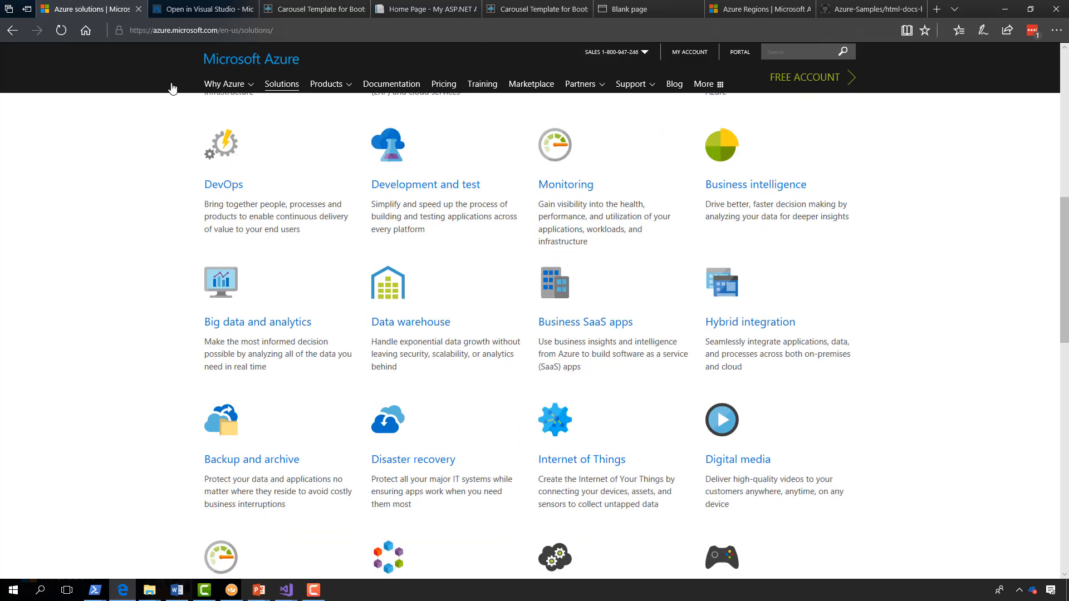
pyautogui.scroll(-1, 172, 89)
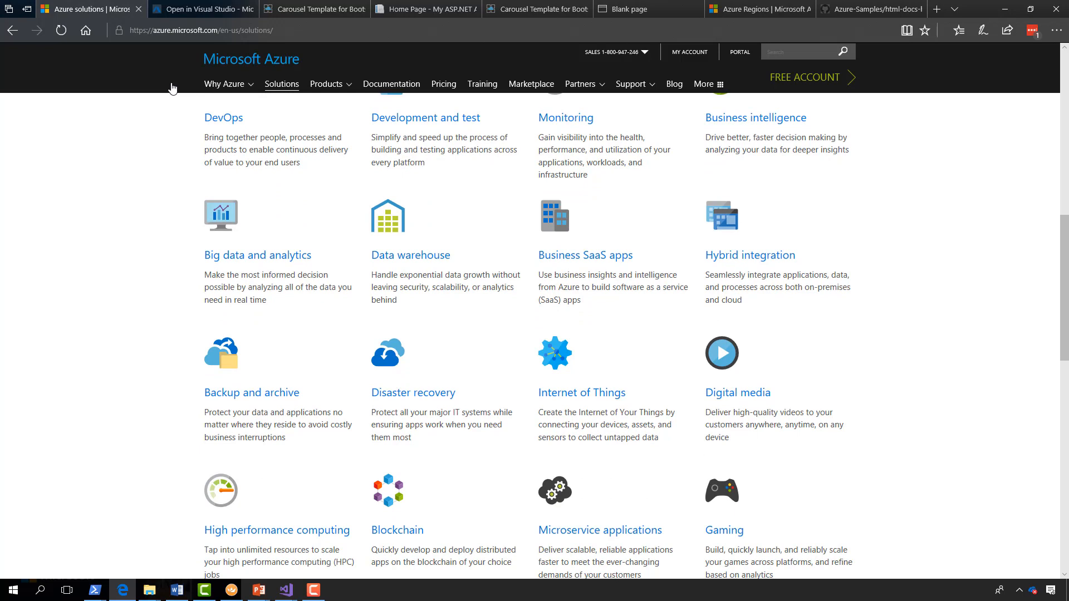
pyautogui.scroll(-1, 172, 89)
pyautogui.scroll(-1, 172, 89)
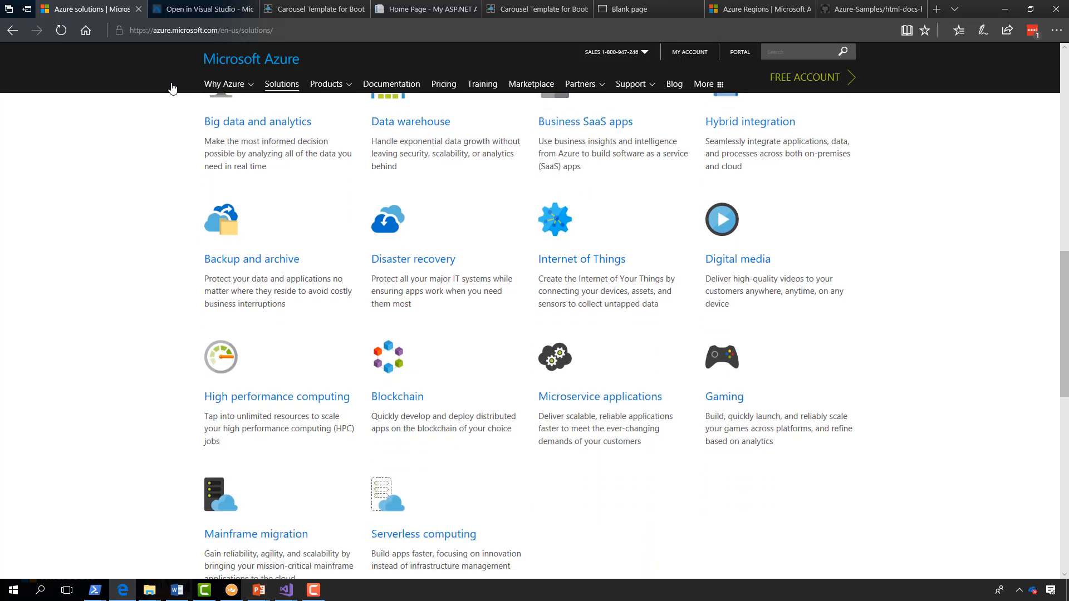
pyautogui.scroll(-1, 172, 88)
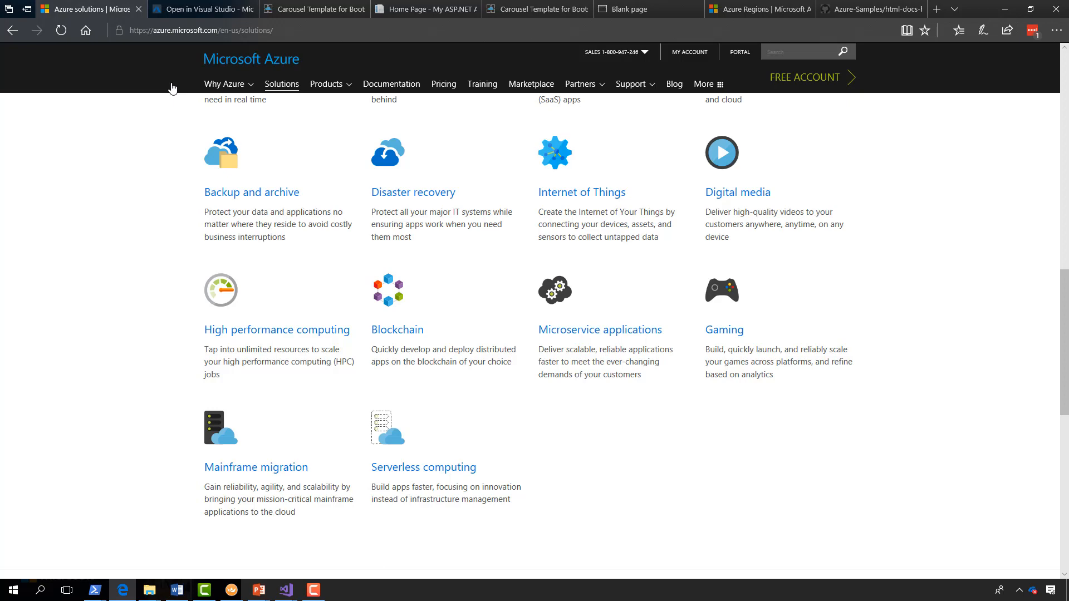
pyautogui.scroll(-10, 172, 88)
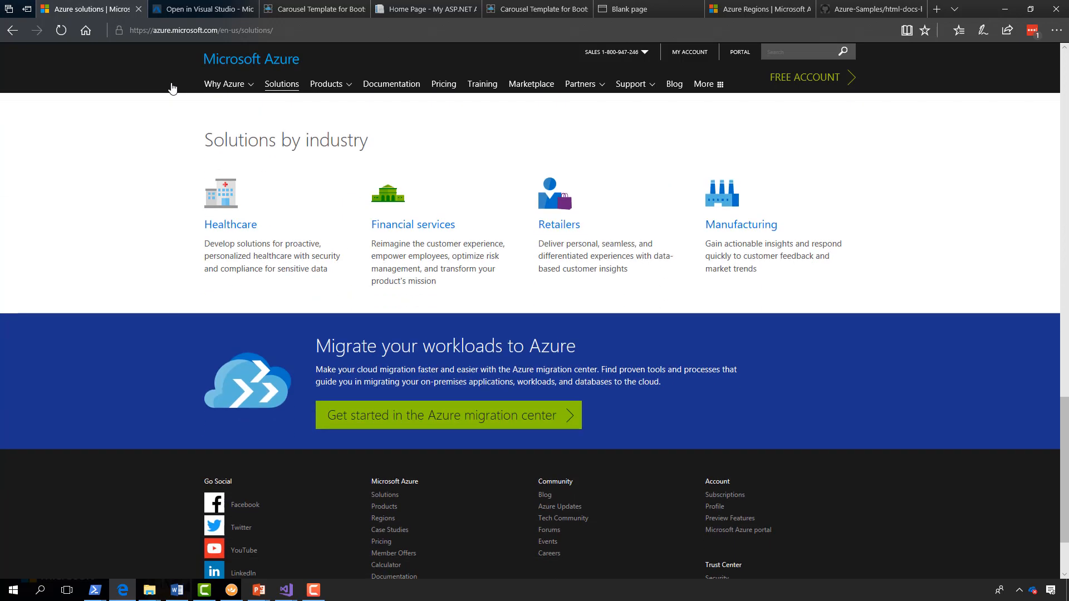
pyautogui.scroll(1, 68, 62)
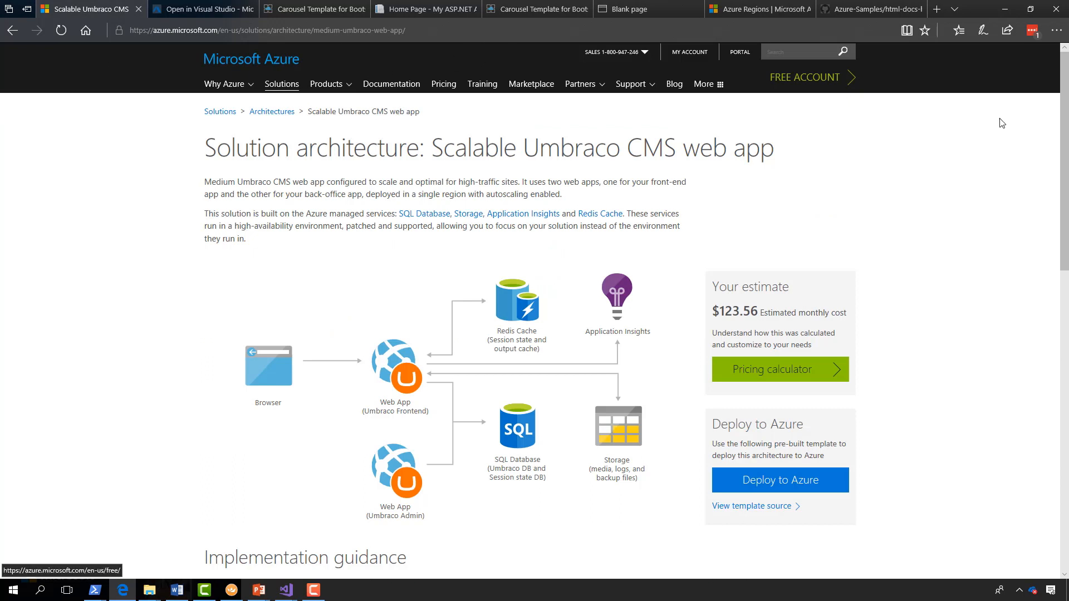
# - Review the Scalable Umbraco CMS web app architecture and its implementation guidance, and open the Azure Status Dashboard
pyautogui.moveTo(1066, 133); pyautogui.dragTo(1061, 231)
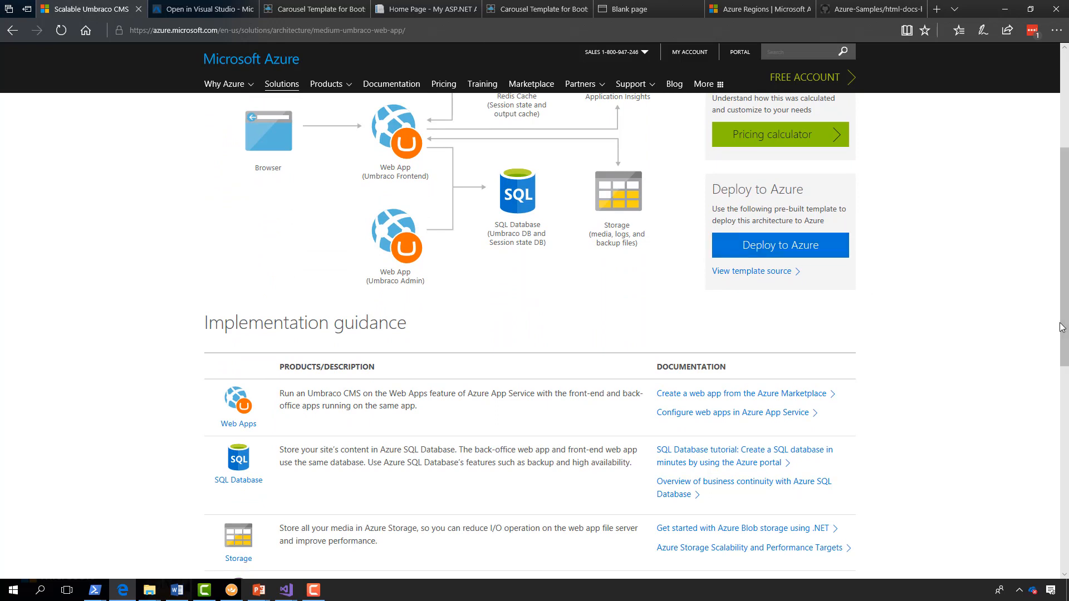
pyautogui.moveTo(1064, 332); pyautogui.dragTo(1041, 290)
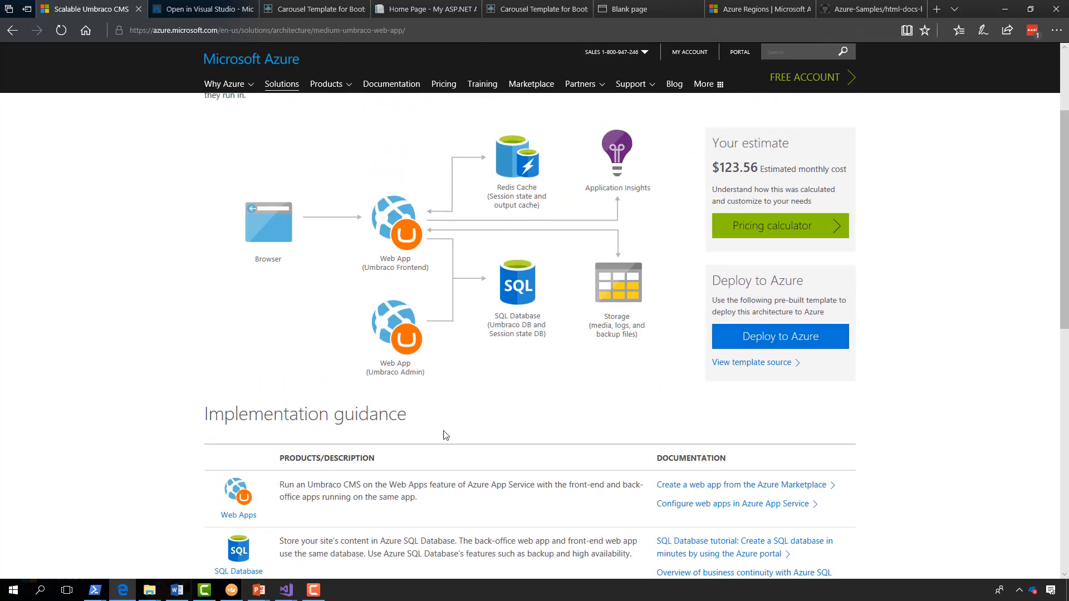
pyautogui.scroll(-1, 300, 472)
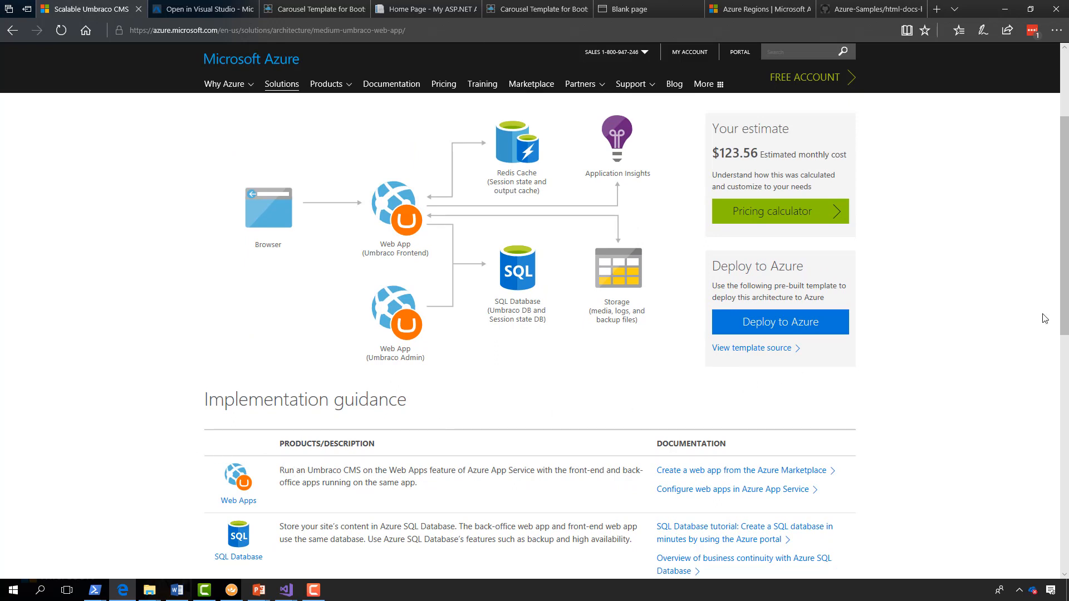
pyautogui.moveTo(1061, 316); pyautogui.dragTo(1058, 237)
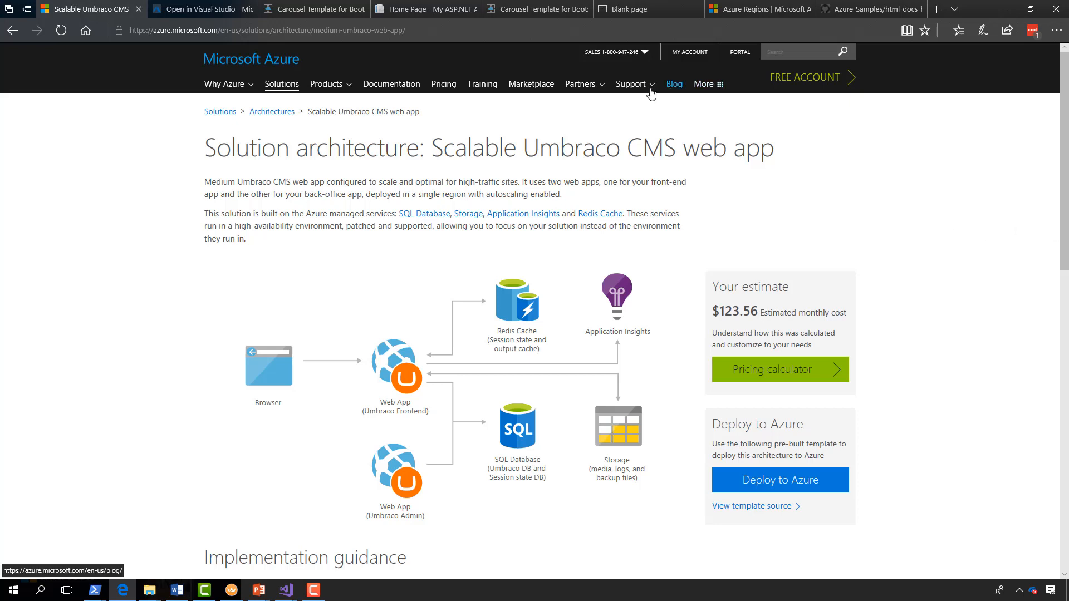
pyautogui.click(631, 85)
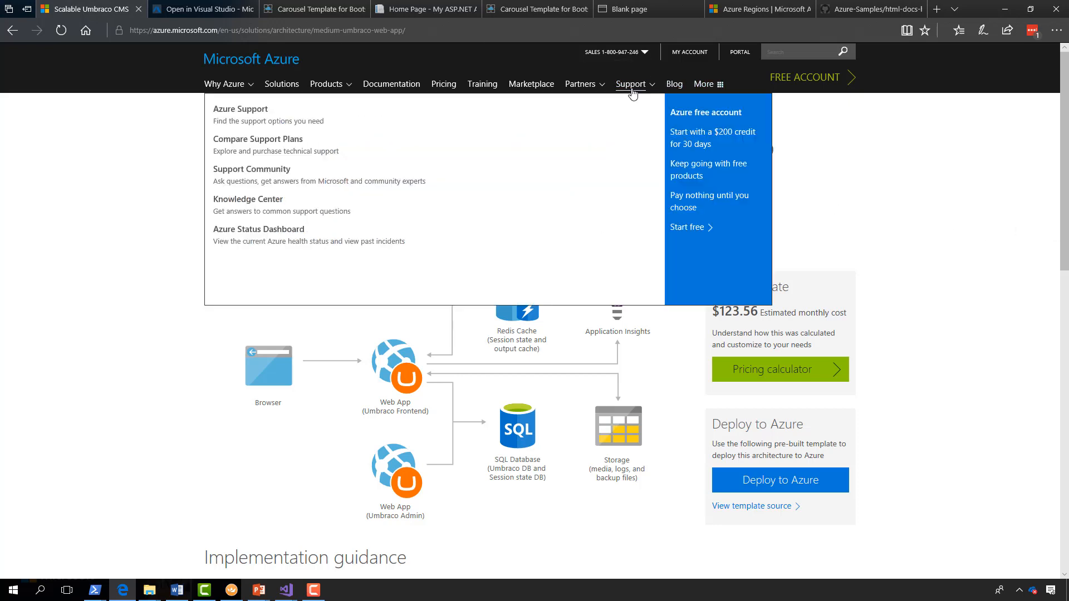
pyautogui.click(263, 238)
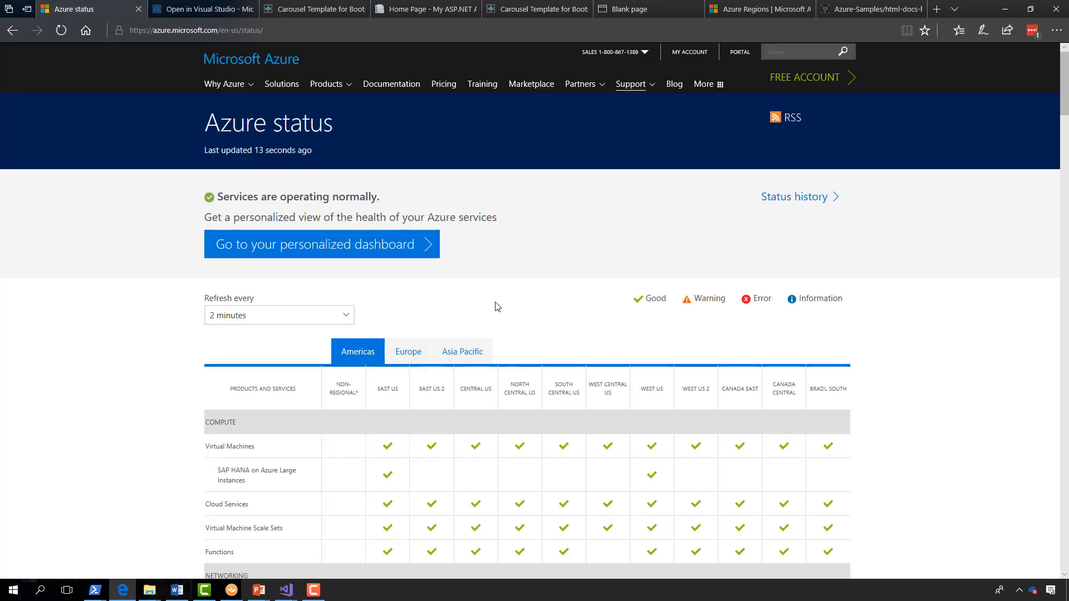
# - Examine the Azure status table for the Americas regions, from the compute and networking services through web, mobile and container services
pyautogui.scroll(-2, 649, 297)
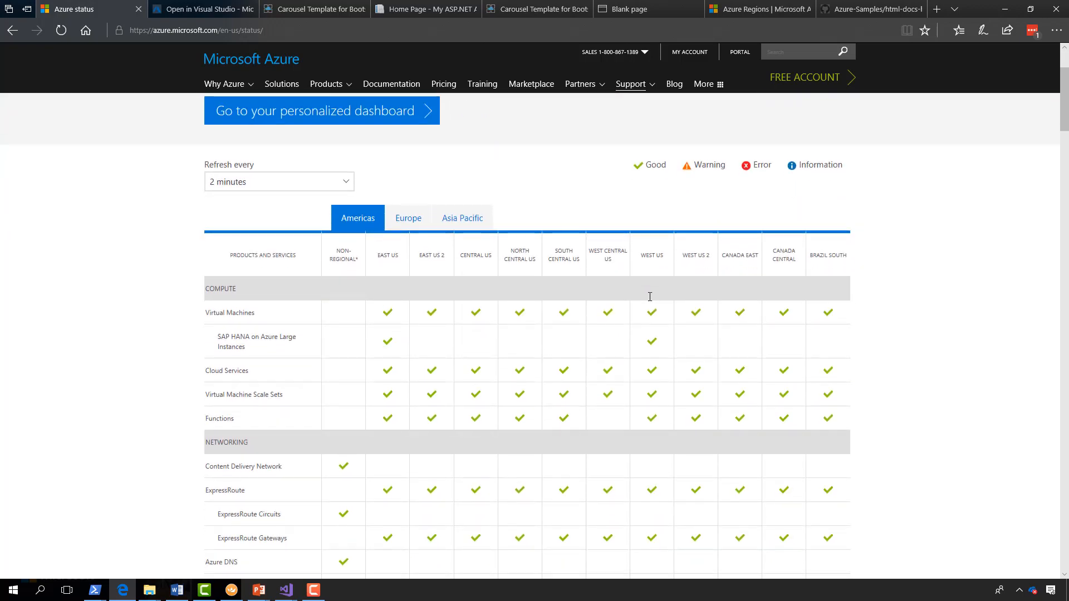
pyautogui.scroll(-1, 649, 297)
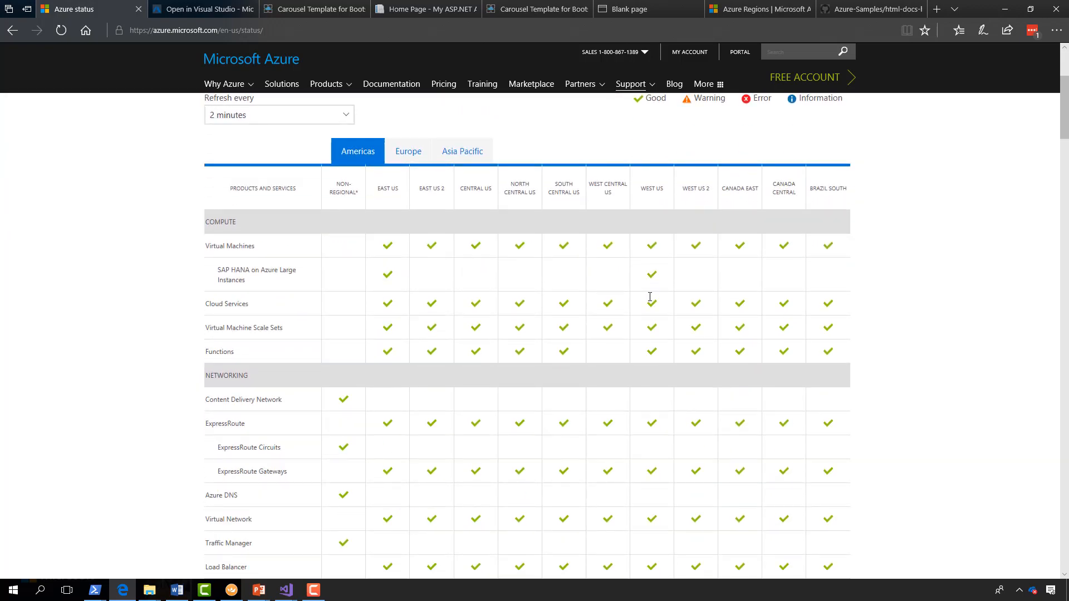
pyautogui.scroll(-1, 650, 297)
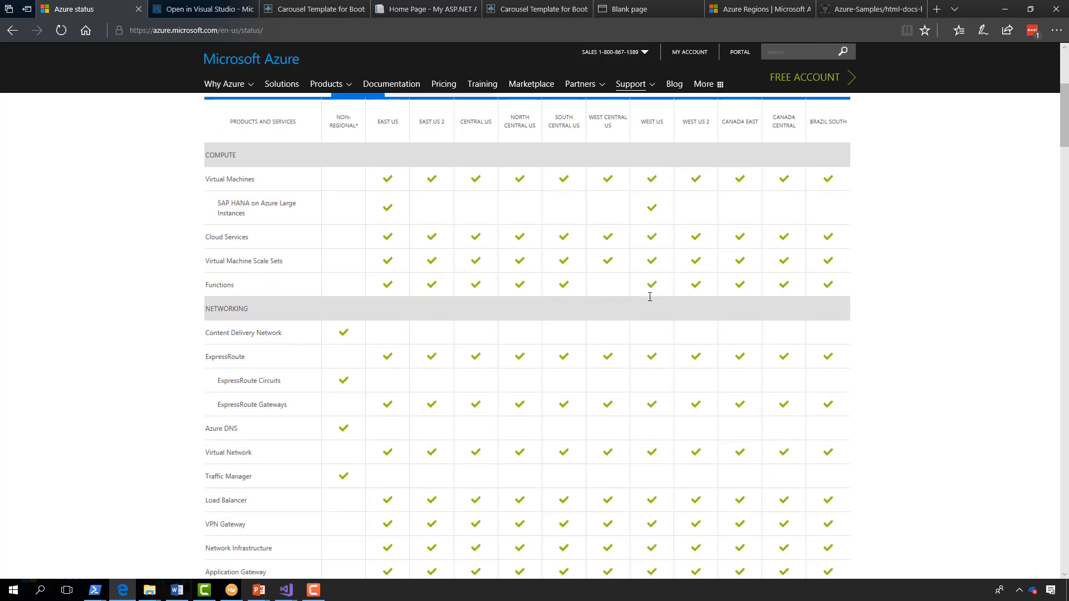
pyautogui.scroll(-1, 649, 297)
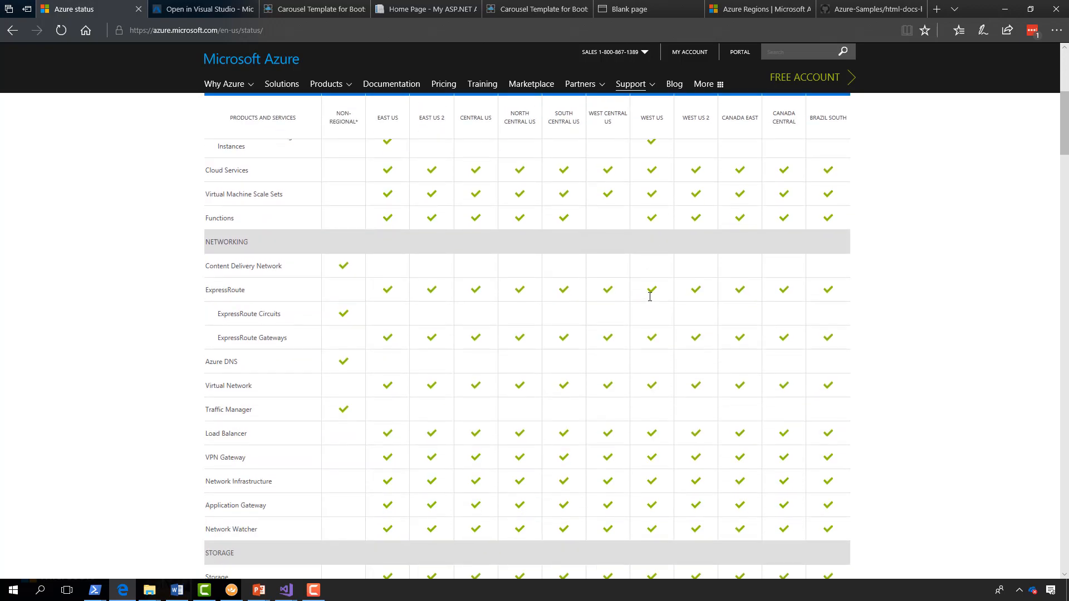
pyautogui.scroll(-2, 649, 297)
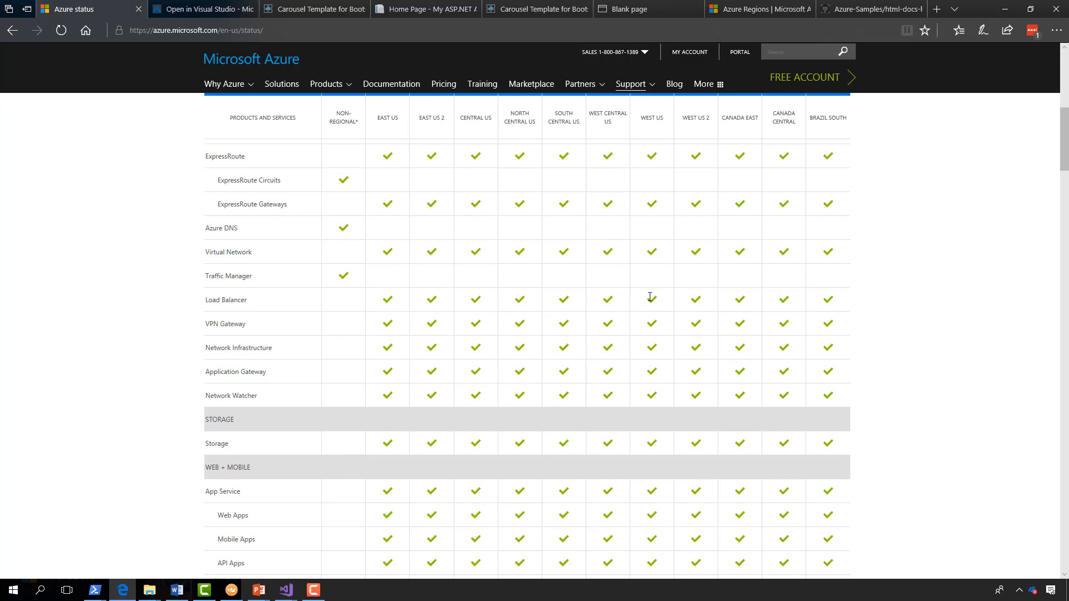
pyautogui.scroll(-2, 650, 297)
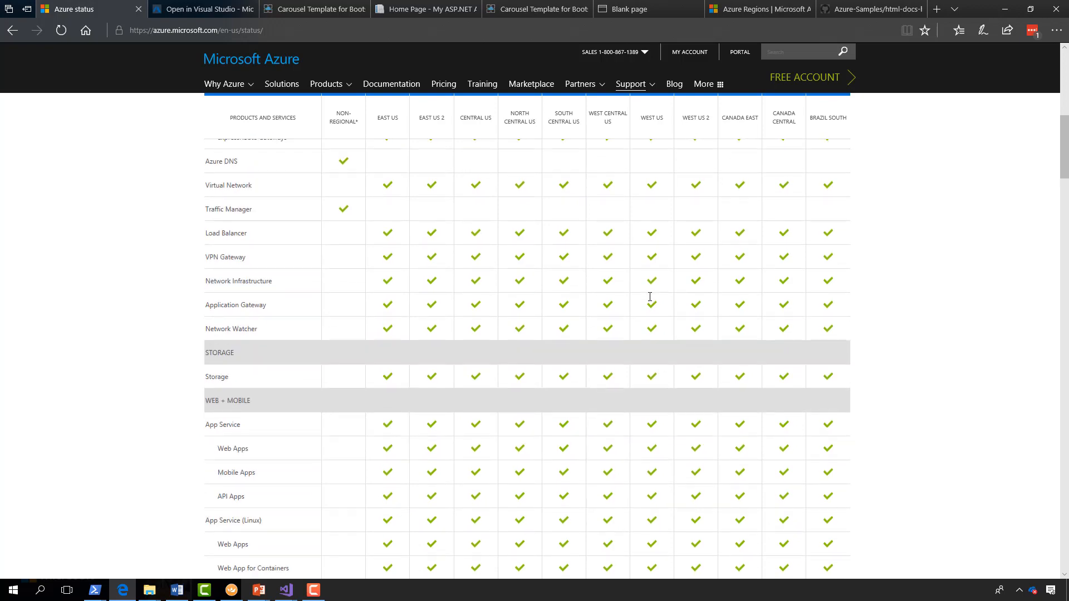
pyautogui.scroll(-4, 650, 296)
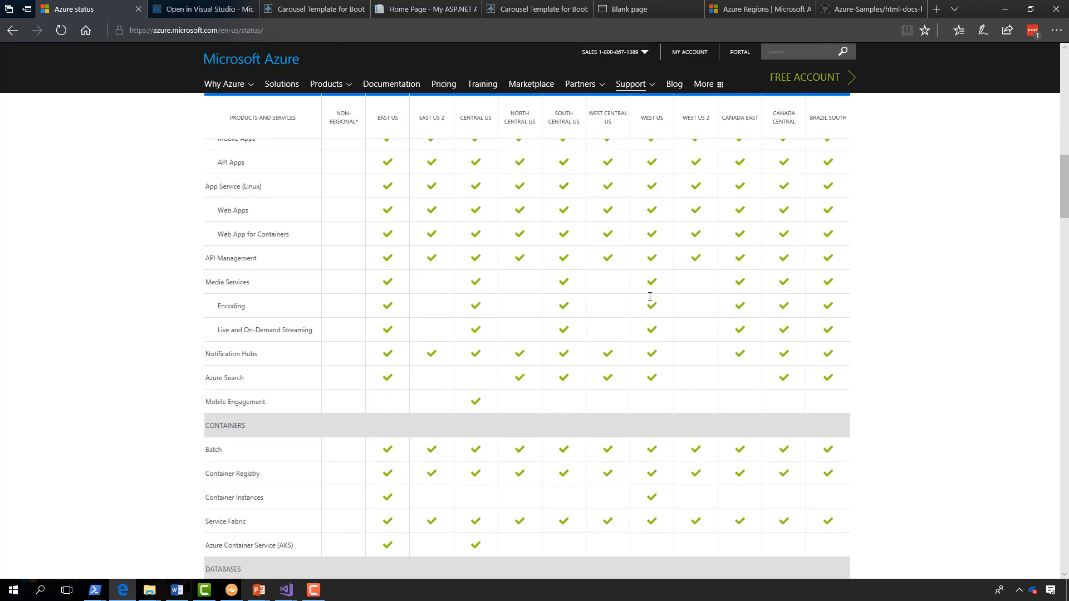
# - Open the Azure support plans comparison and review what each plan offers, from customer service and technical support to case severity response times
pyautogui.click(639, 90)
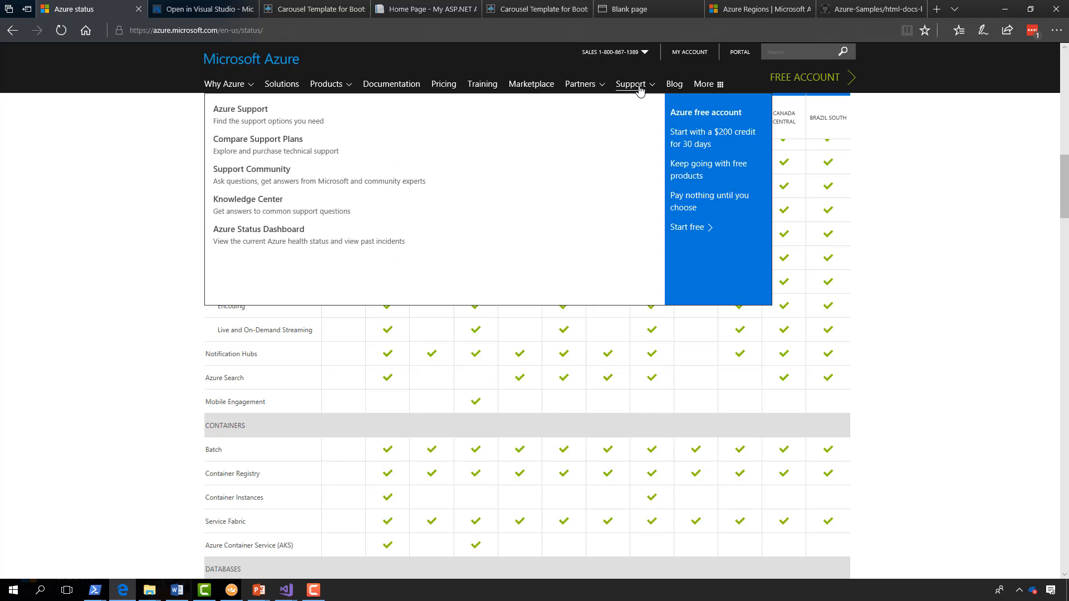
pyautogui.click(263, 143)
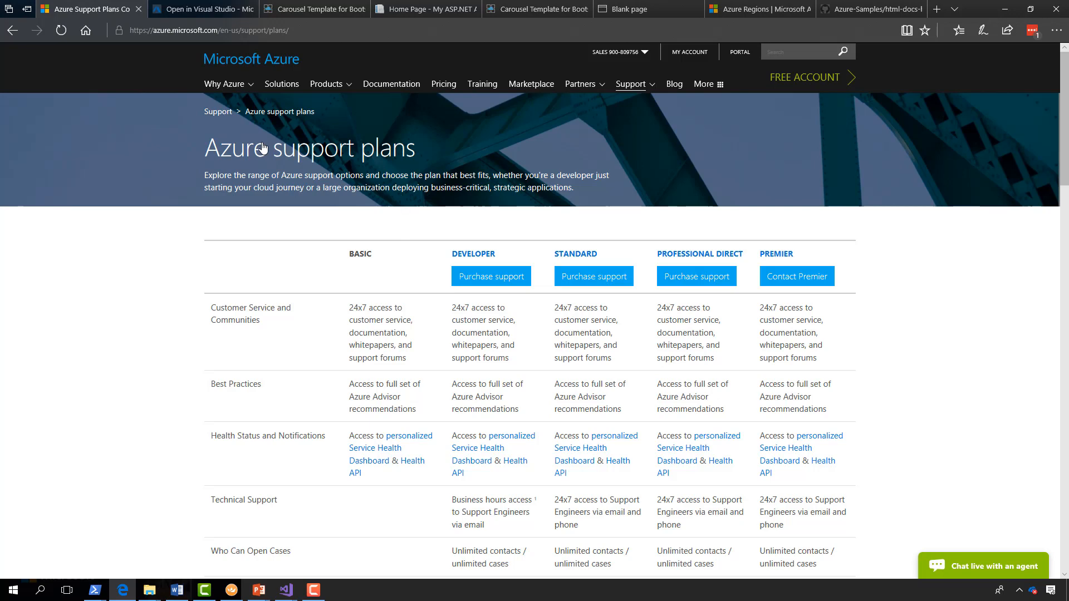
pyautogui.scroll(-1, 263, 148)
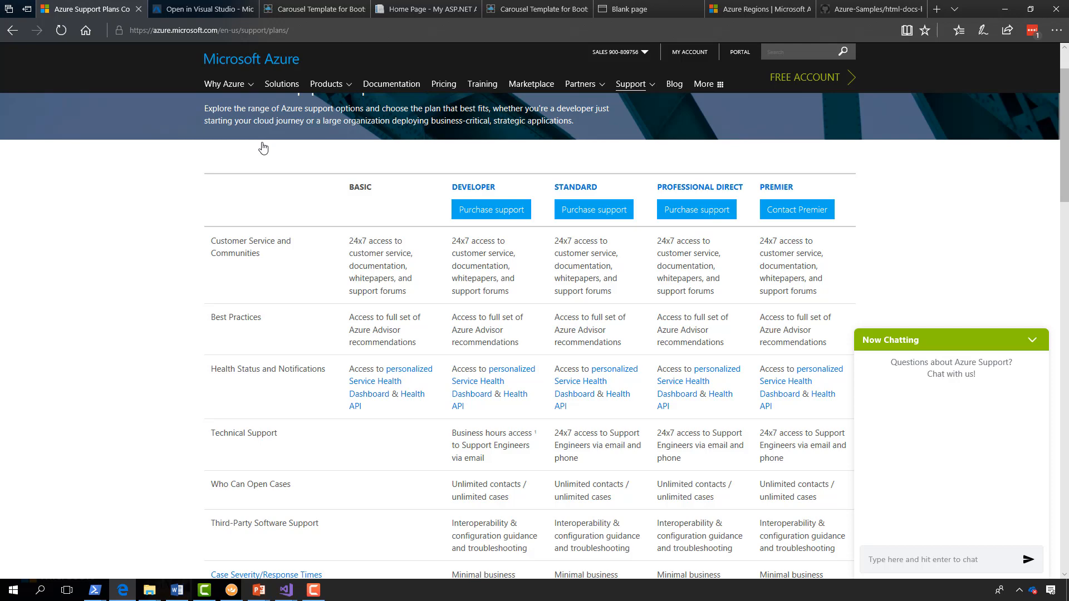
pyautogui.scroll(-1, 263, 147)
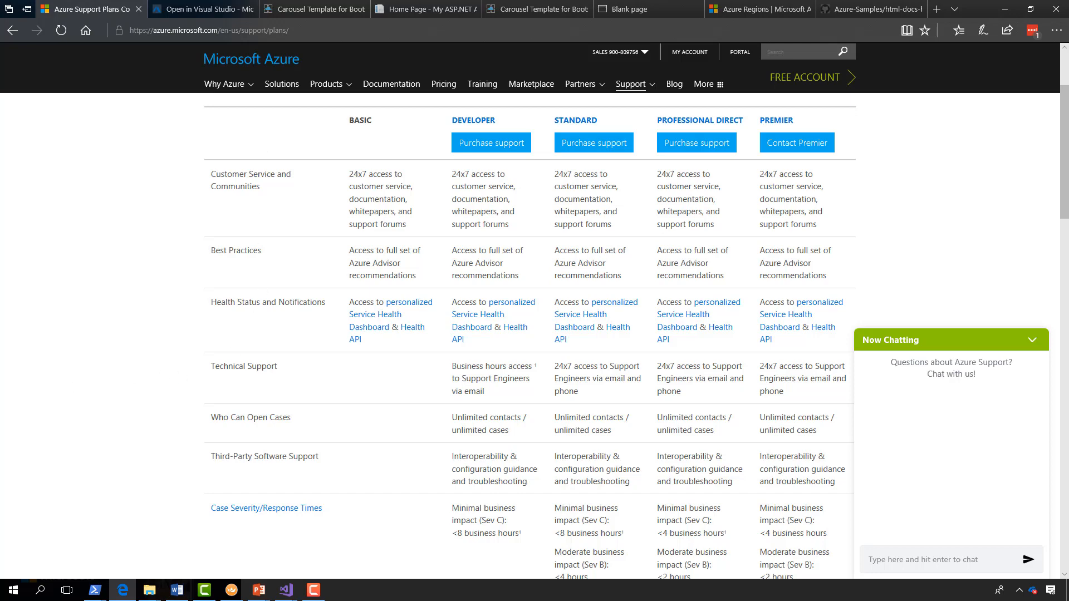
pyautogui.scroll(-1, 529, 335)
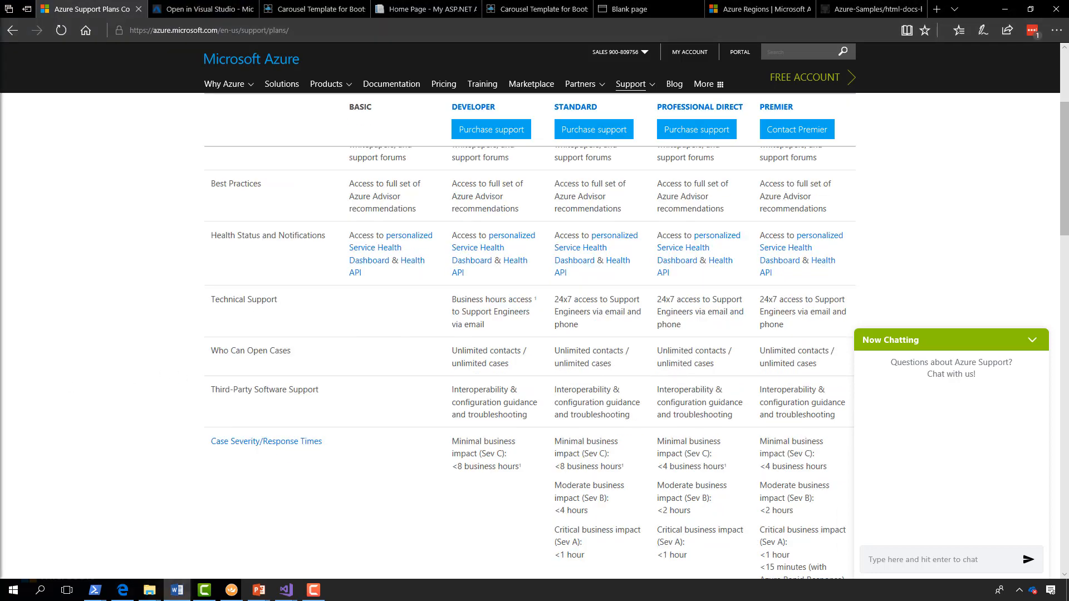